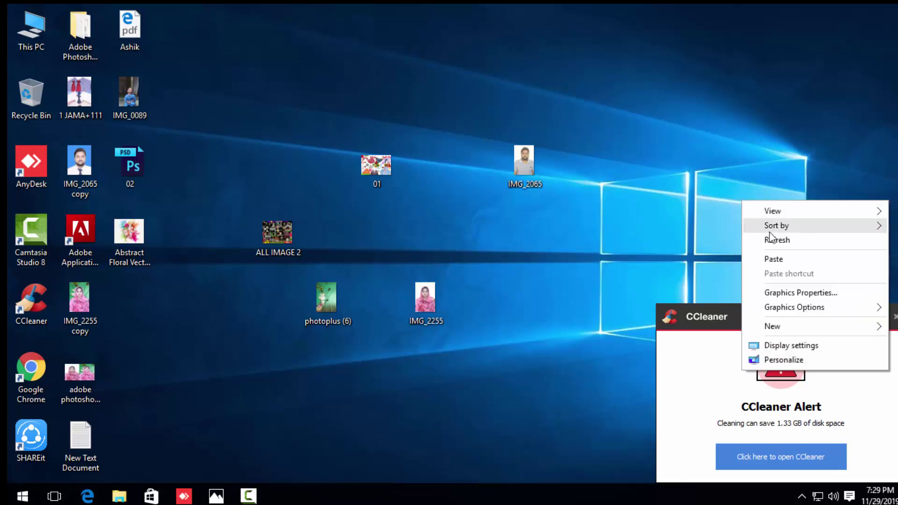
Refresh the desktop, dismiss the CCleaner alert, and launch Adobe Photoshop 7.0 from Start
click(753, 238)
click(894, 317)
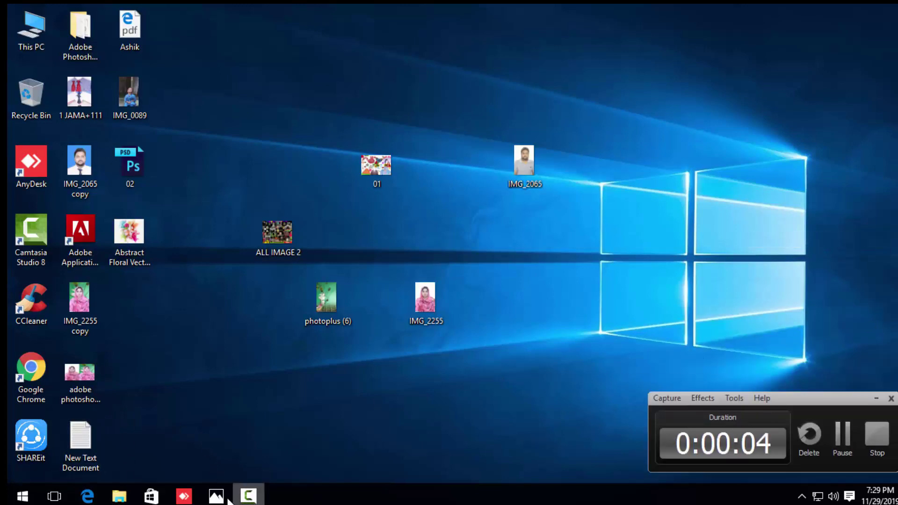
click(21, 496)
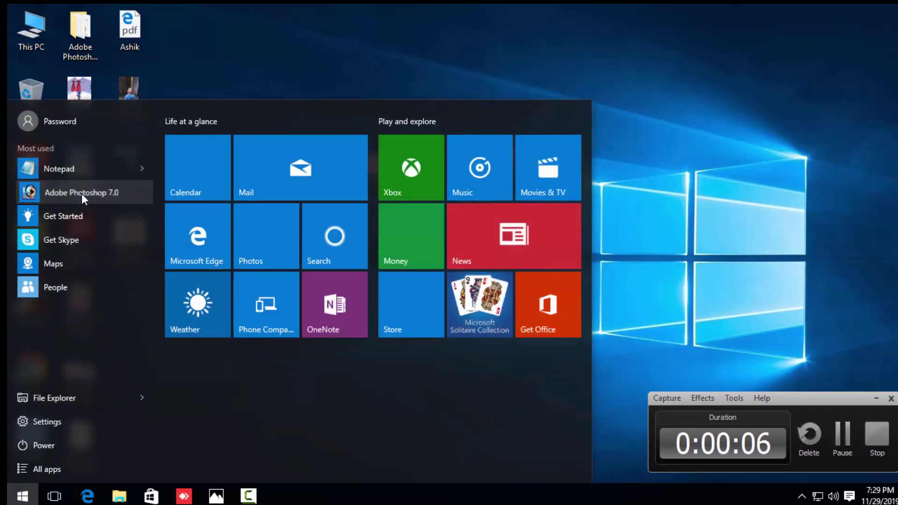
click(692, 217)
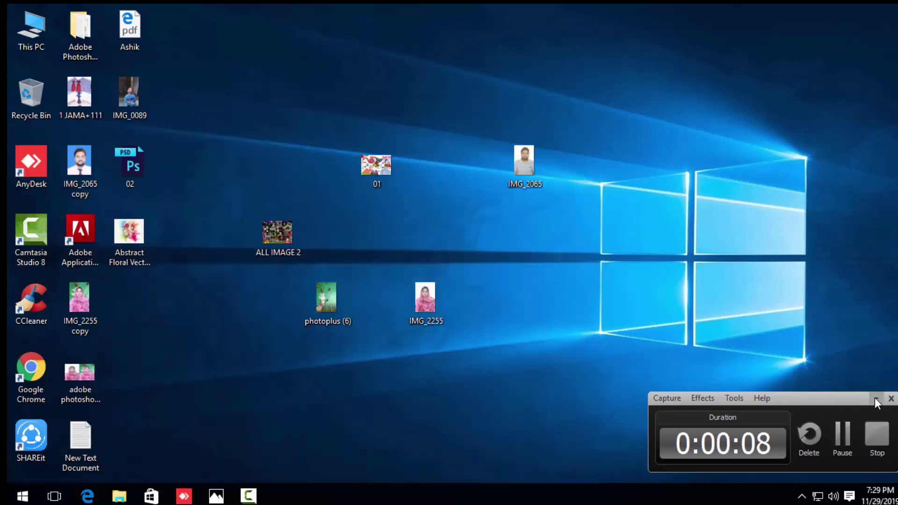
click(876, 435)
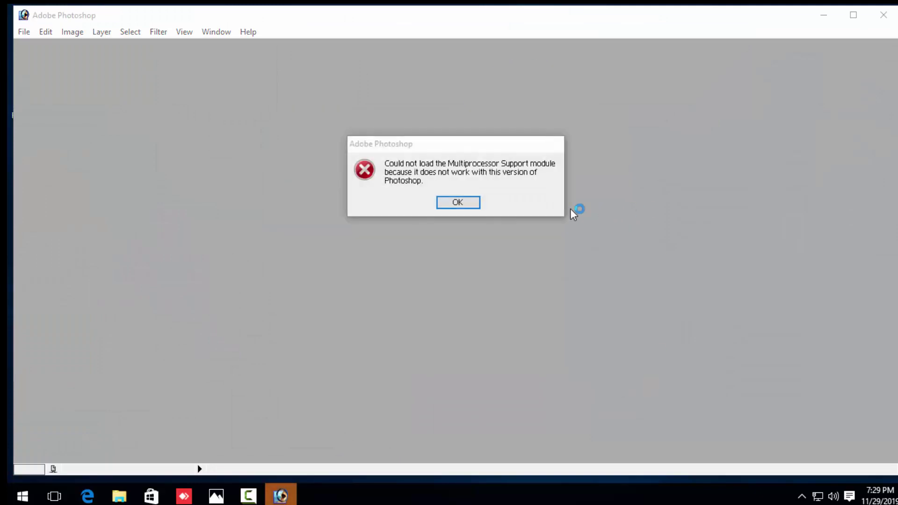
Dismiss the Multiprocessor error and skip Registration, then select the Move tool
click(470, 207)
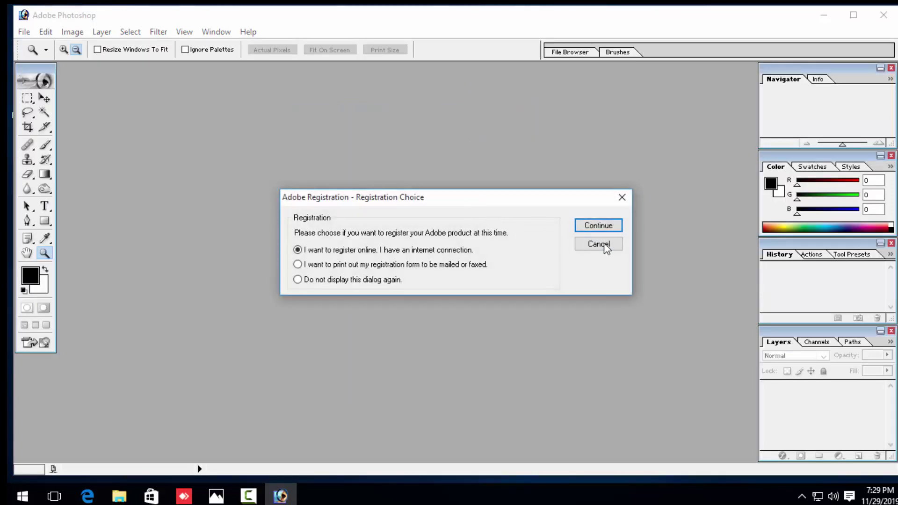
click(602, 245)
click(45, 98)
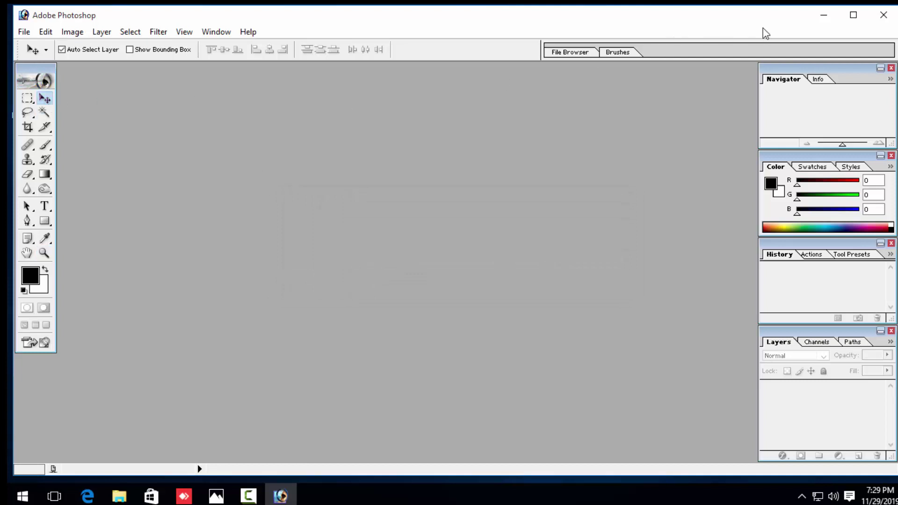
Minimize Photoshop and drag IMG_0089 from the desktop into the Photoshop workspace
click(823, 15)
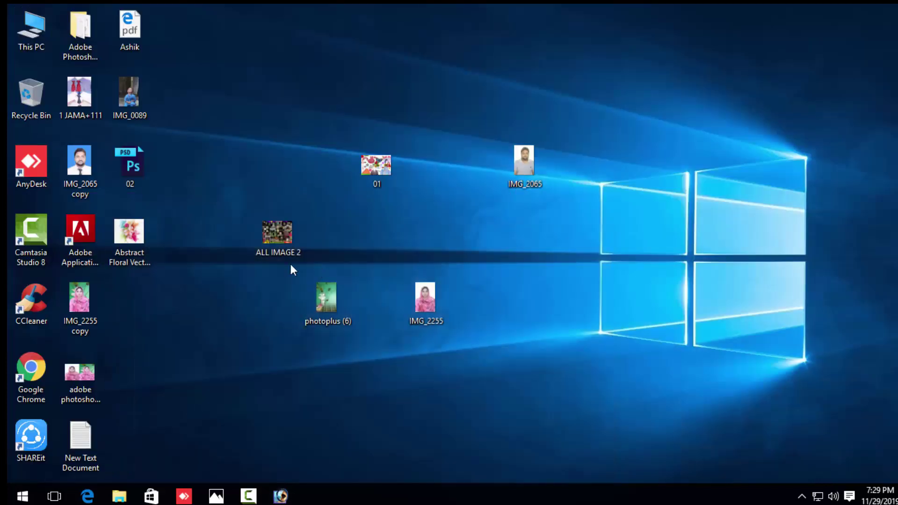
drag(135, 108, 219, 454)
drag(282, 484, 269, 203)
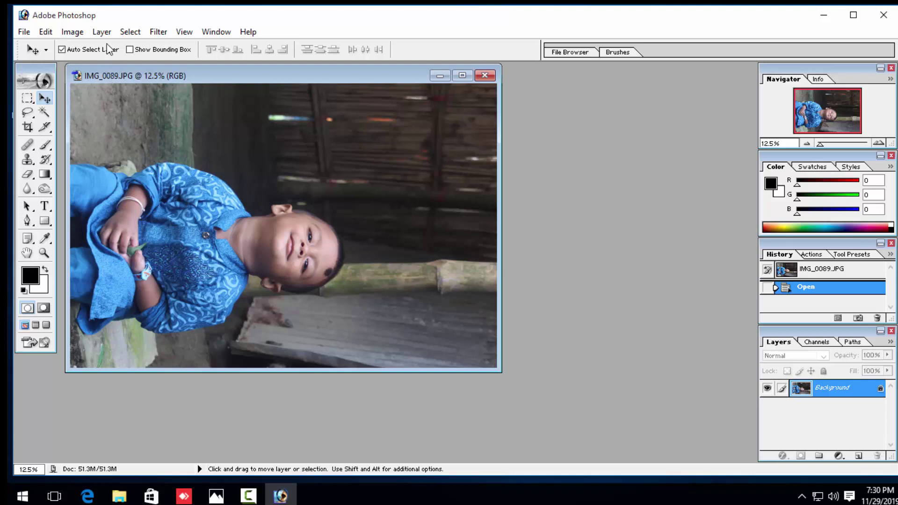
Rotate the canvas 90° CW and then 180° so the child sits upright
click(72, 32)
click(170, 178)
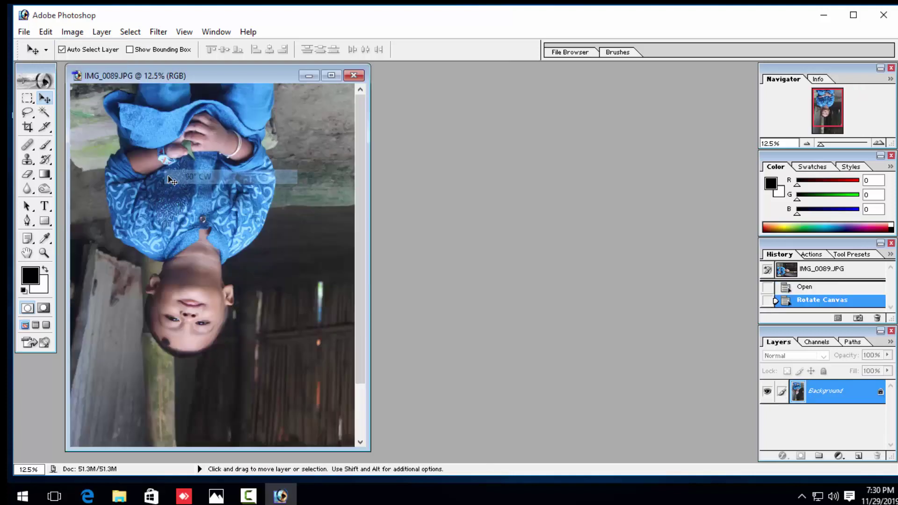
click(73, 32)
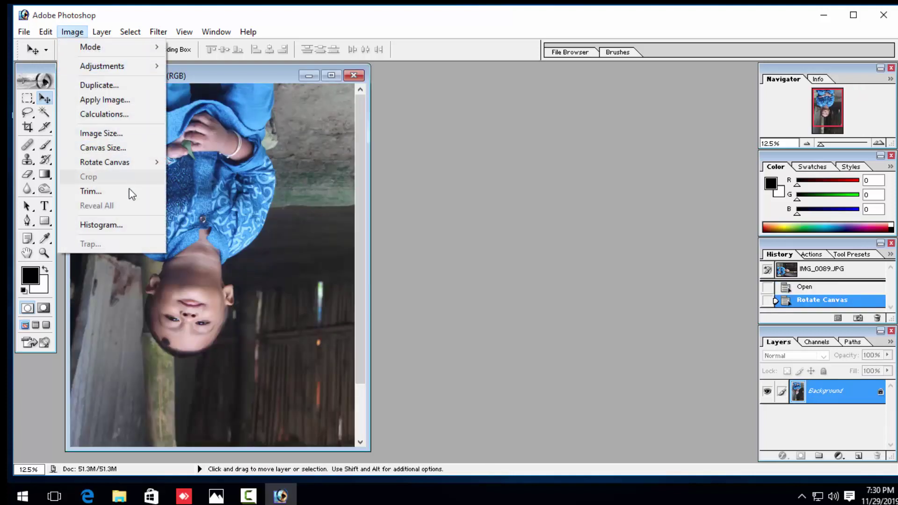
click(147, 163)
click(187, 165)
Maximize the document window and zoom in on the child's face and lap
click(331, 75)
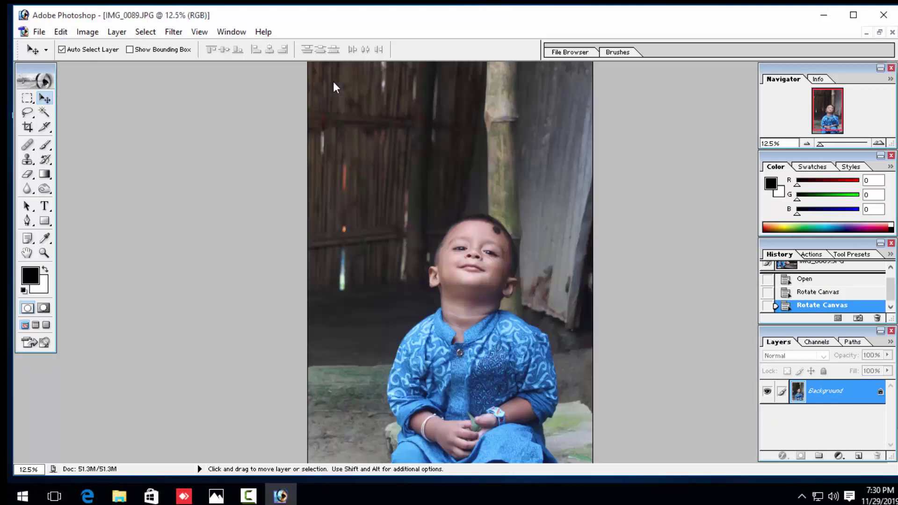
key(ctrl+plus)
key(ctrl+plus)
key(ctrl+plus)
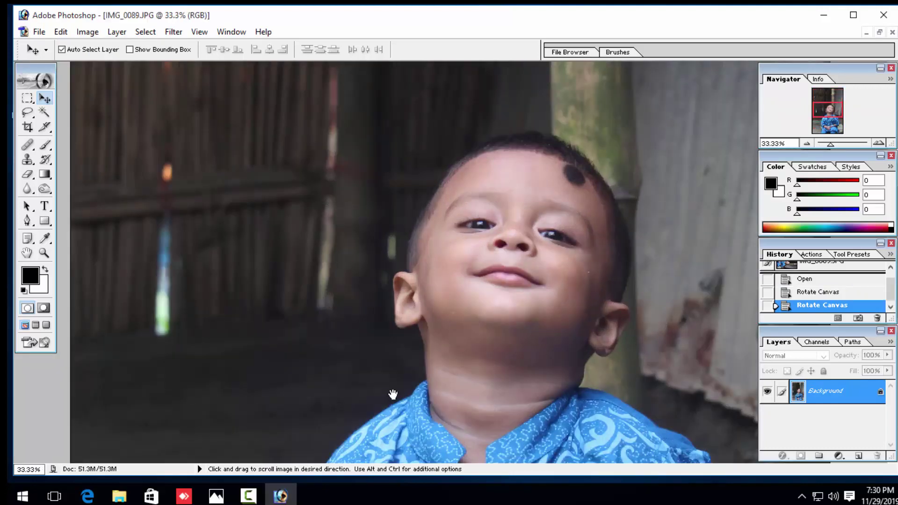
mouse_move(390, 395)
mouse_down()
mouse_move(364, 307)
mouse_move(423, 159)
mouse_move(378, 143)
mouse_up()
ctrl+click(283, 364)
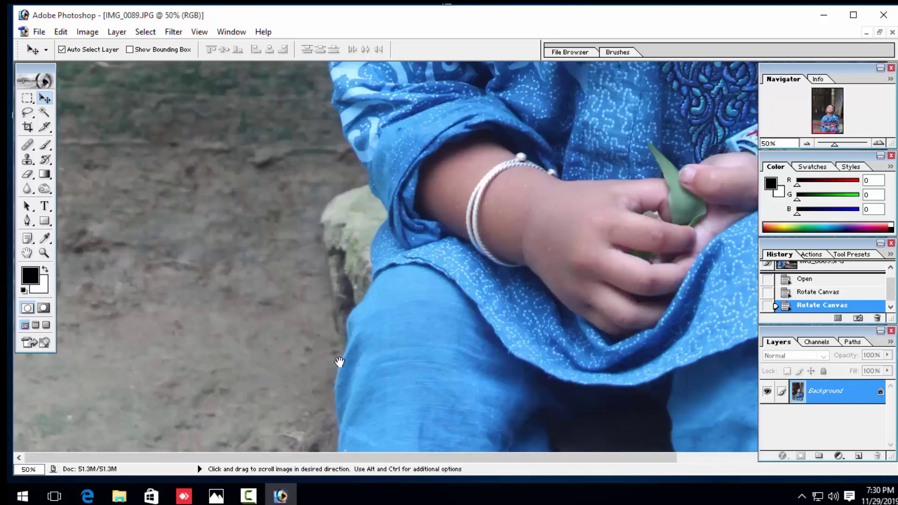
Start a Pen path at the bottom of the leg and trace up the leg edge
key(p)
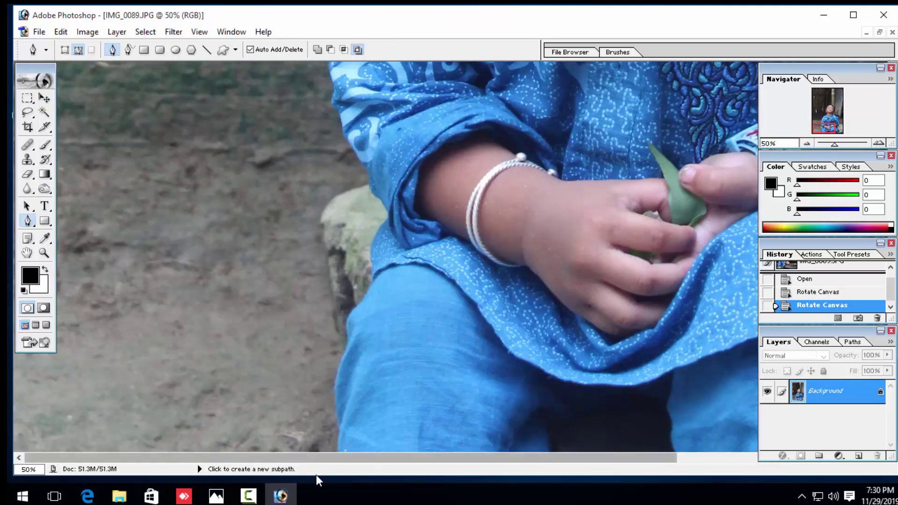
click(338, 446)
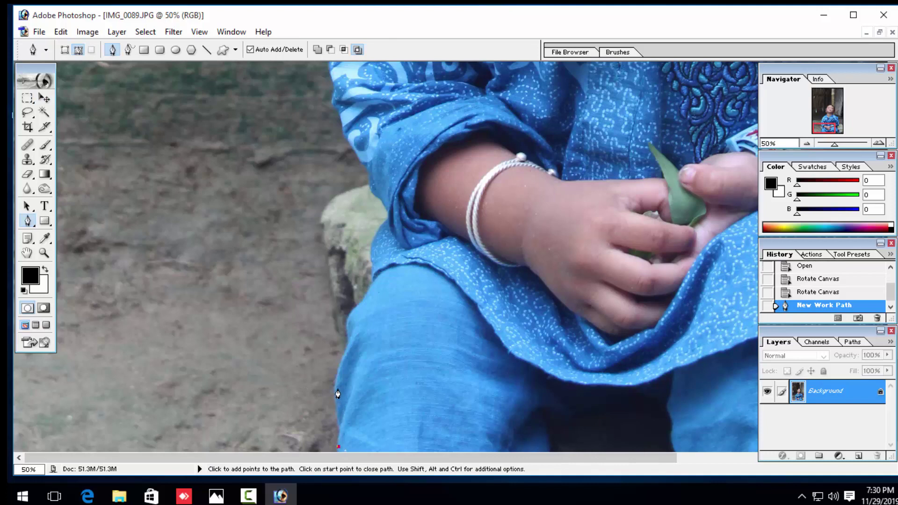
drag(340, 374, 354, 322)
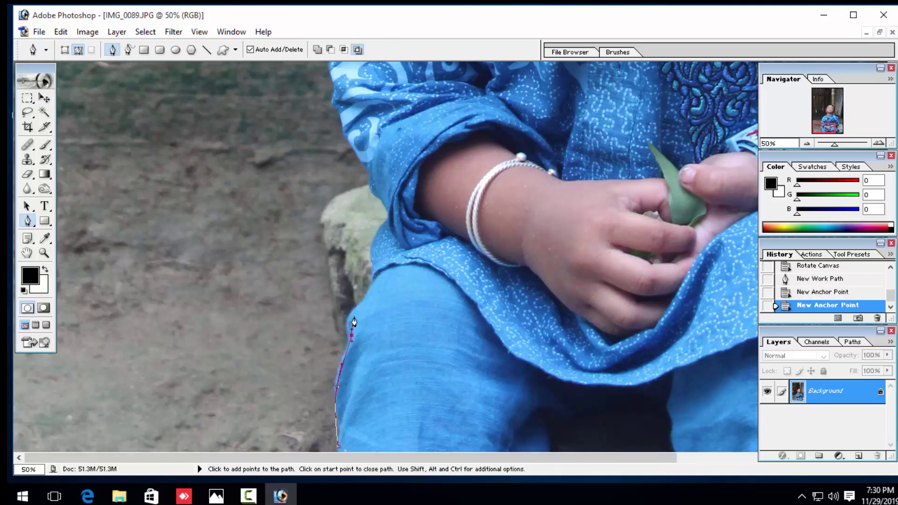
click(358, 309)
key(ctrl+plus)
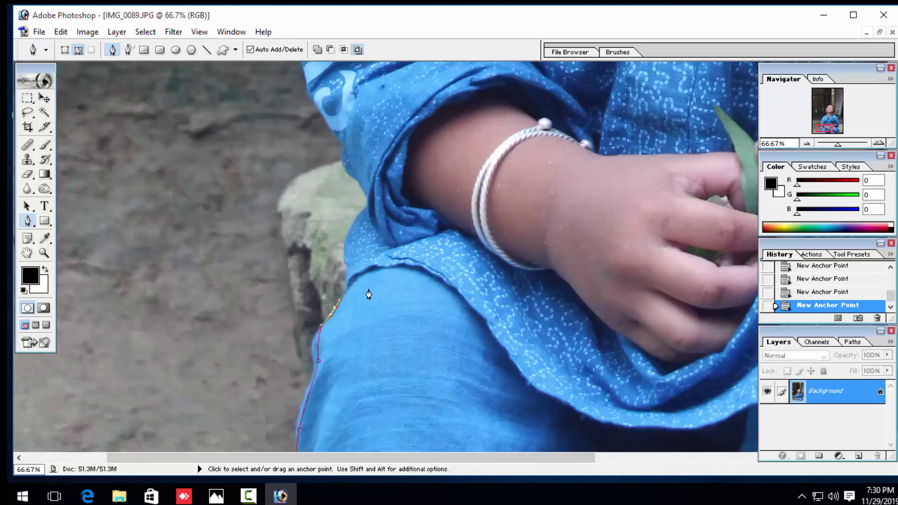
key(ctrl+plus)
key(ctrl+plus)
drag(369, 294, 350, 328)
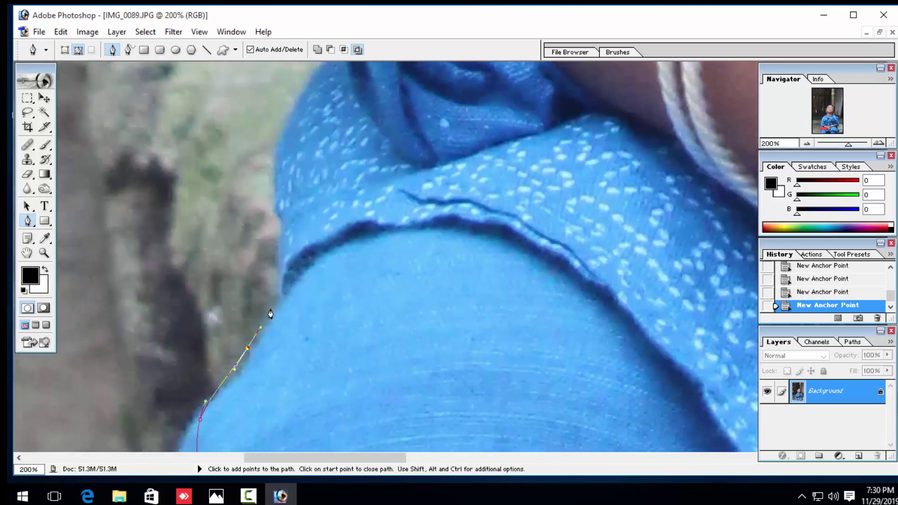
Continue the path up the sleeve edge of the blue clothing
drag(281, 223, 277, 212)
drag(275, 178, 264, 276)
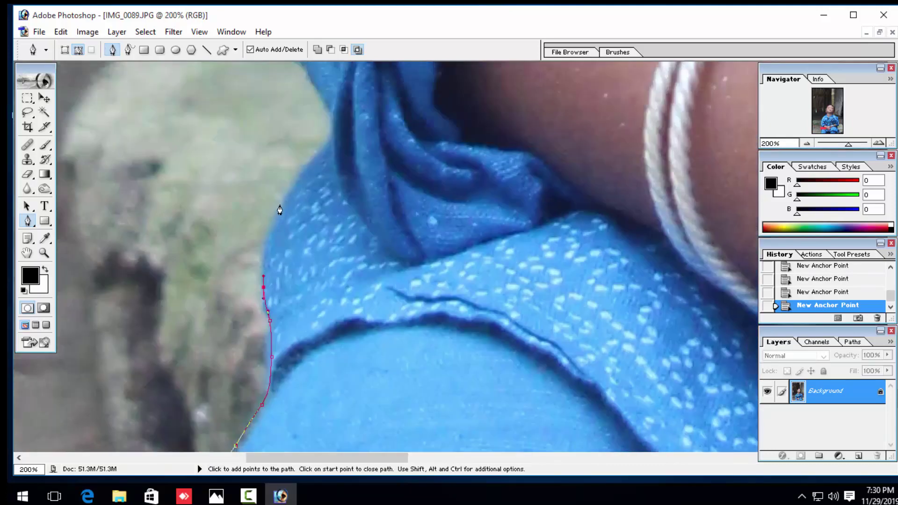
mouse_move(280, 210)
mouse_down()
mouse_move(291, 194)
mouse_move(272, 246)
mouse_up()
click(302, 207)
mouse_move(312, 189)
mouse_down()
mouse_move(313, 180)
mouse_move(297, 248)
mouse_move(290, 225)
mouse_move(293, 274)
mouse_up()
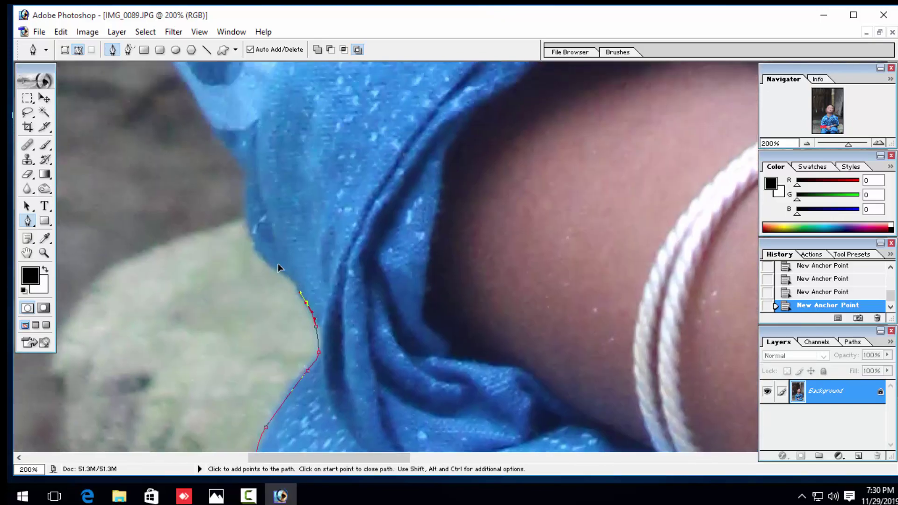
drag(257, 248, 278, 280)
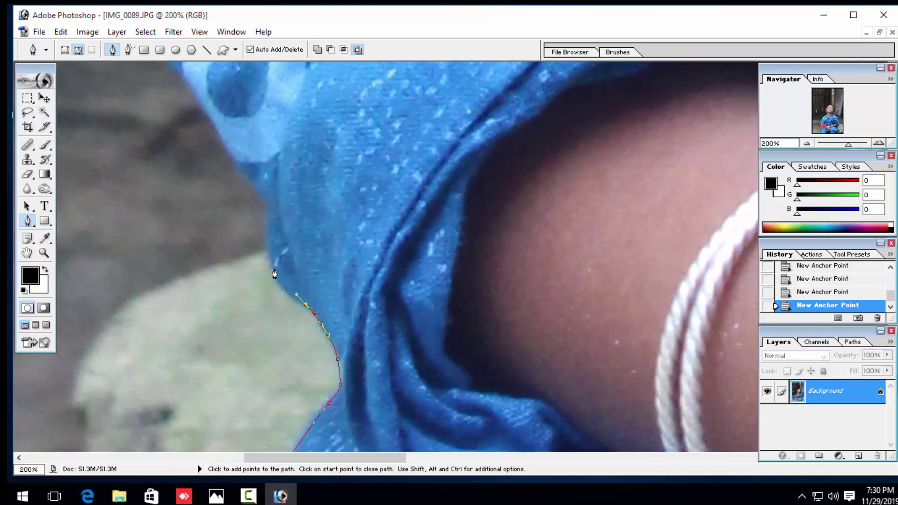
click(268, 233)
click(263, 202)
Add anchor points further up the clothing edge toward the shoulder fabric
drag(240, 170, 259, 283)
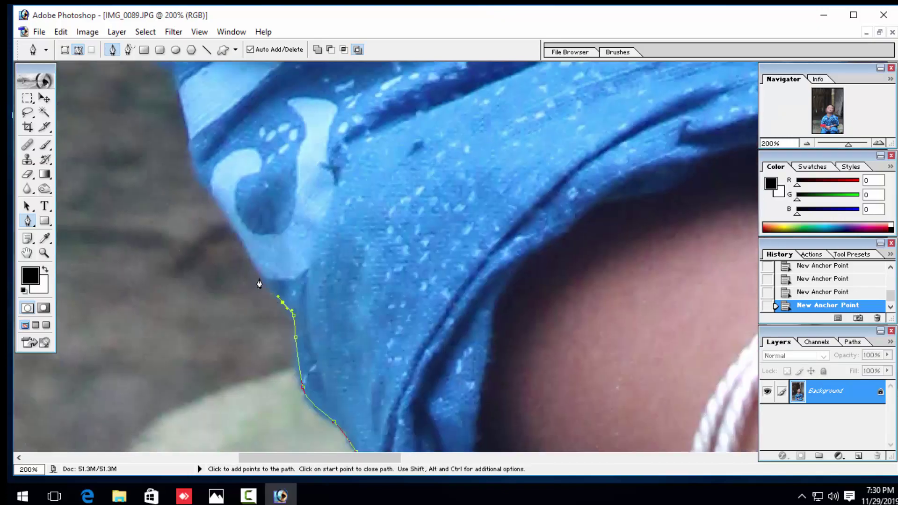
click(257, 268)
click(250, 256)
click(239, 240)
click(228, 225)
drag(226, 231, 254, 350)
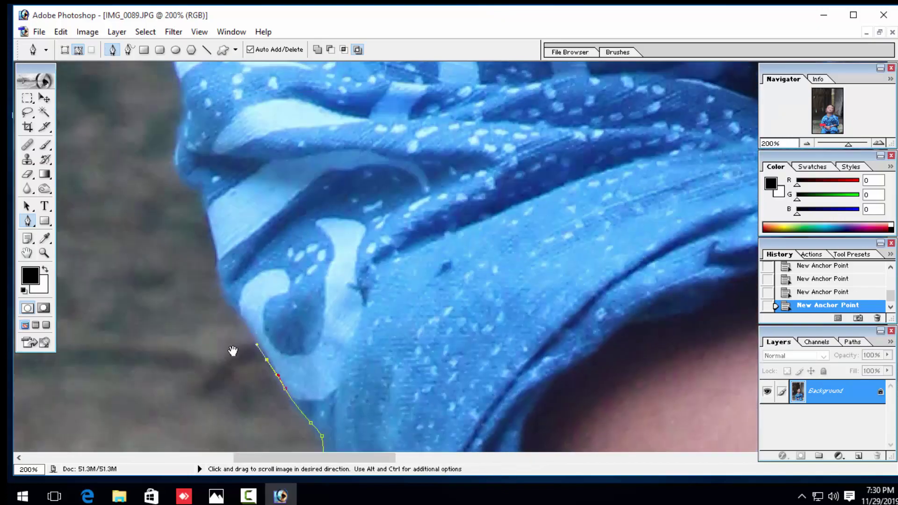
click(252, 332)
click(240, 313)
click(228, 290)
click(219, 271)
click(217, 259)
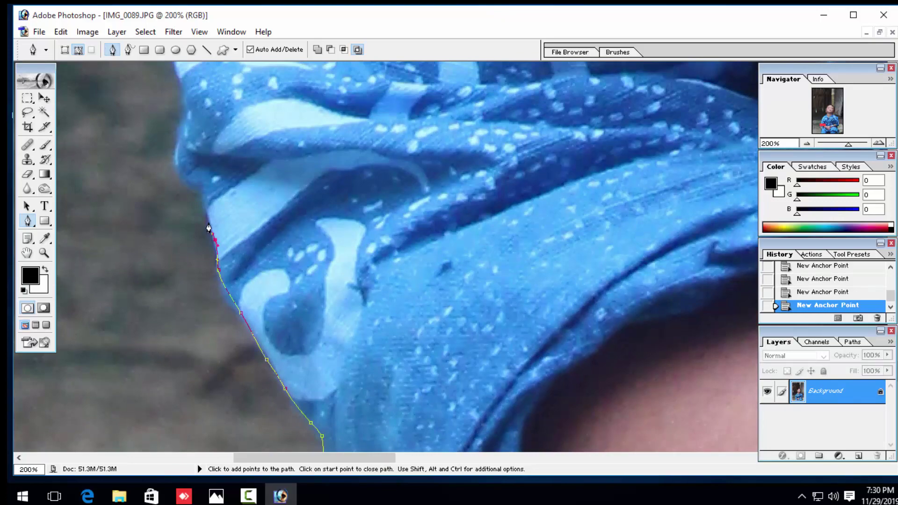
Trace the fabric edge along the upper arm, panning to follow it
drag(206, 238, 197, 363)
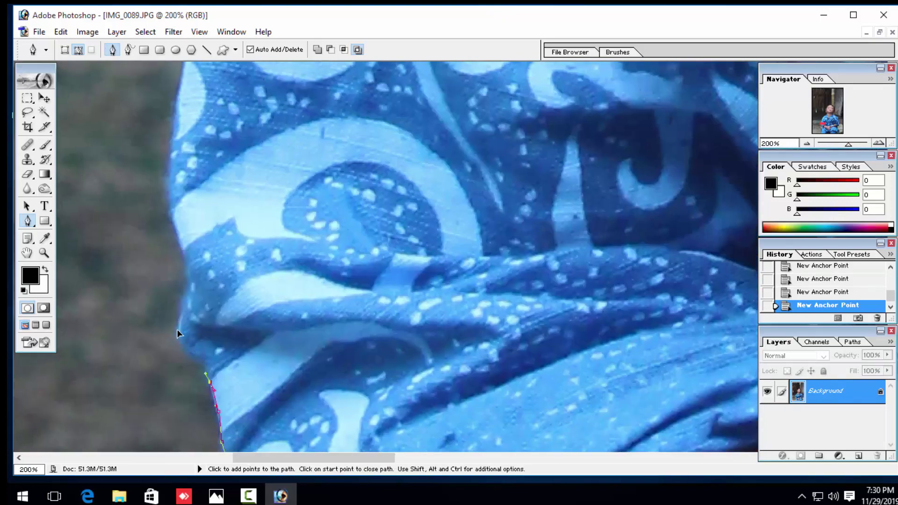
click(182, 316)
click(186, 299)
drag(174, 238, 147, 314)
drag(152, 230, 165, 253)
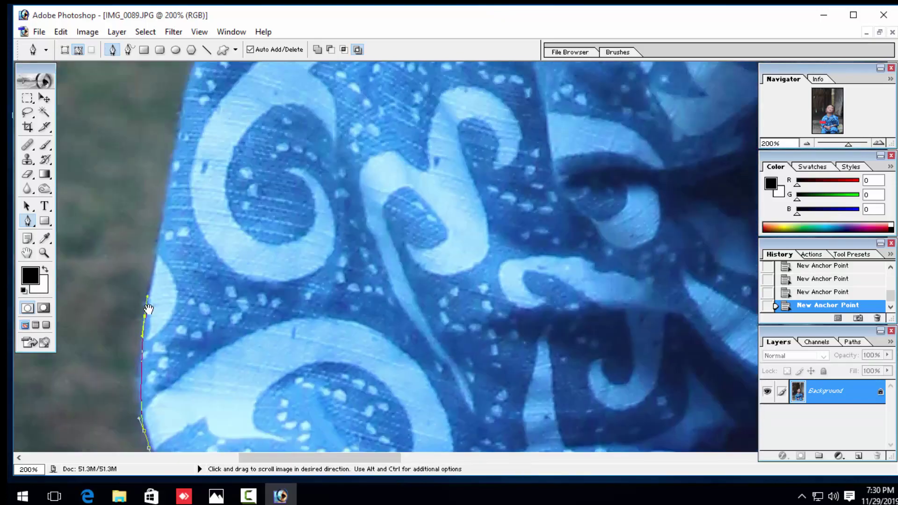
click(166, 225)
drag(198, 206, 199, 302)
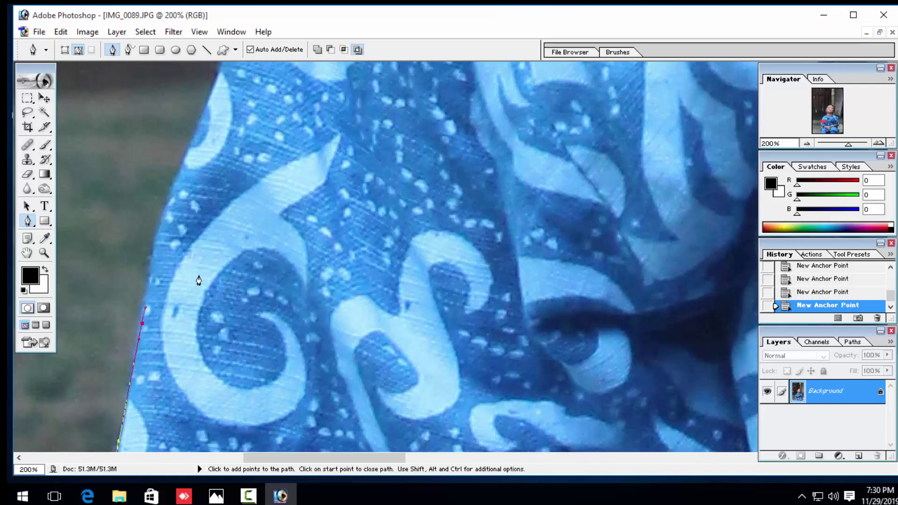
mouse_move(184, 160)
mouse_down()
mouse_move(187, 241)
mouse_move(210, 201)
mouse_up()
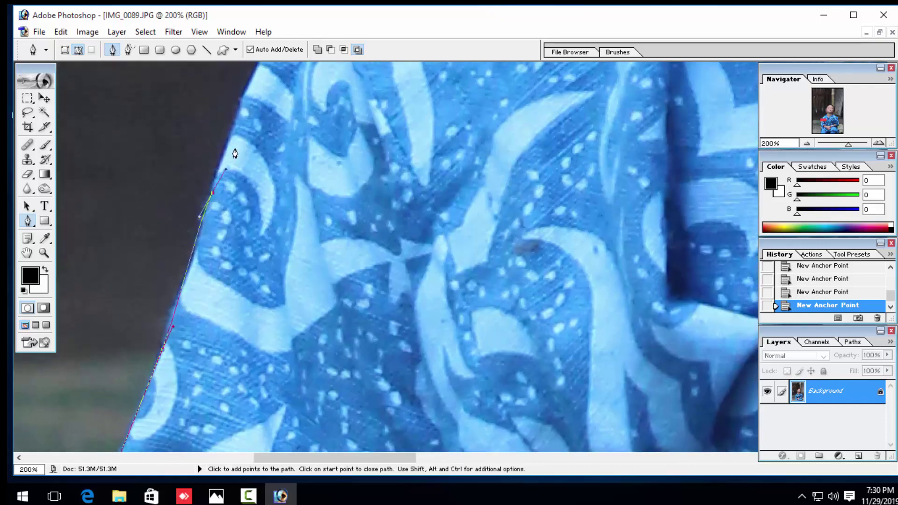
drag(234, 150, 228, 208)
drag(145, 296, 173, 314)
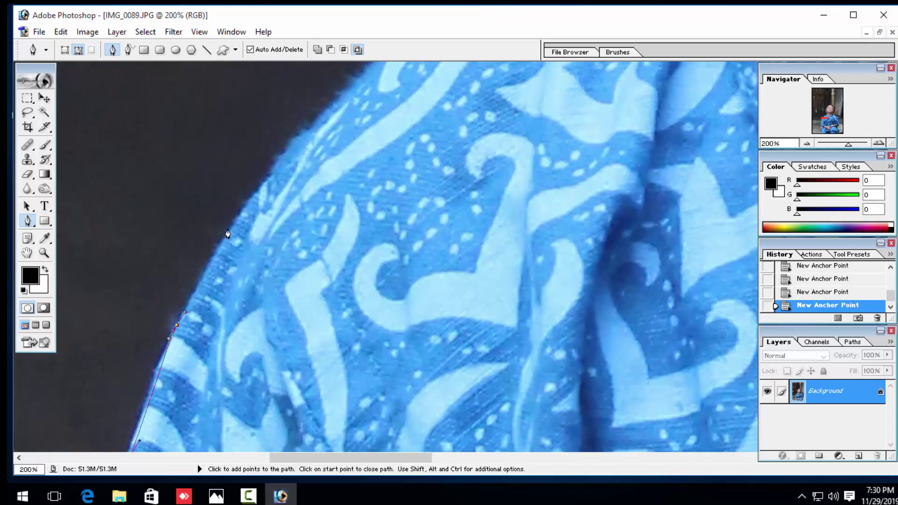
drag(273, 176, 207, 285)
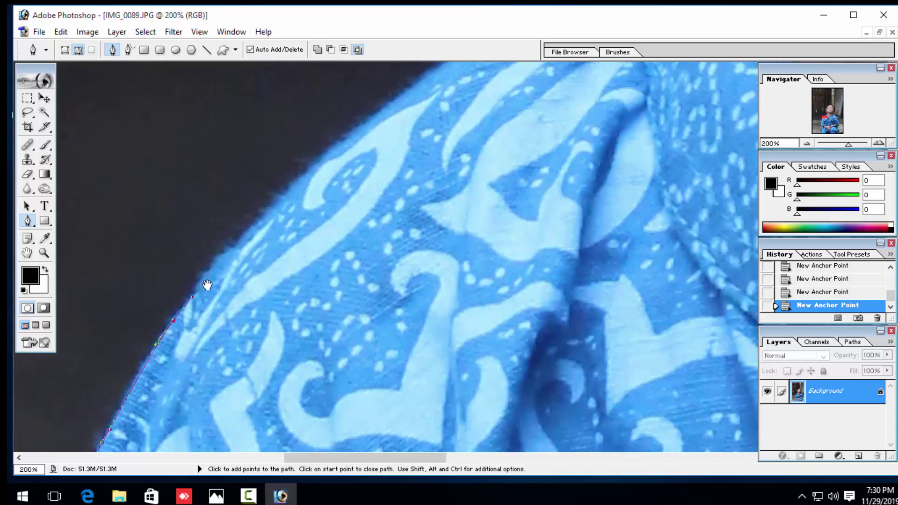
Extend the path across the shoulder edge toward the neck
click(279, 207)
drag(346, 143, 325, 204)
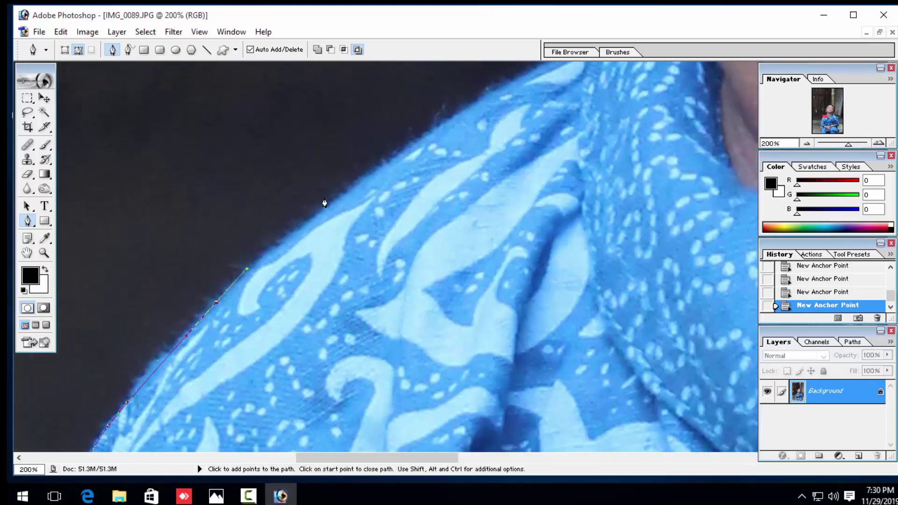
click(343, 193)
drag(419, 149, 351, 214)
click(354, 207)
click(394, 180)
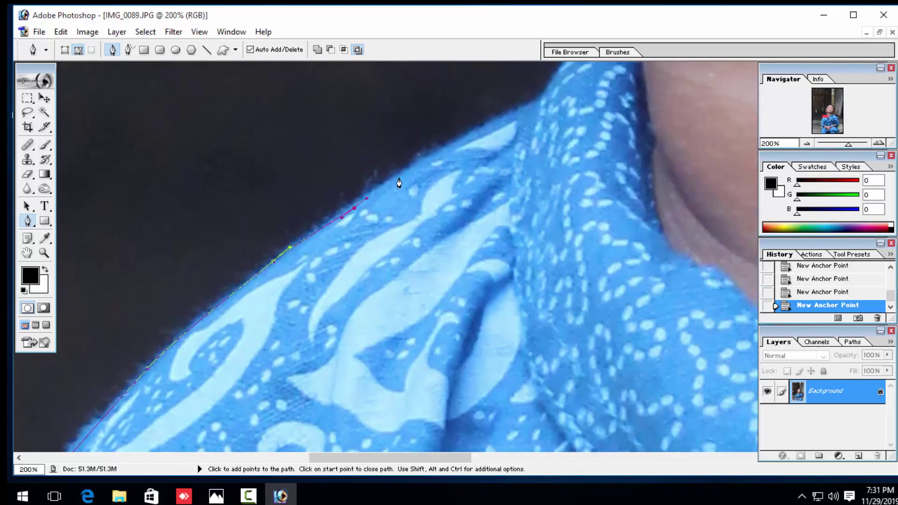
click(421, 162)
Finish the clothing edge with anchors reaching up to the neck
drag(432, 162, 327, 284)
click(385, 236)
click(427, 216)
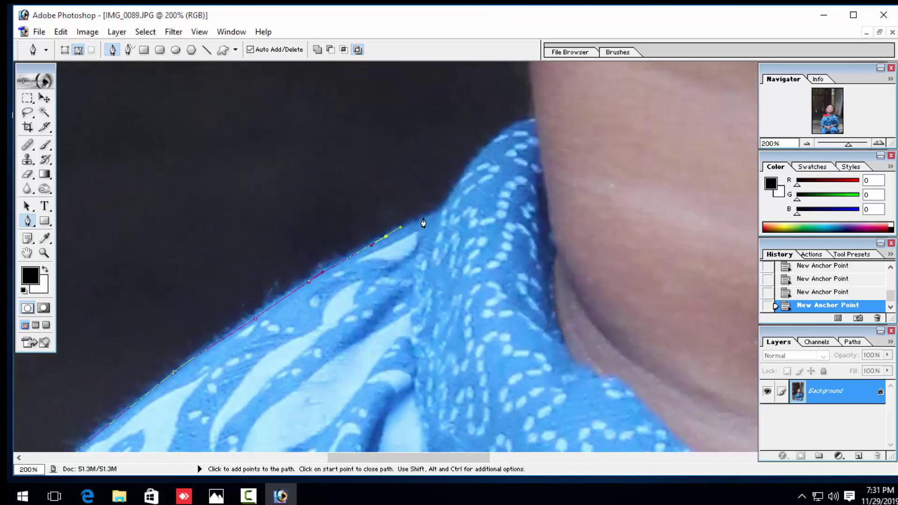
click(445, 202)
click(450, 192)
drag(472, 161, 477, 156)
Zoom to 300% and extend the path up the neck toward the ear
key(ctrl+plus)
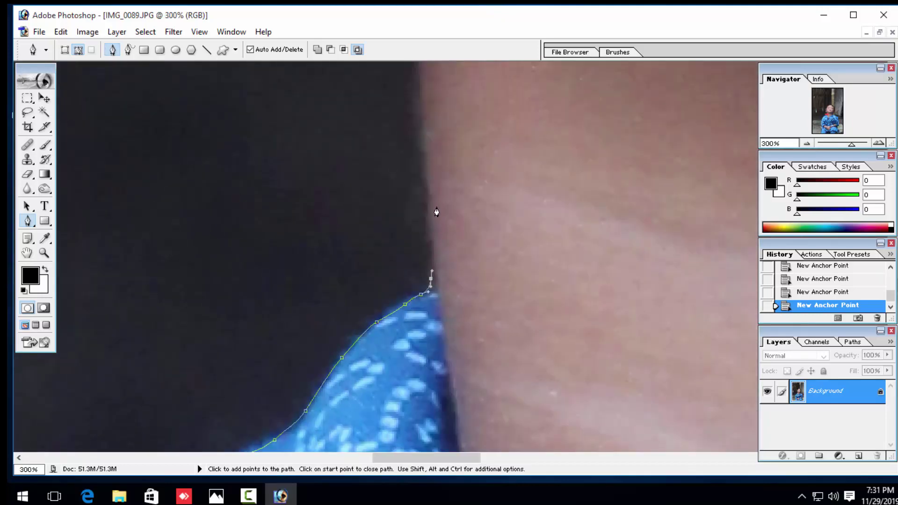
click(422, 167)
scroll(421, 210, up, 3)
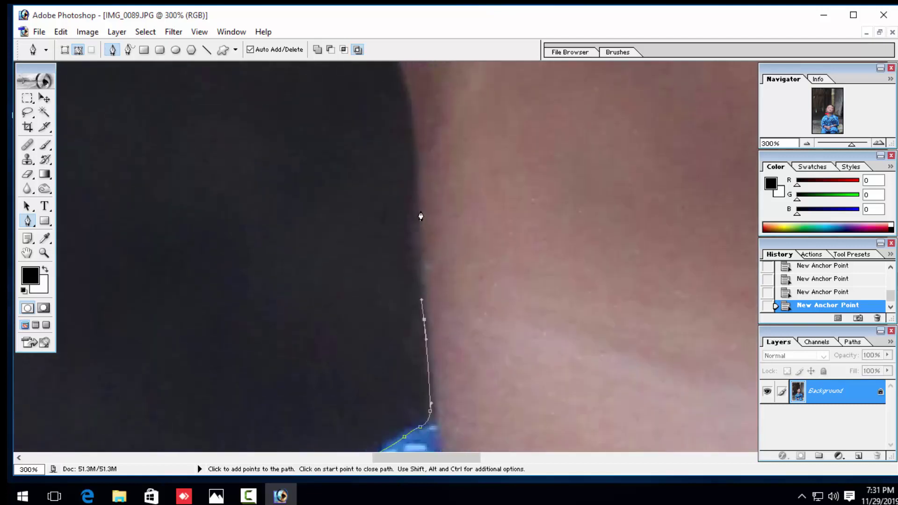
click(422, 144)
scroll(423, 144, up, 3)
click(377, 201)
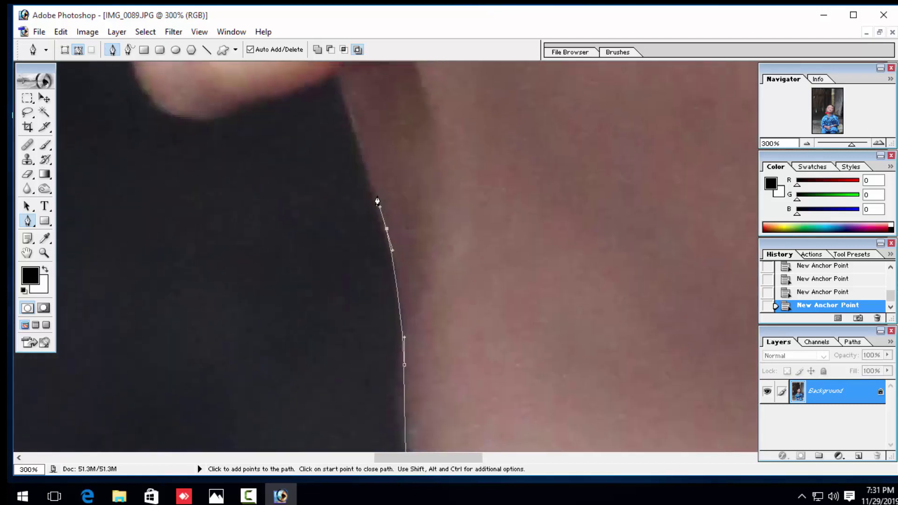
click(360, 156)
scroll(369, 234, up, 3)
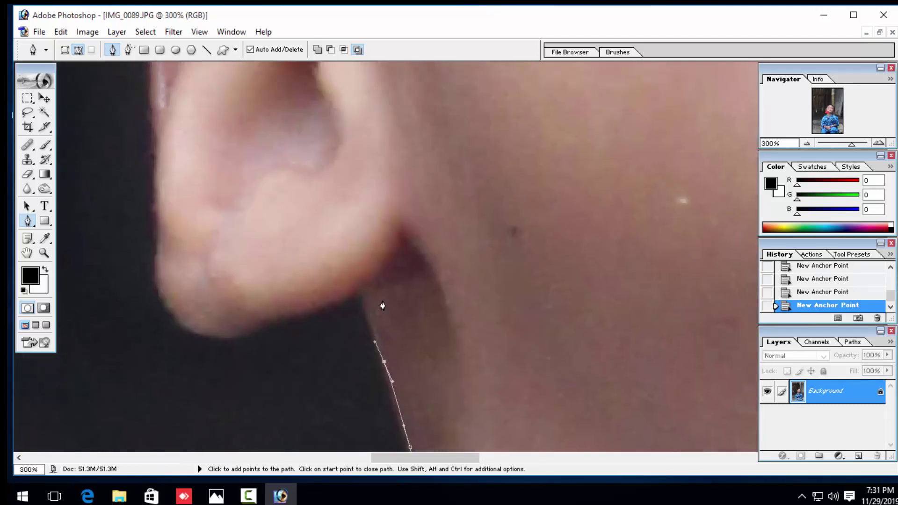
Trace under the earlobe and up the ear's outer edge
click(358, 297)
click(334, 305)
click(283, 318)
drag(255, 330, 179, 321)
click(226, 336)
drag(159, 288, 155, 274)
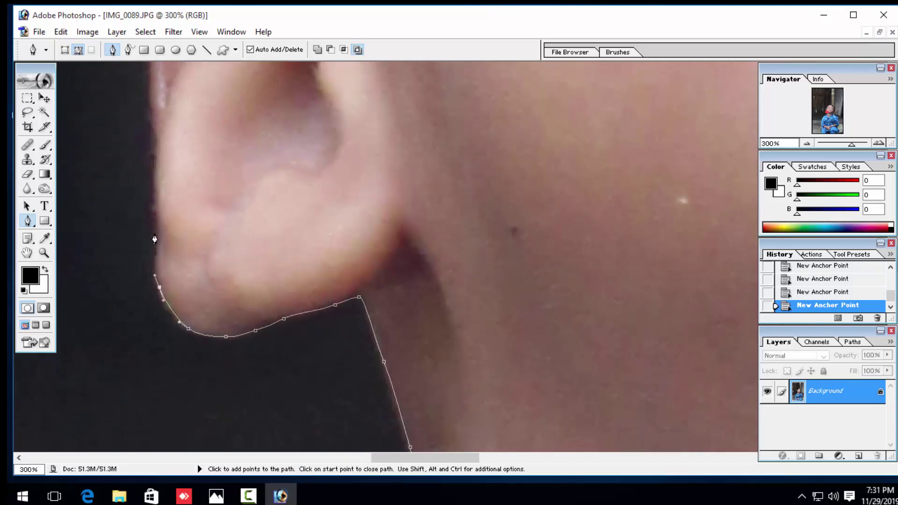
drag(155, 235, 157, 223)
scroll(154, 239, up, 3)
scroll(155, 239, right, 1)
click(111, 249)
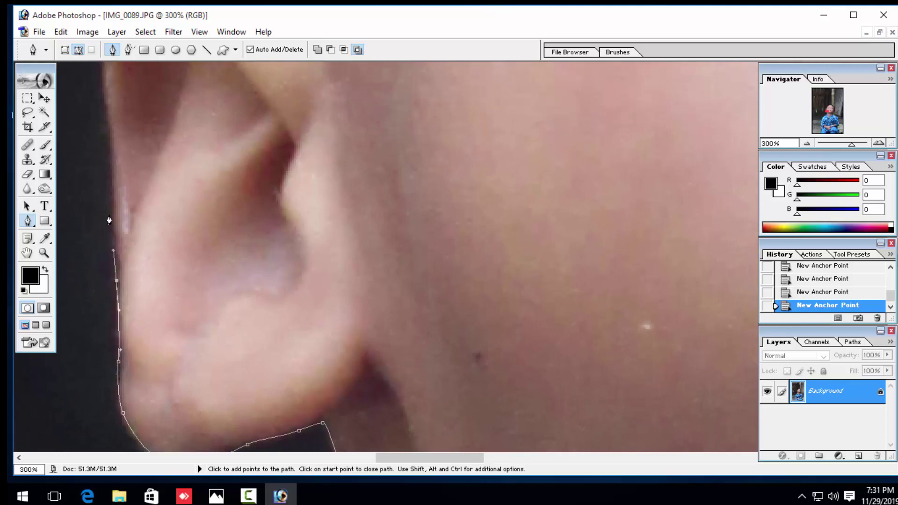
scroll(117, 299, up, 3)
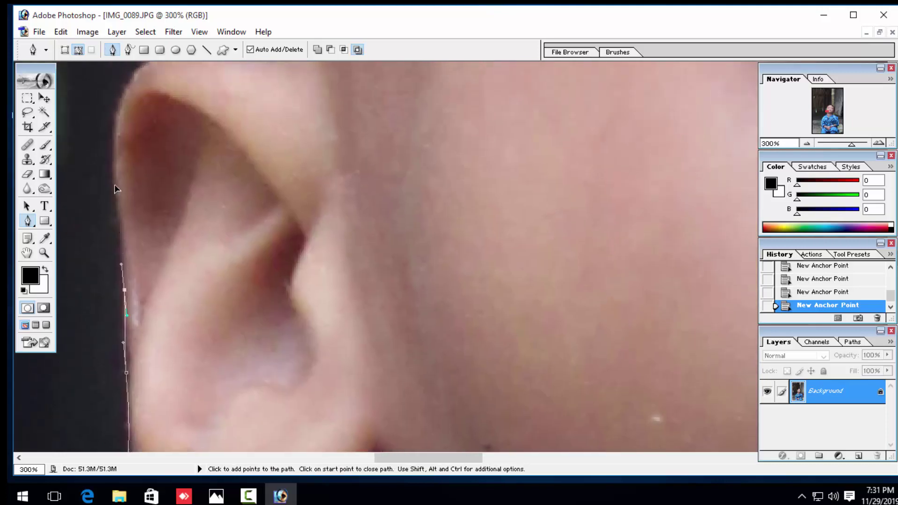
scroll(114, 345, up, 3)
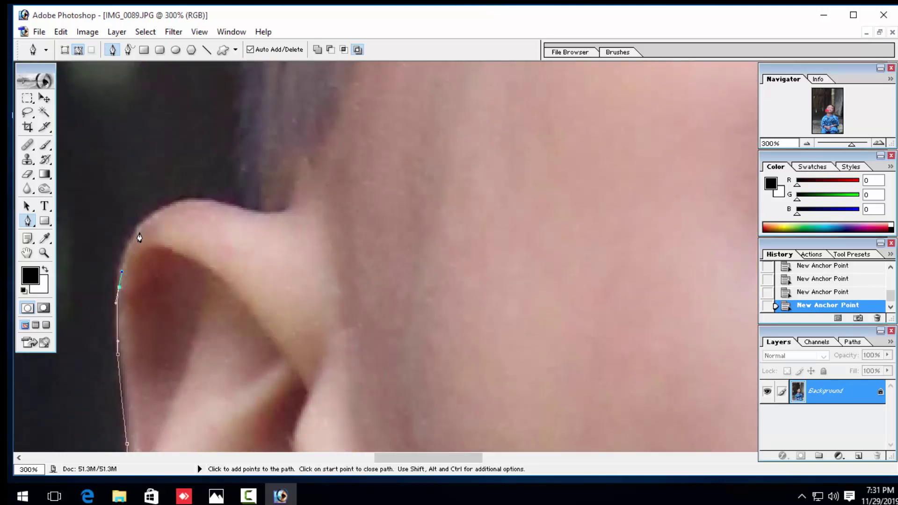
Curve the path over the top of the ear and up the hair edge, zooming back to 200%
mouse_move(140, 228)
mouse_down()
mouse_move(207, 199)
mouse_move(267, 322)
mouse_up()
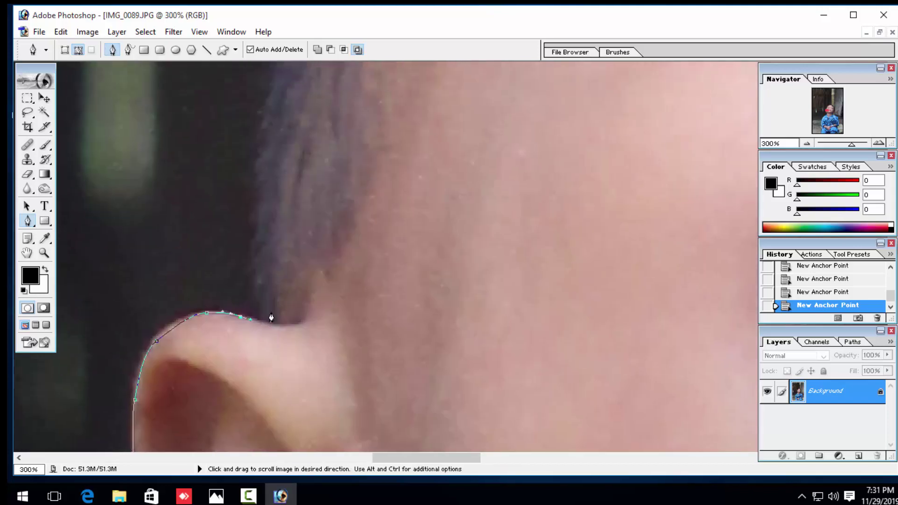
drag(256, 246, 260, 221)
drag(271, 185, 241, 283)
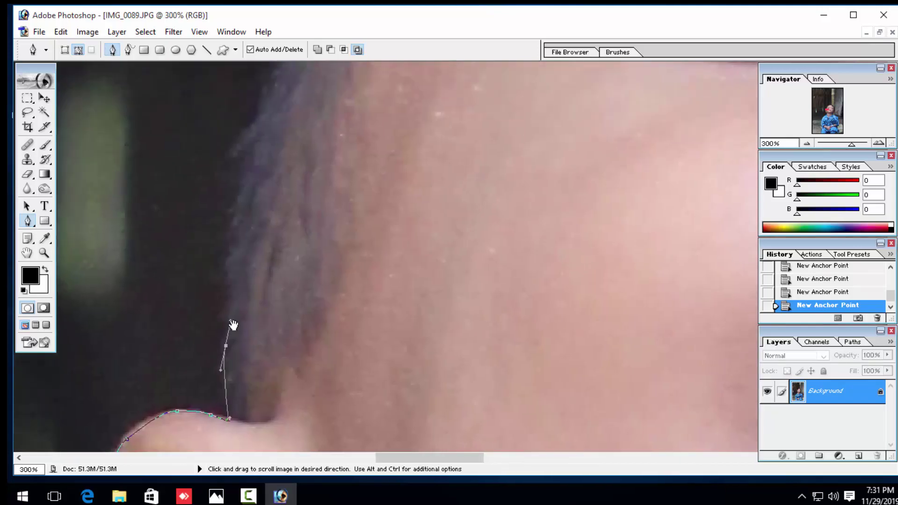
drag(246, 145, 259, 111)
drag(268, 76, 191, 288)
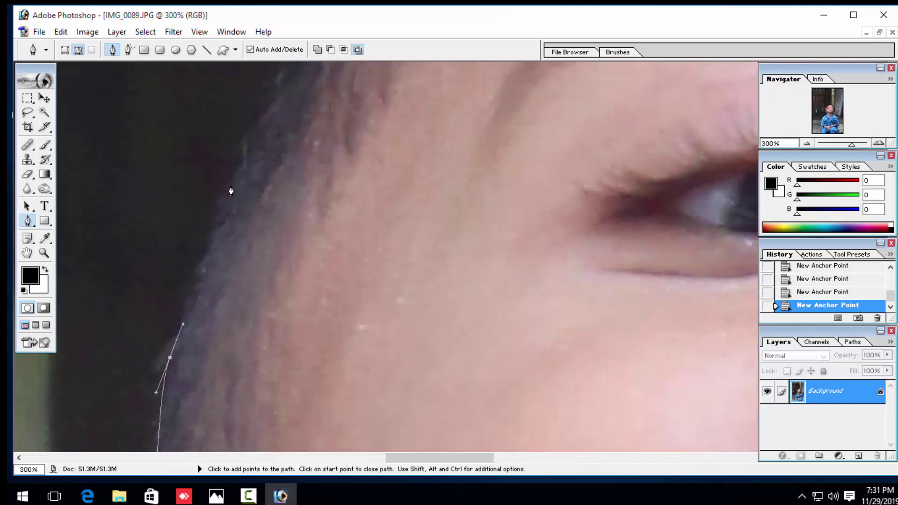
key(ctrl+minus)
drag(251, 225, 260, 211)
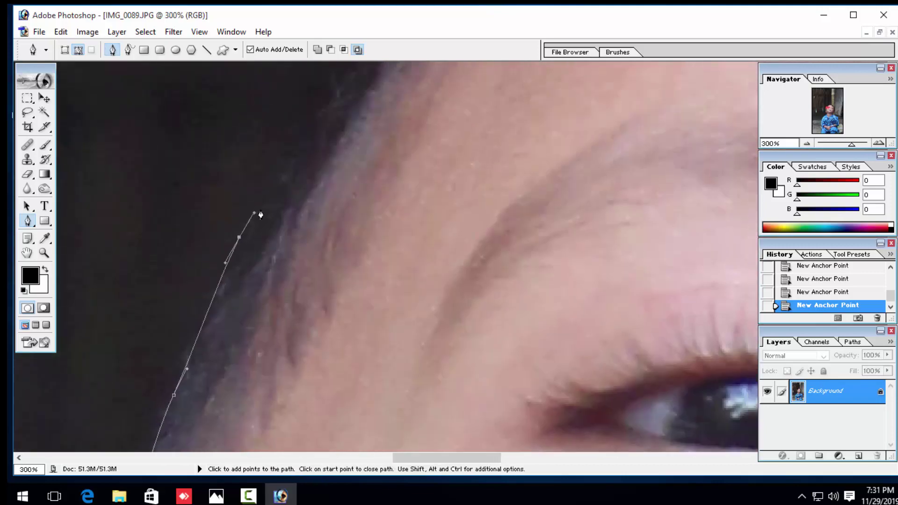
Trace the path along the forehead hairline and over the top of the hair
mouse_move(377, 127)
mouse_down()
mouse_move(203, 296)
mouse_move(236, 273)
mouse_up()
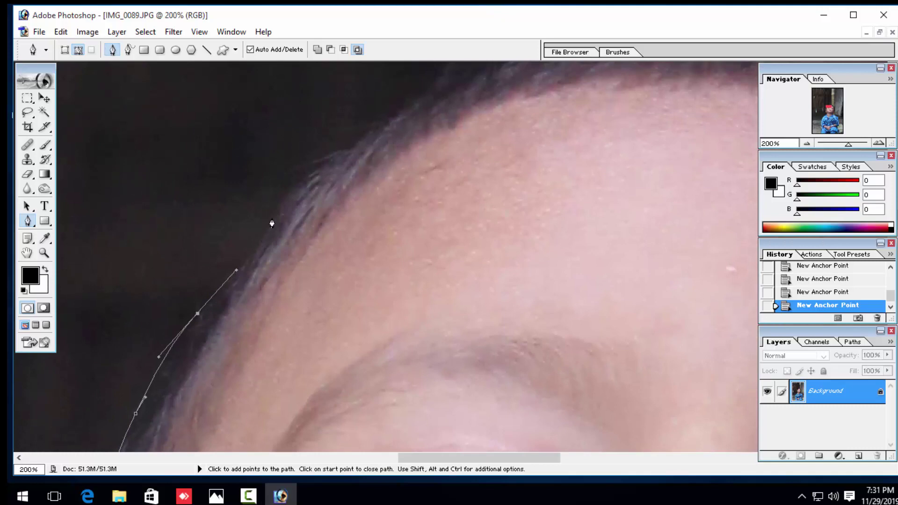
drag(271, 223, 285, 205)
drag(230, 240, 154, 322)
mouse_move(237, 242)
mouse_down()
mouse_move(265, 220)
mouse_move(180, 291)
mouse_up()
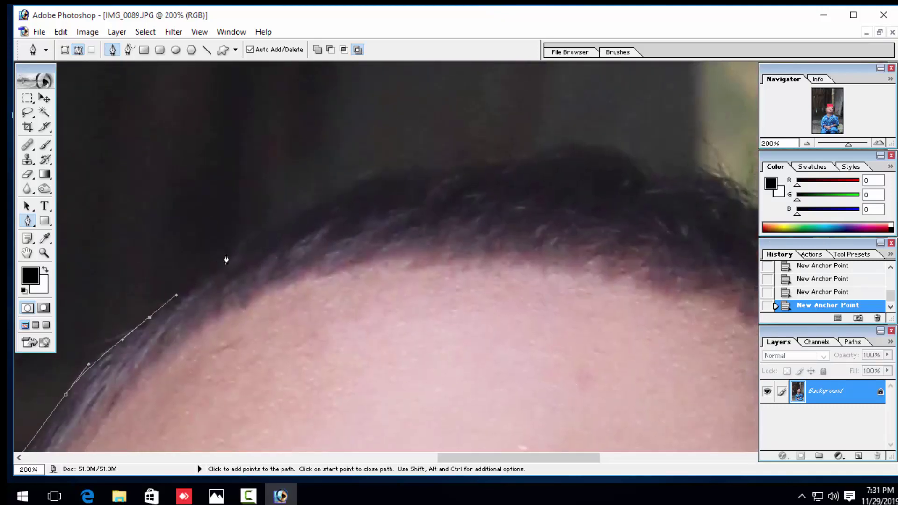
mouse_move(243, 242)
mouse_down()
mouse_move(265, 226)
mouse_move(380, 200)
mouse_up()
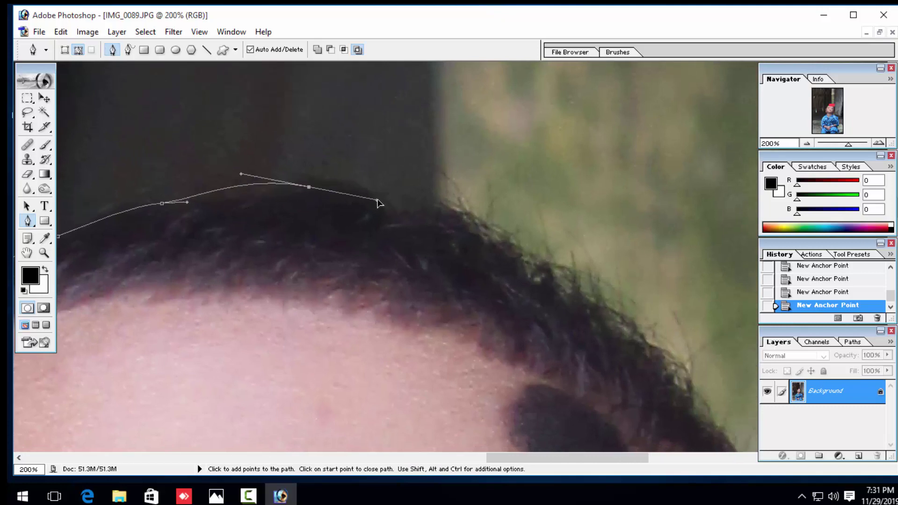
mouse_move(416, 232)
mouse_down()
mouse_move(311, 215)
mouse_move(391, 235)
mouse_up()
drag(431, 279, 341, 216)
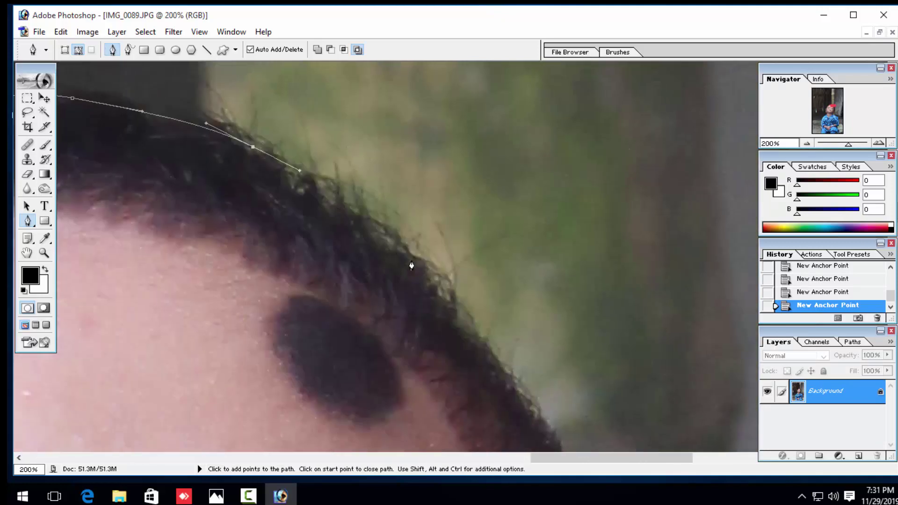
drag(439, 280, 472, 310)
Continue the path down the far side of the hair toward the other ear
drag(451, 347, 324, 176)
drag(406, 244, 423, 262)
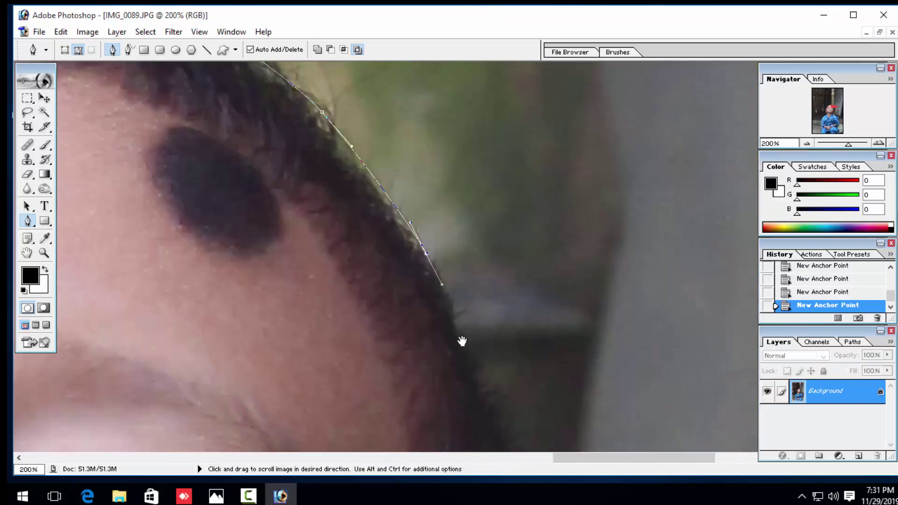
mouse_move(461, 340)
mouse_down()
mouse_move(416, 223)
mouse_move(437, 200)
mouse_up()
mouse_move(437, 327)
mouse_down()
mouse_move(399, 212)
mouse_move(428, 270)
mouse_move(449, 174)
mouse_up()
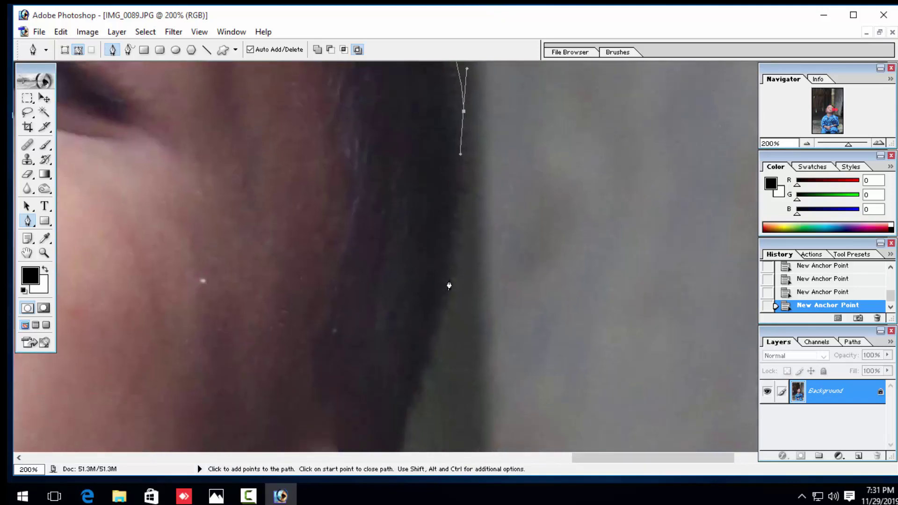
mouse_move(444, 305)
mouse_down()
mouse_move(430, 336)
mouse_move(476, 184)
mouse_up()
drag(461, 274, 454, 287)
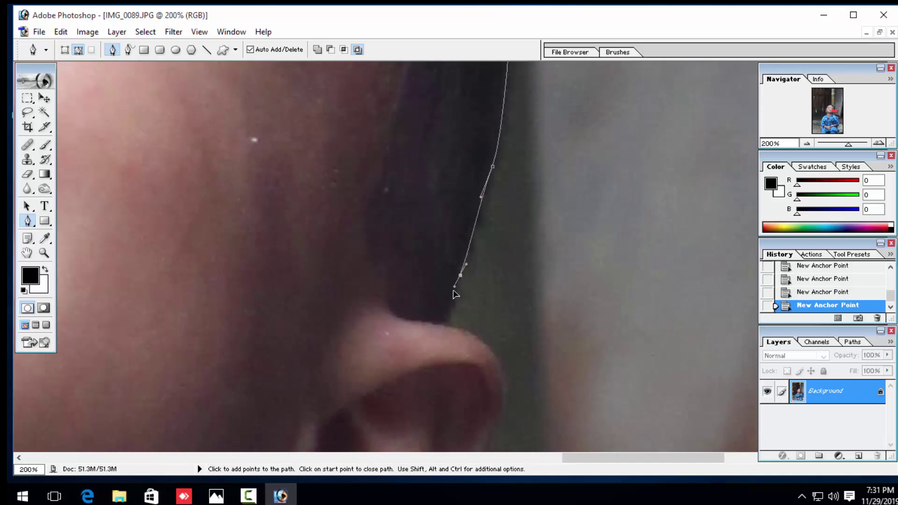
Trace around the other ear down to the bottom of its earlobe
mouse_move(449, 328)
mouse_down()
mouse_move(477, 344)
mouse_move(493, 371)
mouse_move(446, 187)
mouse_up()
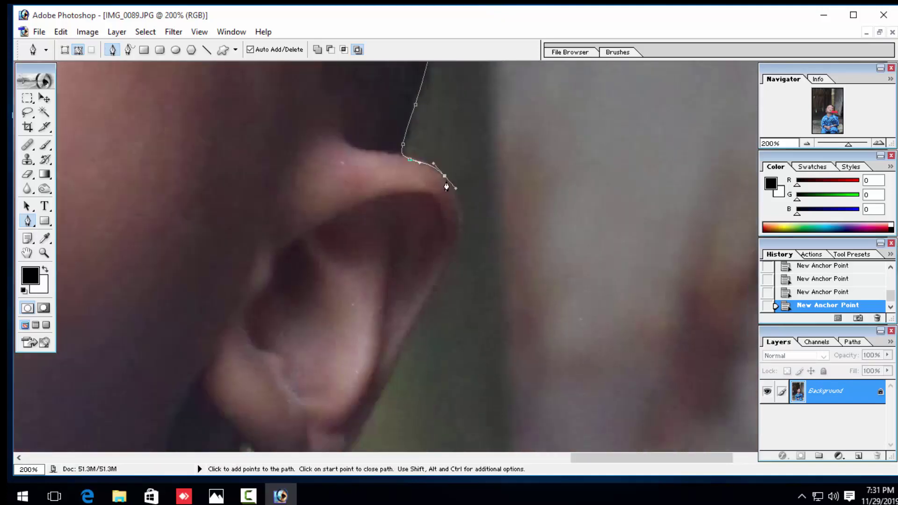
drag(455, 228, 421, 315)
drag(401, 351, 448, 225)
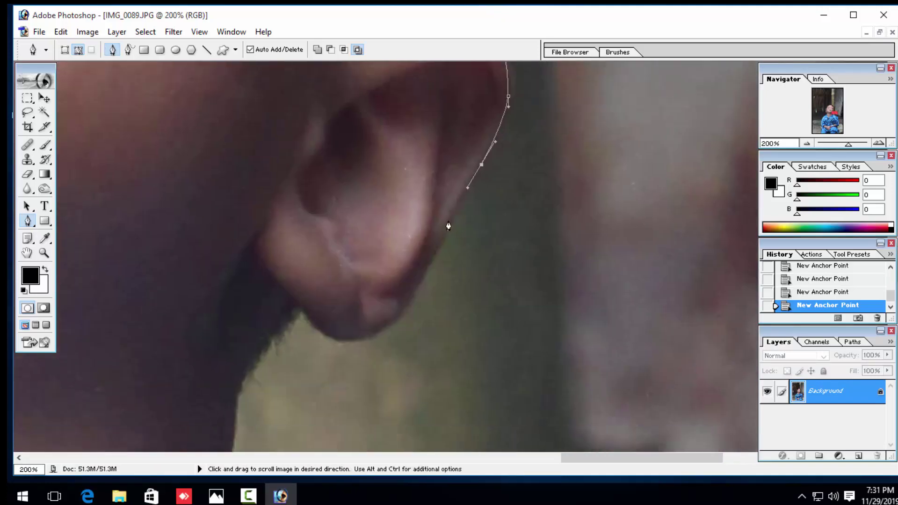
click(430, 262)
click(407, 303)
click(394, 326)
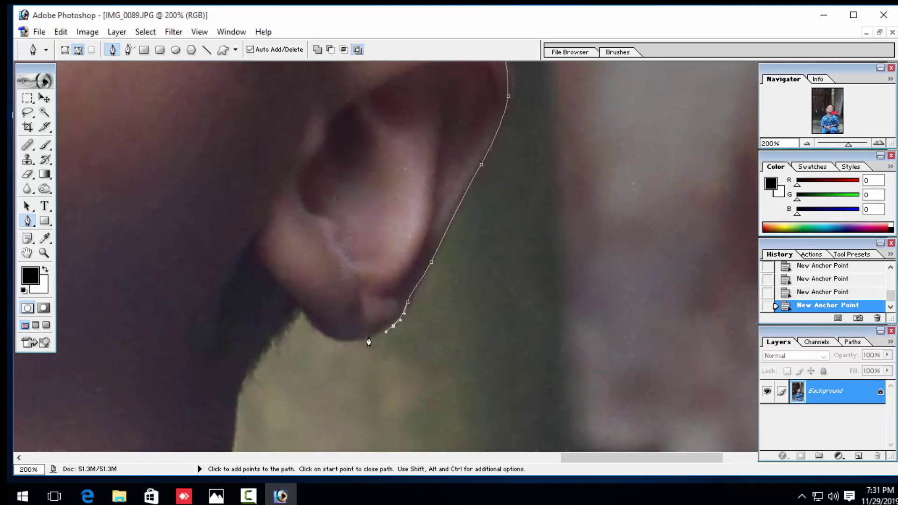
click(370, 337)
click(343, 339)
Curve the path under the earlobe, down the neck, and onto the shoulder
drag(336, 343, 324, 338)
mouse_move(308, 323)
mouse_down()
mouse_move(301, 320)
mouse_move(367, 94)
mouse_up()
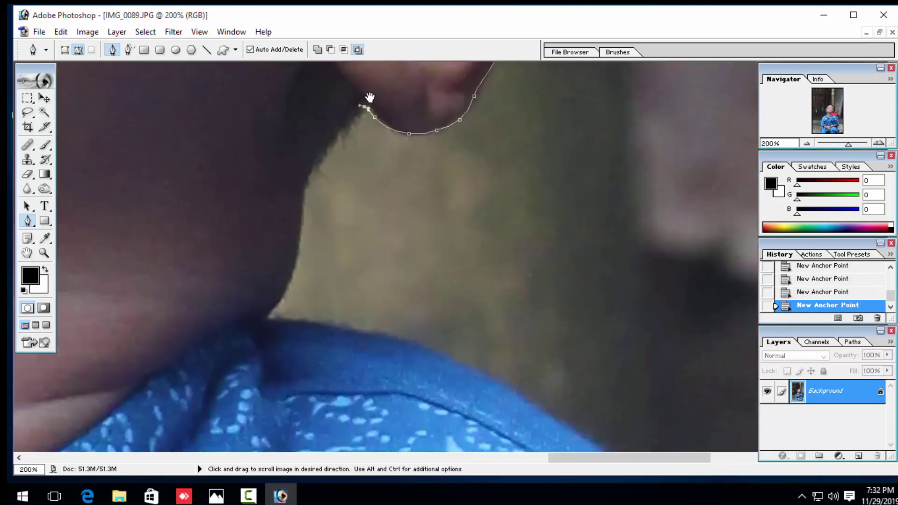
drag(309, 168, 303, 193)
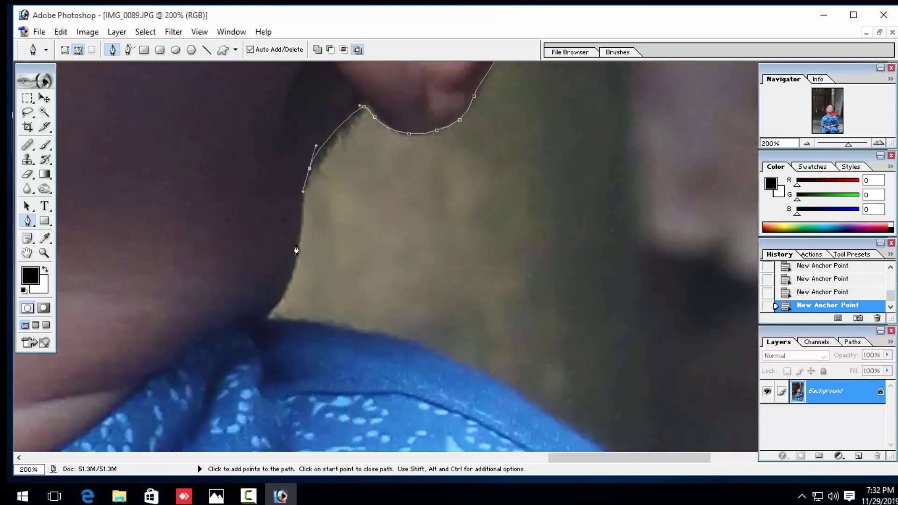
drag(296, 250, 293, 272)
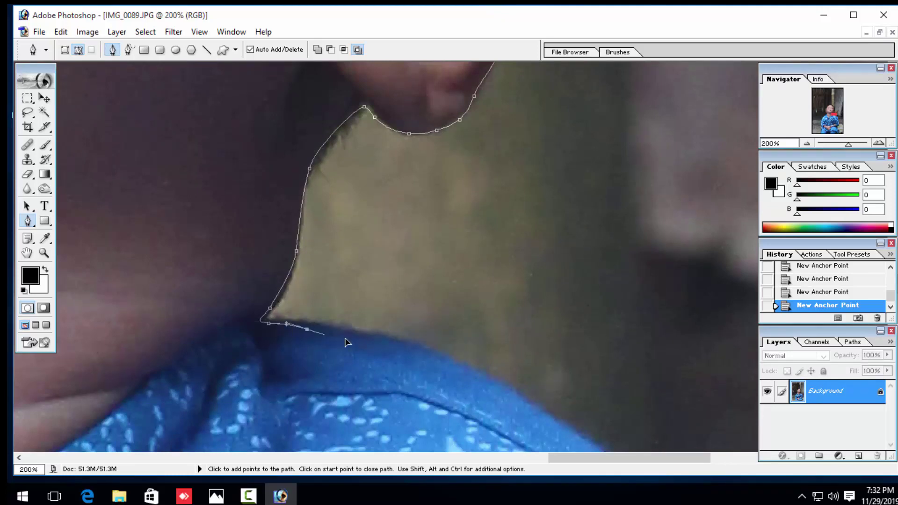
mouse_move(265, 319)
mouse_down()
mouse_move(394, 346)
mouse_move(47, 144)
mouse_up()
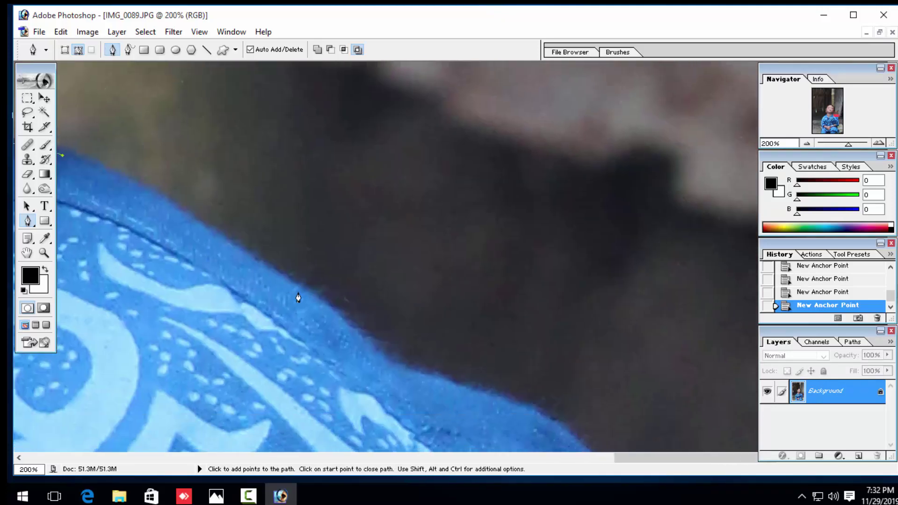
Add pen anchors down the outer edge of the child's blue clothing
mouse_move(327, 320)
mouse_down()
mouse_move(254, 281)
mouse_move(291, 294)
mouse_move(244, 229)
mouse_move(276, 268)
mouse_move(325, 290)
mouse_move(212, 187)
mouse_up()
drag(262, 291, 315, 217)
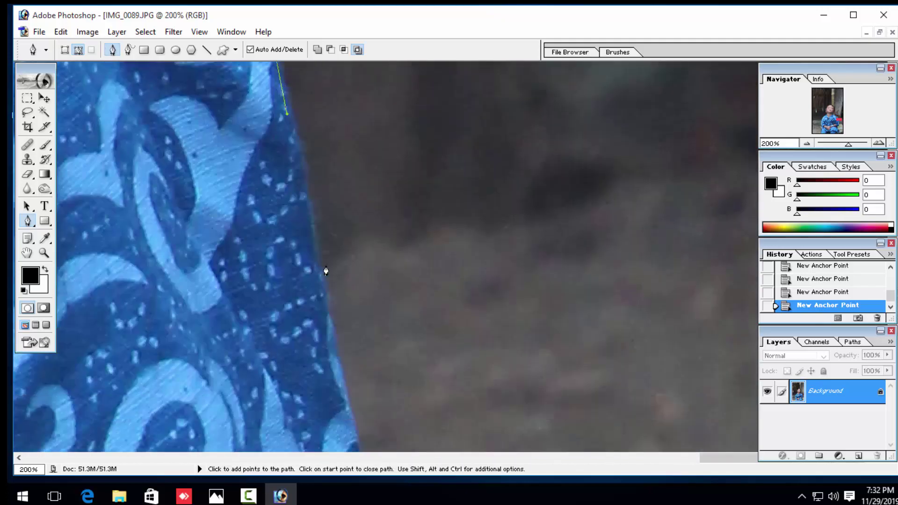
click(323, 297)
drag(328, 326, 341, 154)
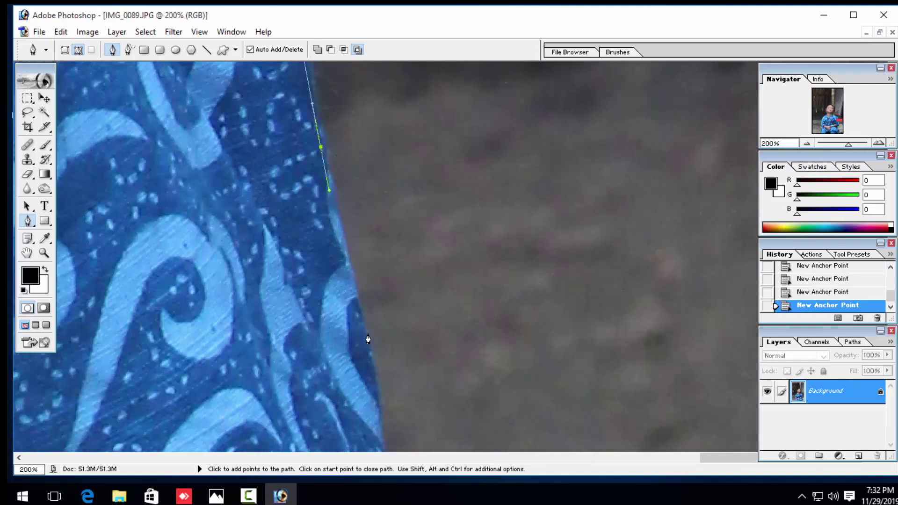
drag(377, 321, 441, 101)
click(393, 247)
click(396, 273)
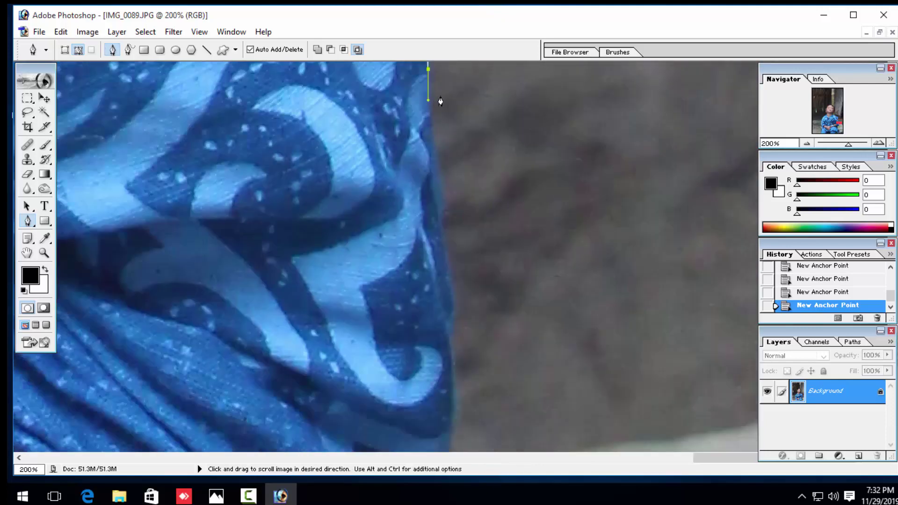
click(438, 228)
click(442, 250)
drag(442, 259, 441, 140)
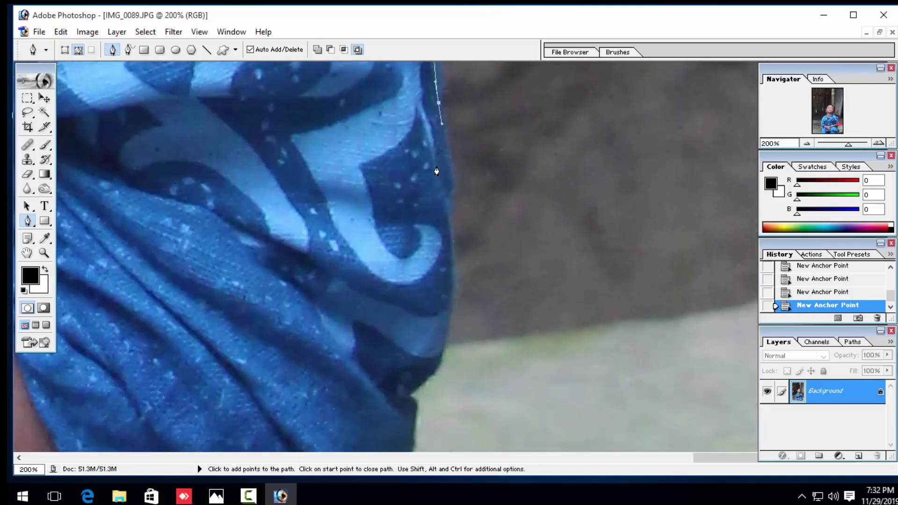
click(444, 213)
click(445, 241)
click(442, 267)
Continue the path past the sleeve edge and along the cloth's bottom edge
drag(439, 256, 477, 219)
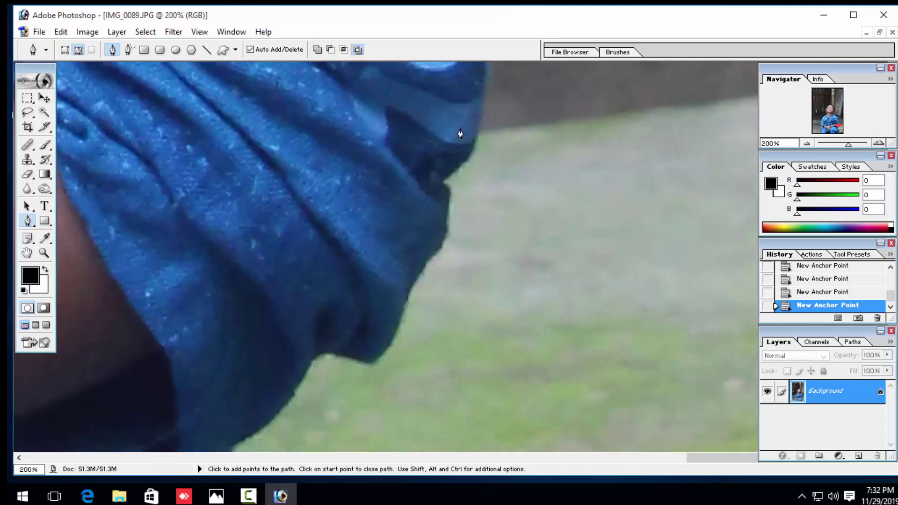
click(487, 215)
click(467, 261)
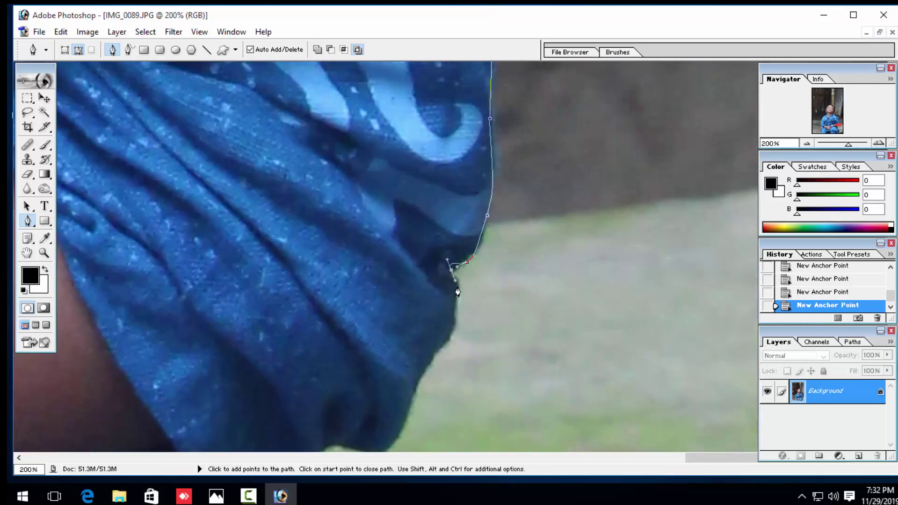
click(454, 280)
drag(455, 287, 466, 160)
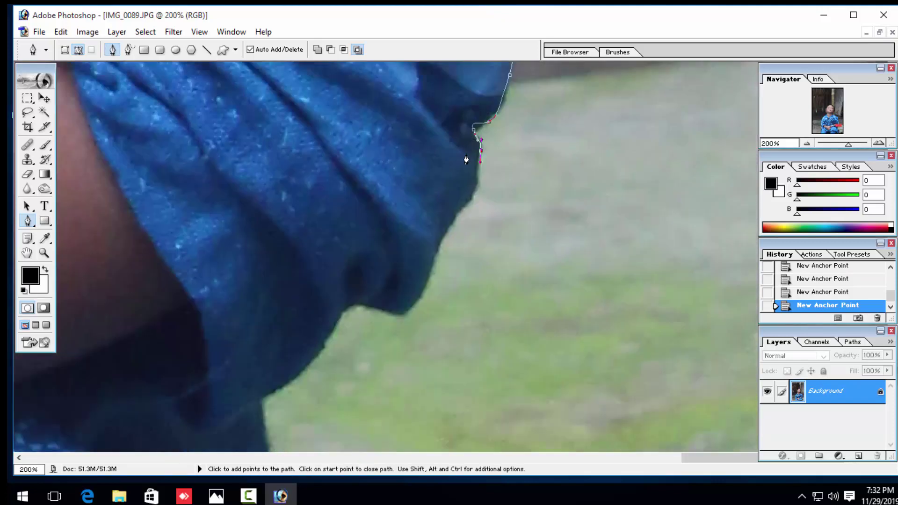
click(445, 231)
click(438, 247)
click(430, 262)
click(419, 295)
click(399, 308)
click(365, 306)
Trace the path down the dark clothing edge with a run of anchor points
click(320, 346)
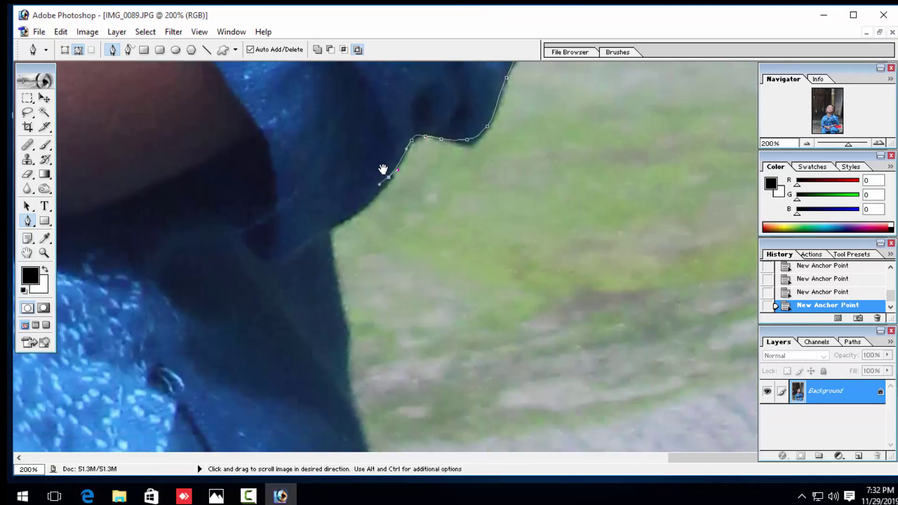
drag(320, 346, 388, 177)
click(340, 220)
click(326, 252)
click(329, 271)
click(330, 291)
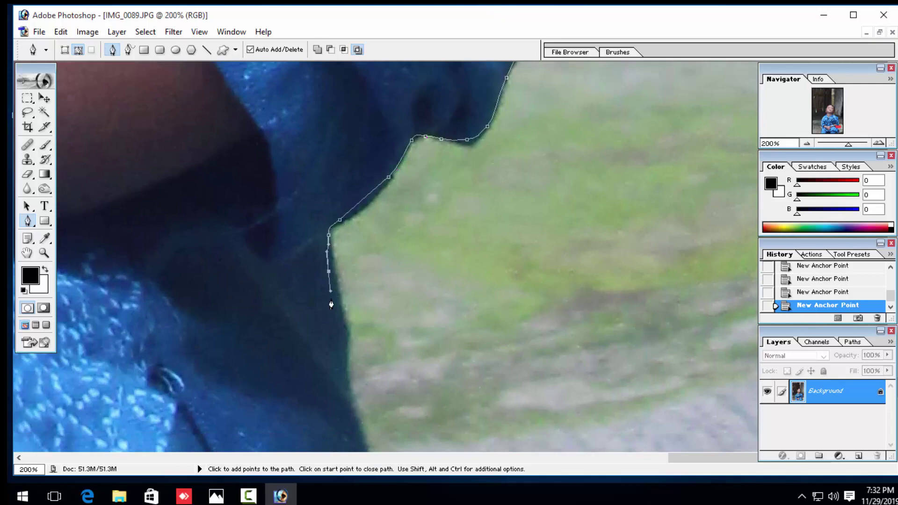
drag(344, 281, 340, 164)
click(355, 300)
click(358, 333)
click(361, 365)
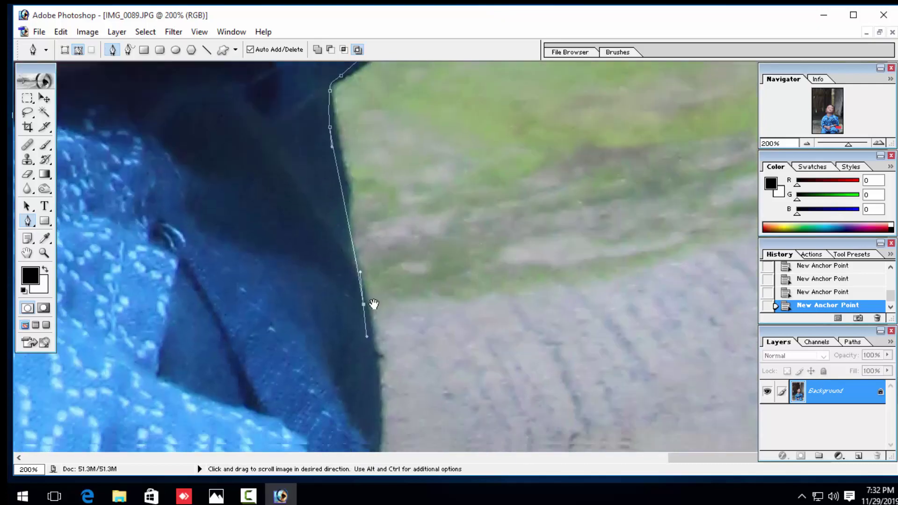
drag(371, 399, 378, 235)
Curve the path around the sleeve and bottom hems, then trace left along the dark bottom edge
key(ctrl+minus)
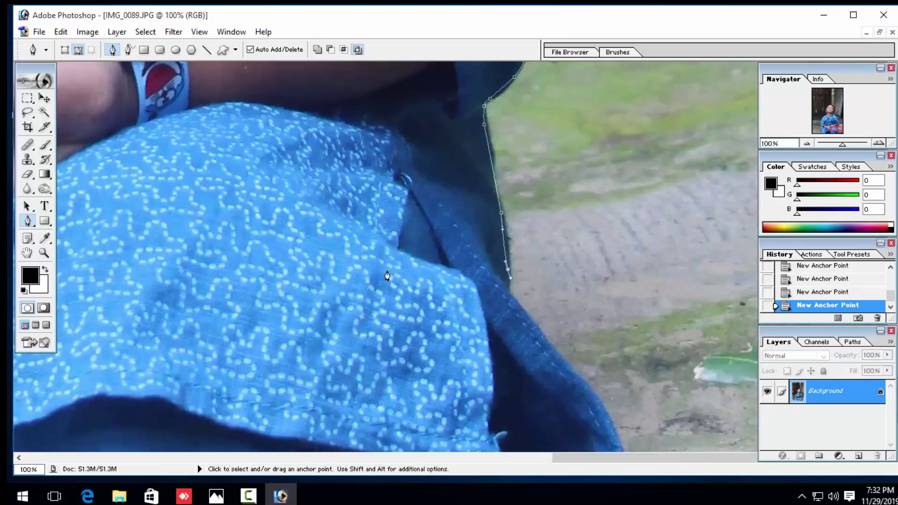
key(ctrl+minus)
mouse_move(382, 275)
mouse_down()
mouse_move(537, 140)
mouse_move(507, 124)
mouse_up()
key(ctrl+plus)
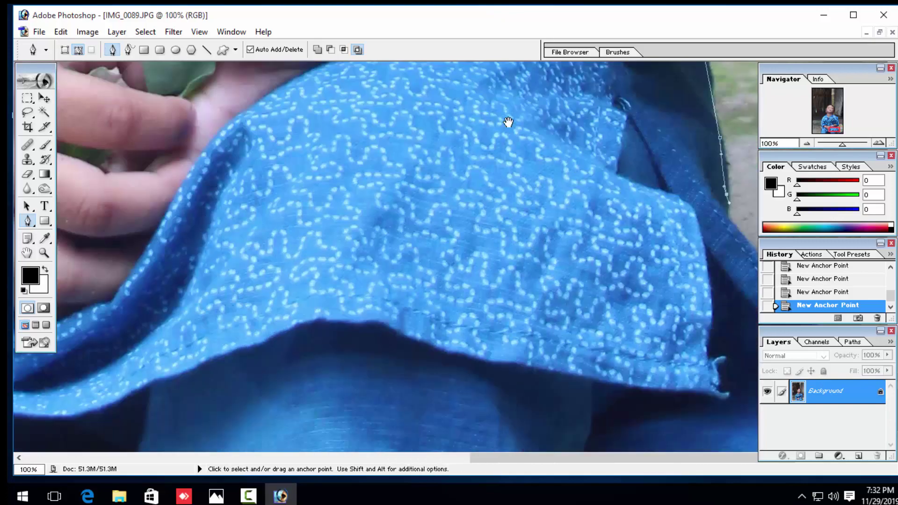
drag(561, 184, 385, 109)
drag(510, 158, 517, 177)
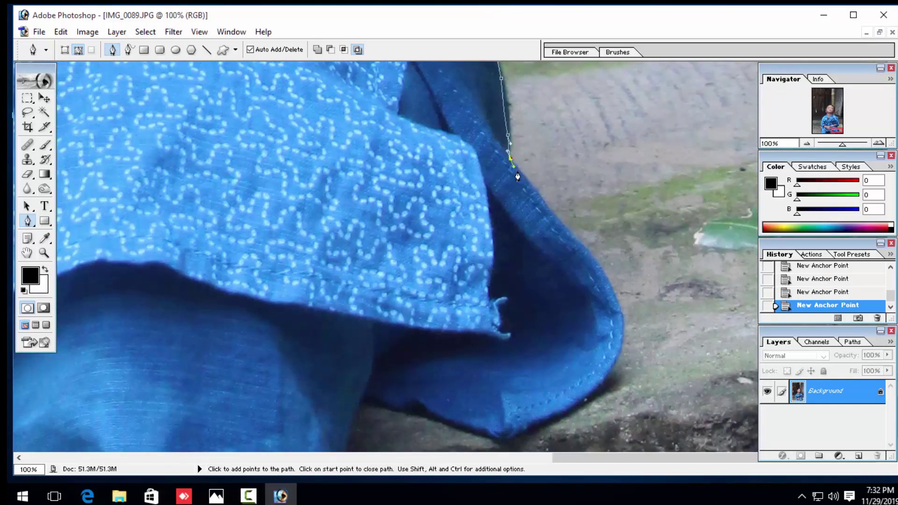
drag(552, 211, 557, 214)
drag(609, 374, 601, 384)
scroll(581, 406, down, 3)
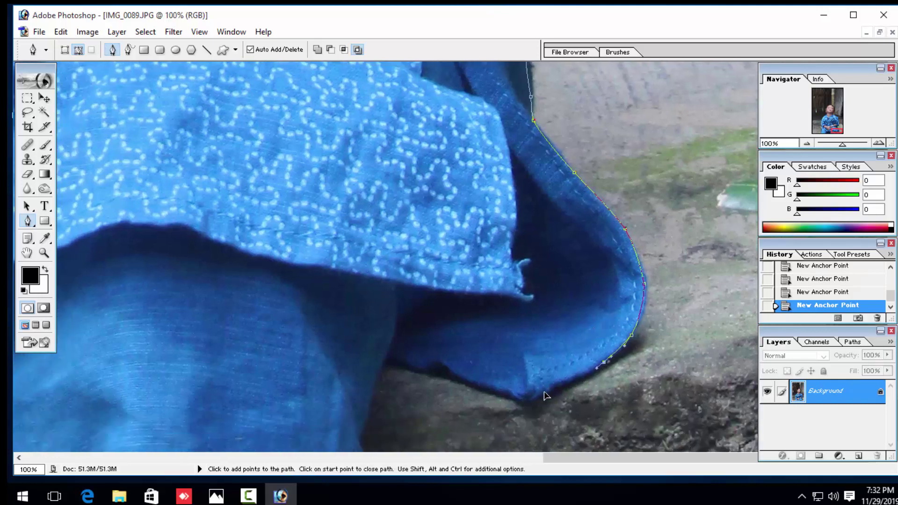
drag(528, 399, 480, 391)
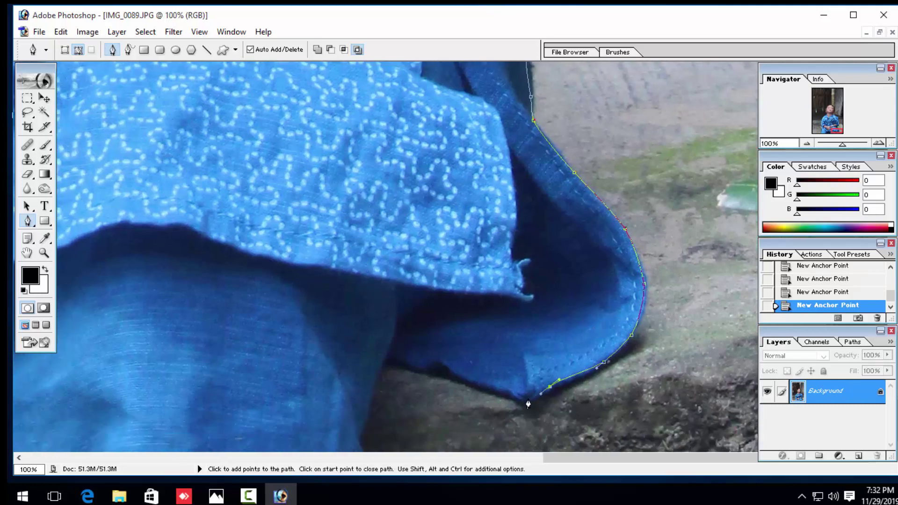
click(447, 375)
click(429, 369)
click(400, 365)
click(382, 364)
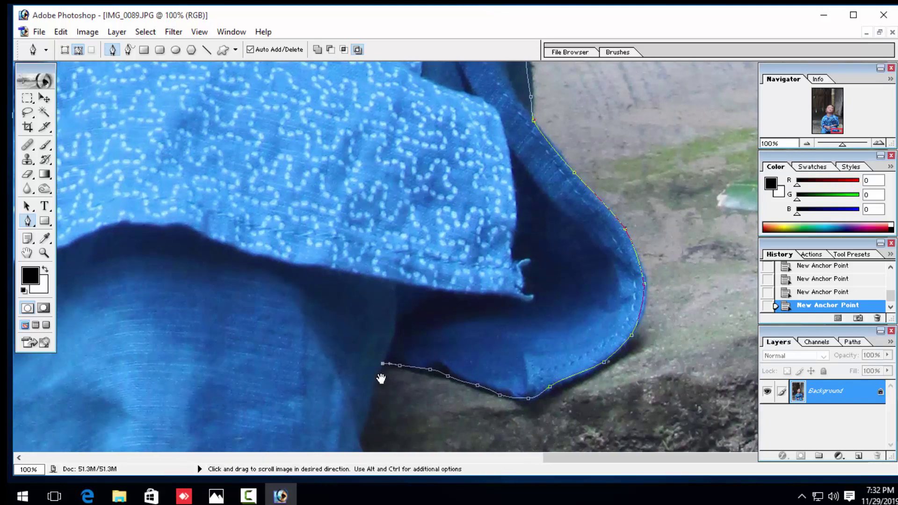
scroll(381, 374, left, 2)
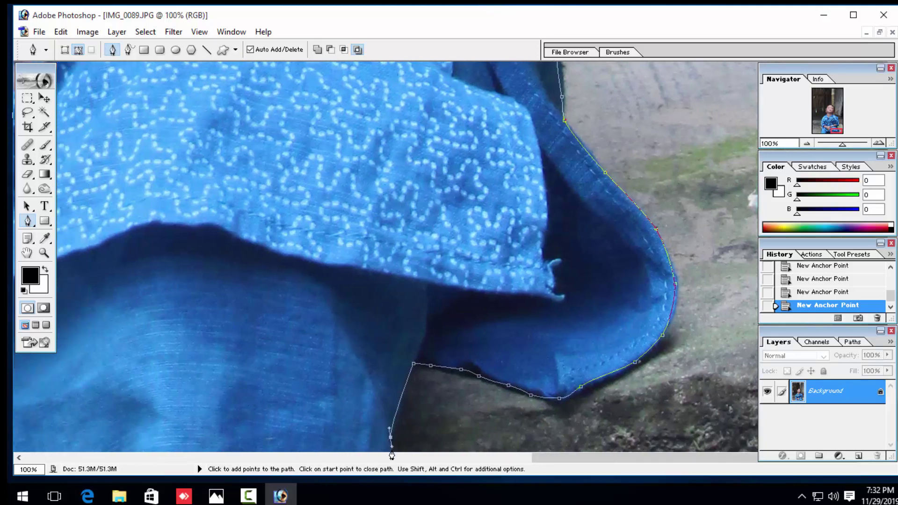
Loop the pen path around outside the photo and close it at its start anchor
key(ctrl+minus)
key(ctrl+minus)
key(ctrl+minus)
key(ctrl+minus)
key(ctrl+minus)
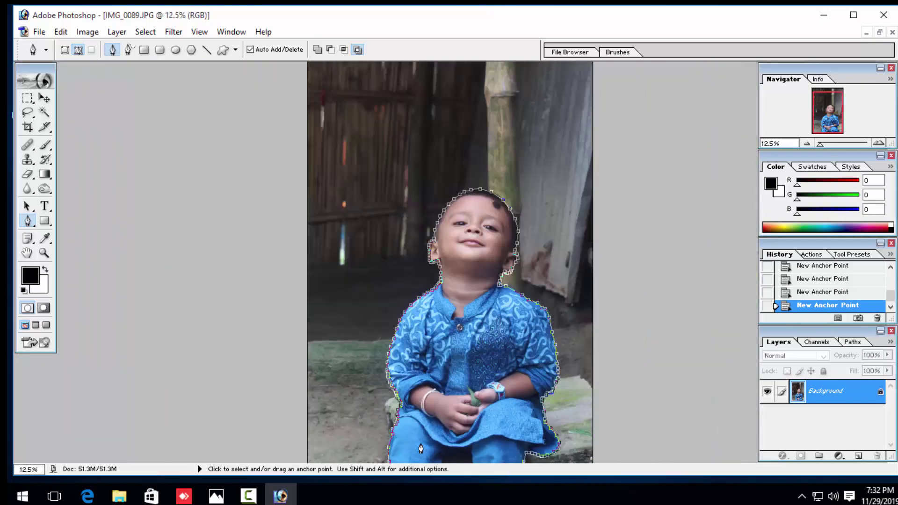
key(ctrl+minus)
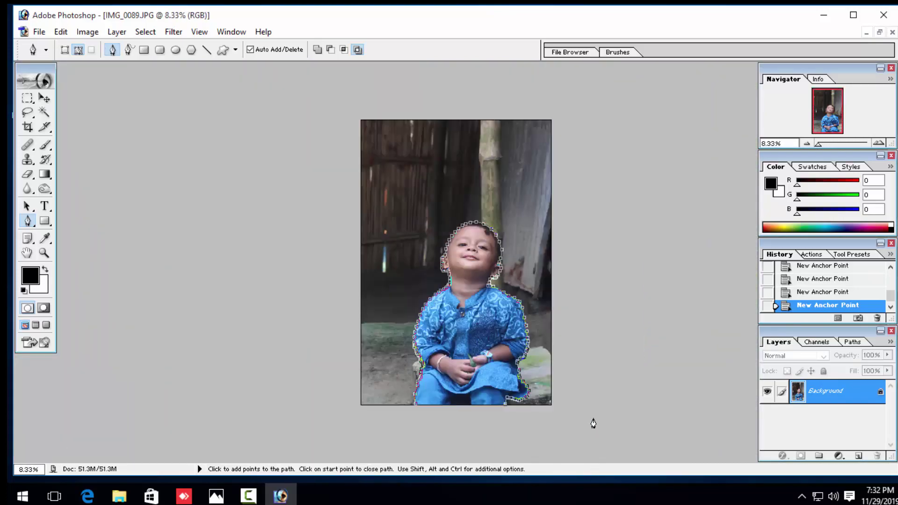
click(511, 438)
click(607, 417)
click(676, 264)
click(650, 109)
click(575, 84)
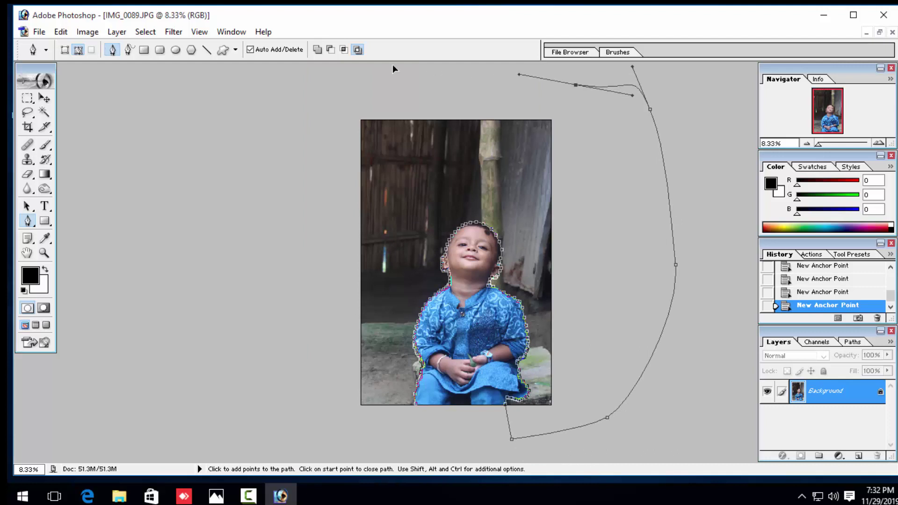
click(455, 66)
drag(271, 416, 388, 437)
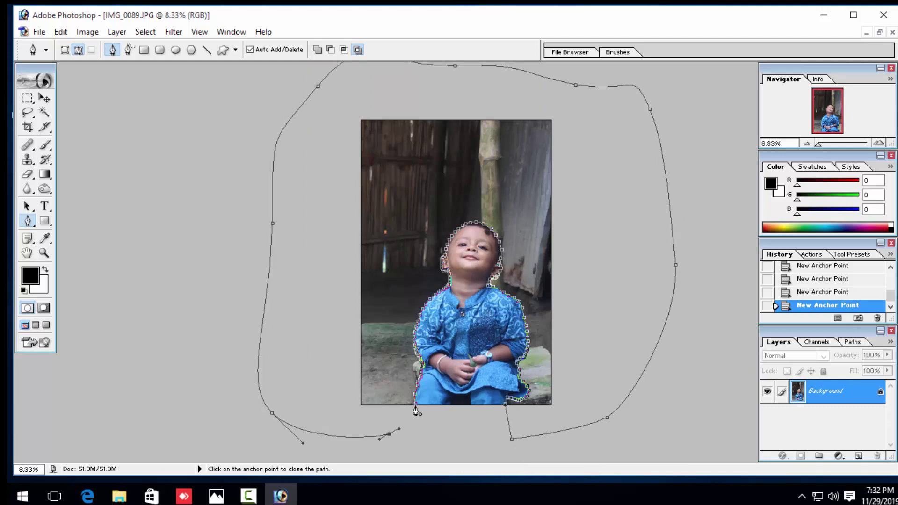
drag(415, 406, 382, 433)
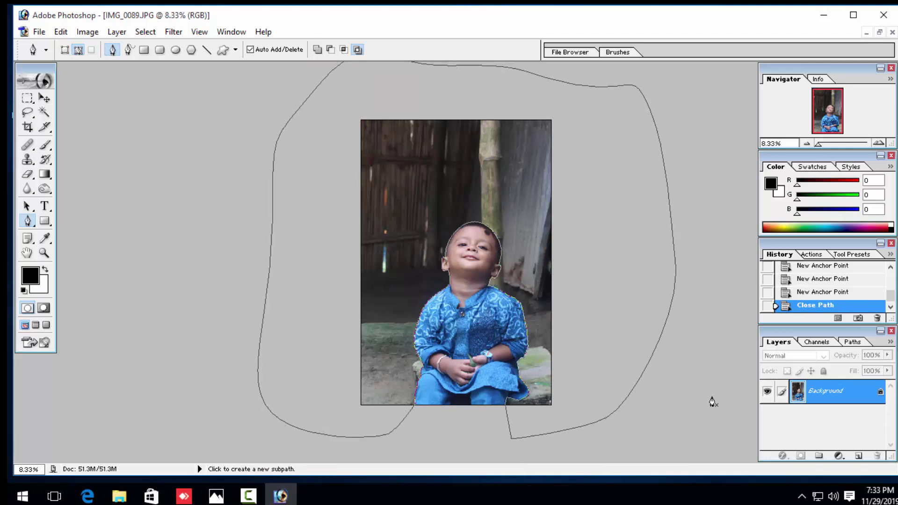
Convert Background to Layer 0, load the path as a selection, delete the surroundings and deselect
double_click(816, 399)
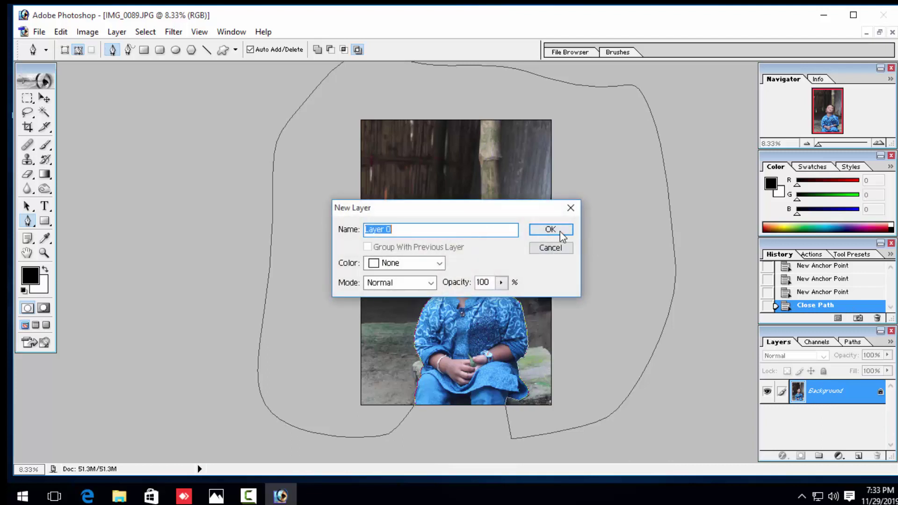
click(560, 232)
key(ctrl+Return)
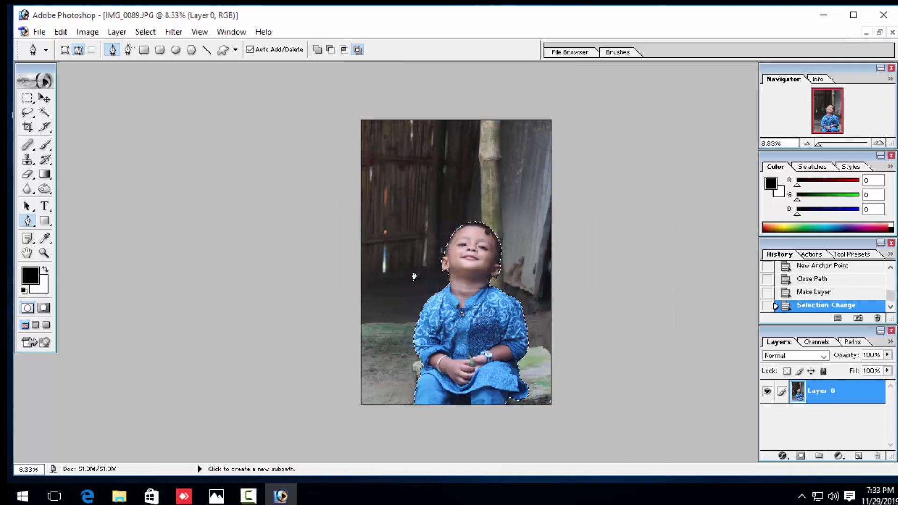
key(Delete)
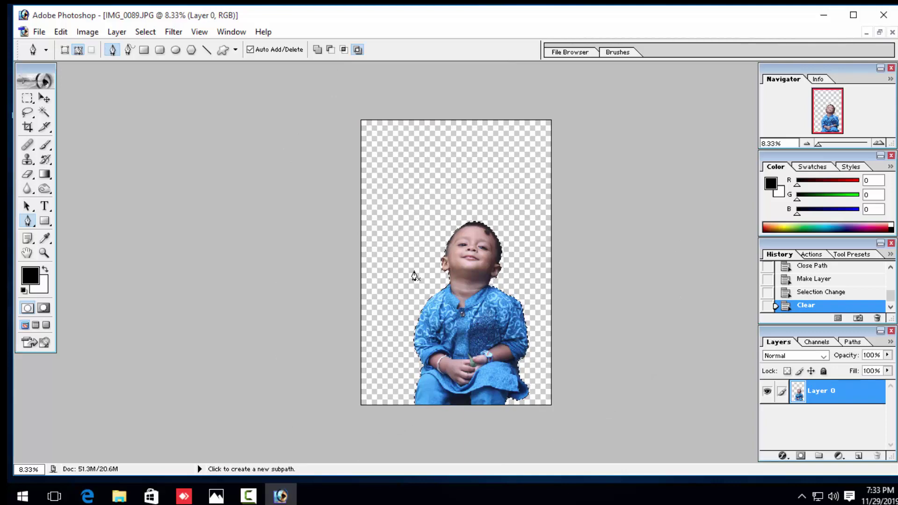
key(ctrl+d)
key(ctrl+plus)
key(ctrl+plus)
key(ctrl+plus)
key(ctrl+plus)
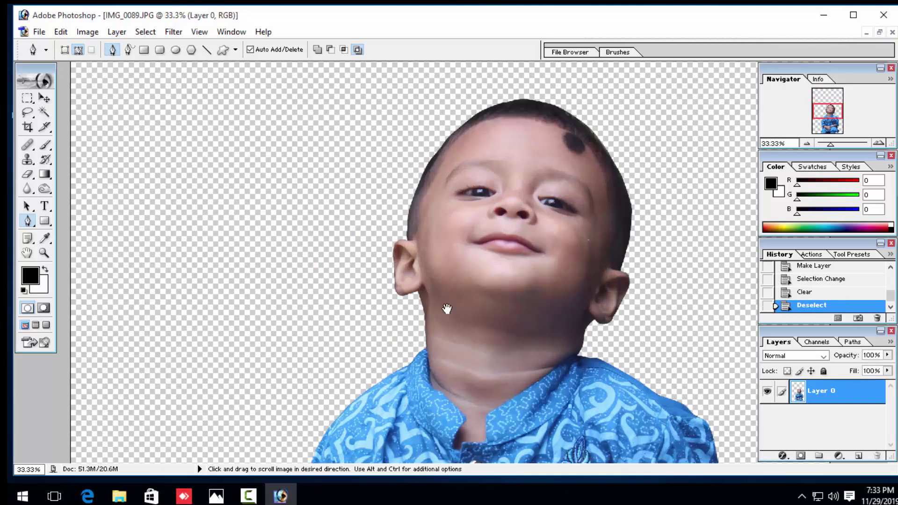
Outline the dark patch between the child's legs with a closed pen path
drag(447, 307, 523, 106)
key(ctrl+plus)
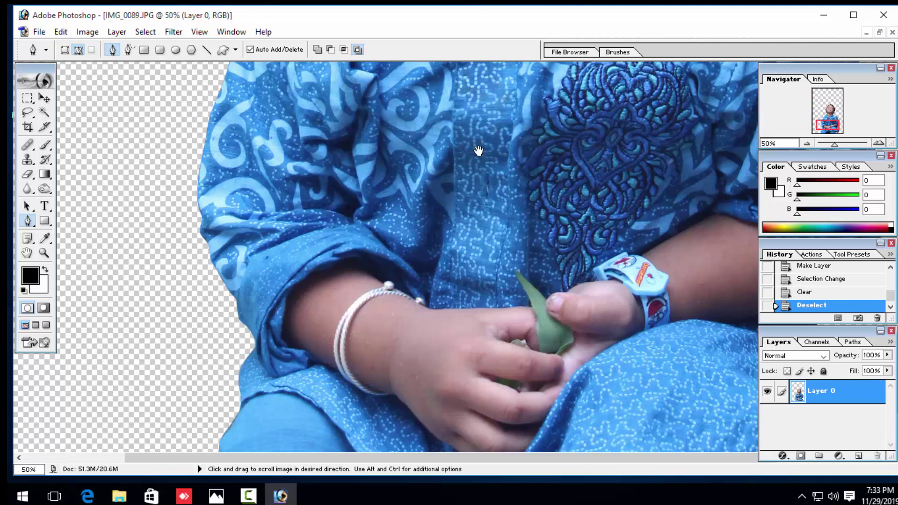
scroll(424, 373, down, 5)
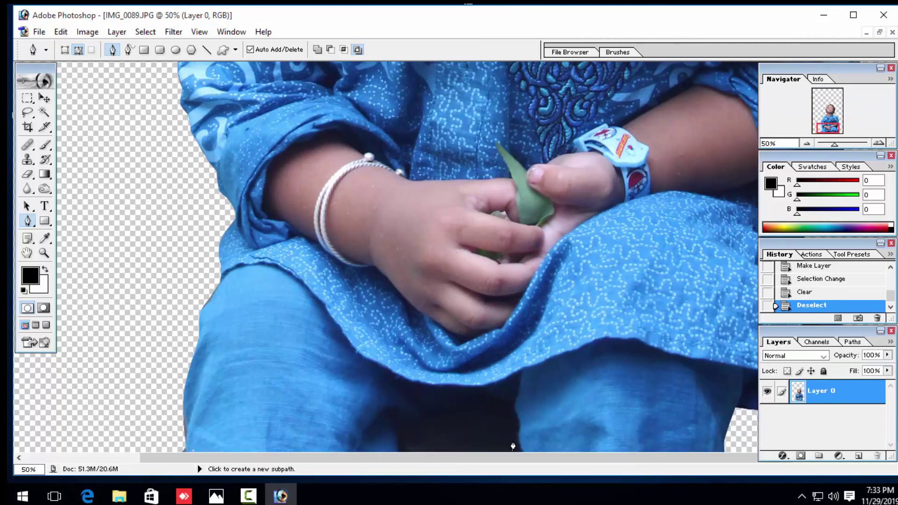
click(518, 442)
click(514, 417)
click(505, 400)
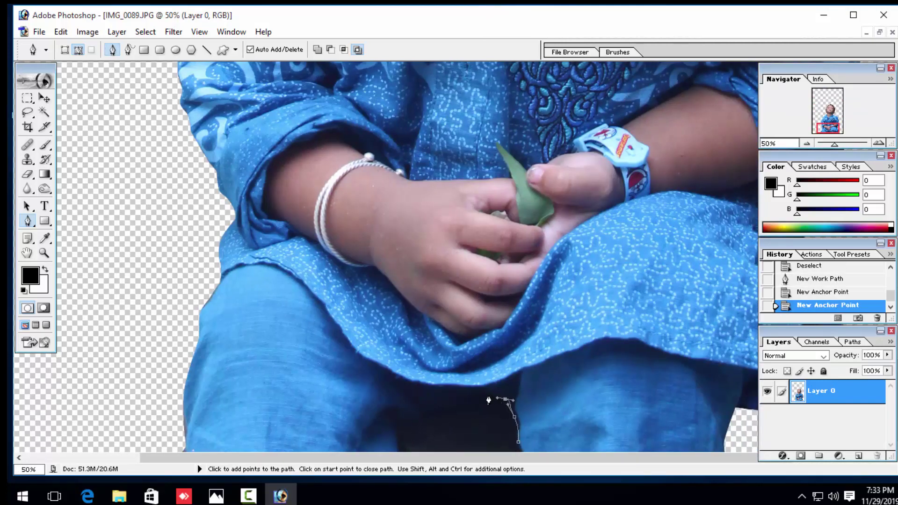
drag(487, 392, 450, 395)
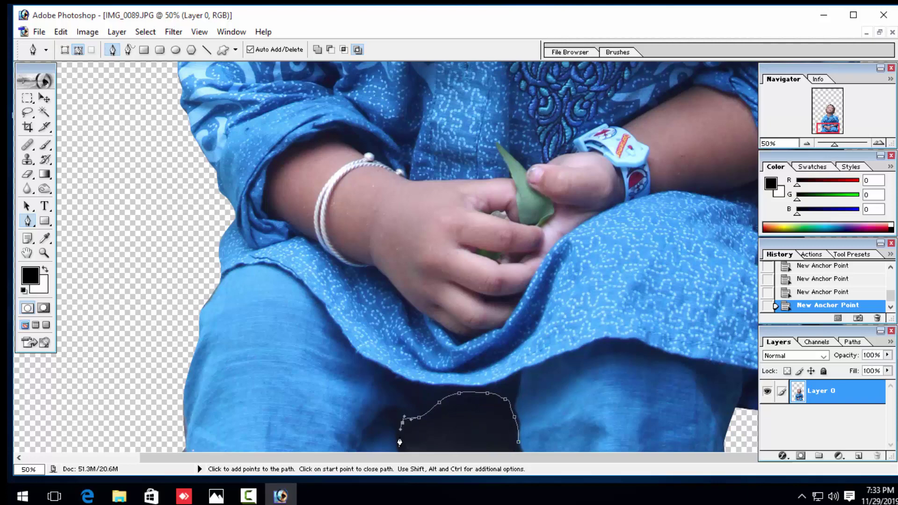
key(ctrl+minus)
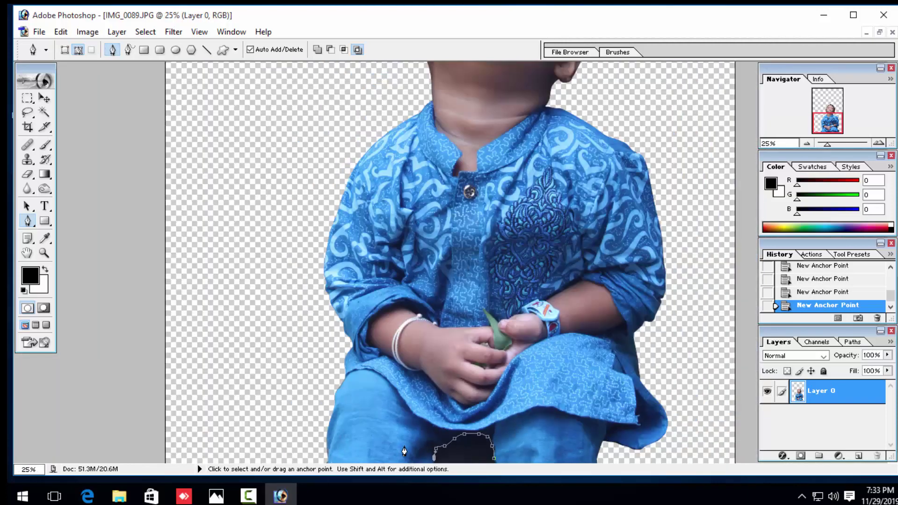
key(ctrl+minus)
key(ctrl+minus)
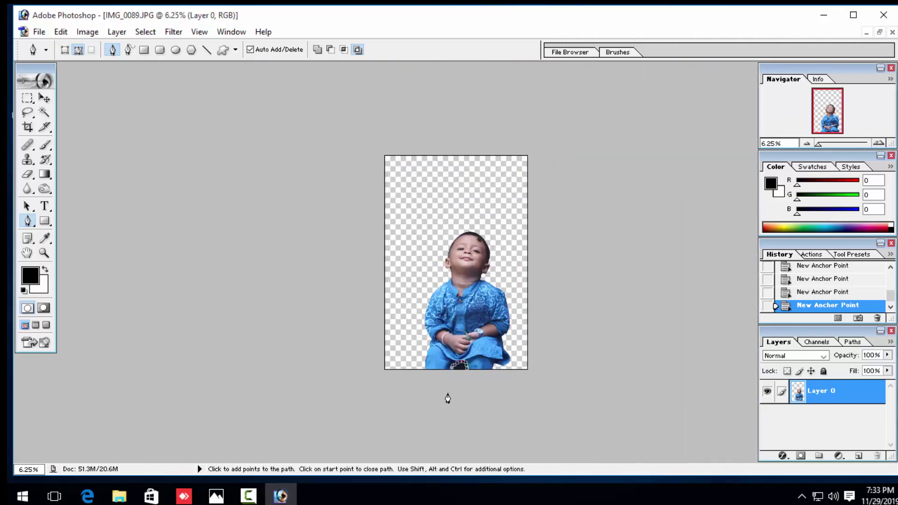
click(444, 381)
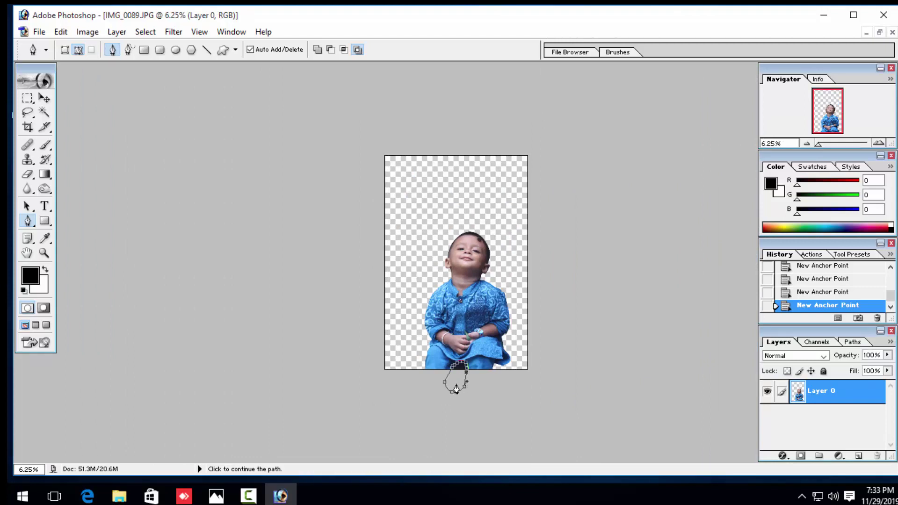
click(468, 380)
click(468, 374)
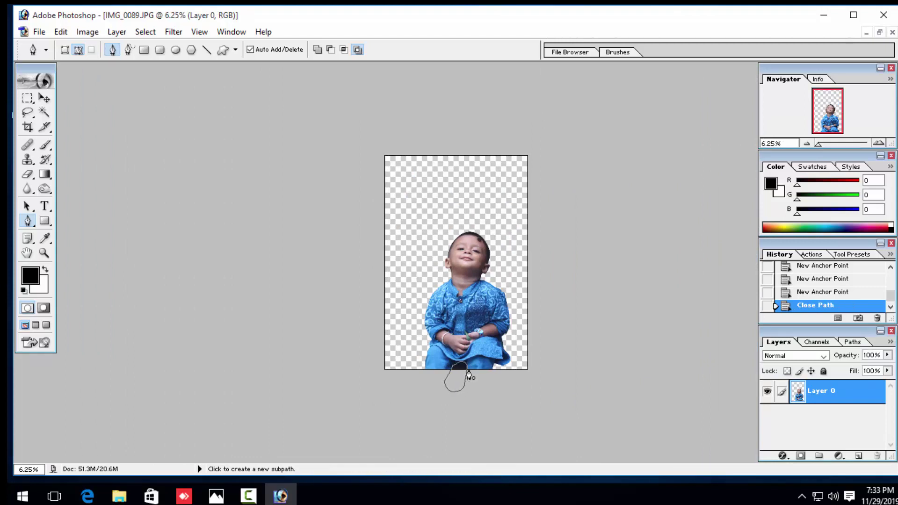
Turn the patch outline into a selection, delete it and deselect
key(ctrl+Return)
key(Delete)
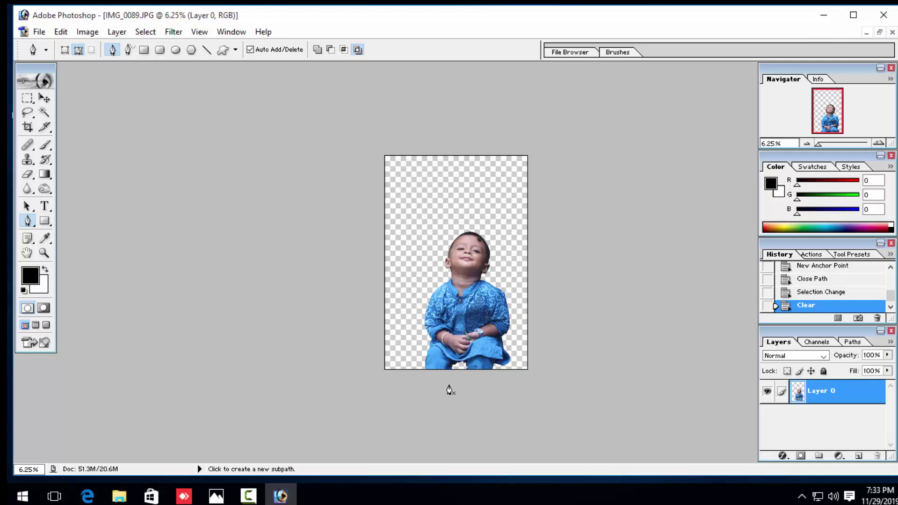
key(ctrl+d)
key(ctrl+plus)
key(ctrl+plus)
key(ctrl+plus)
key(ctrl+minus)
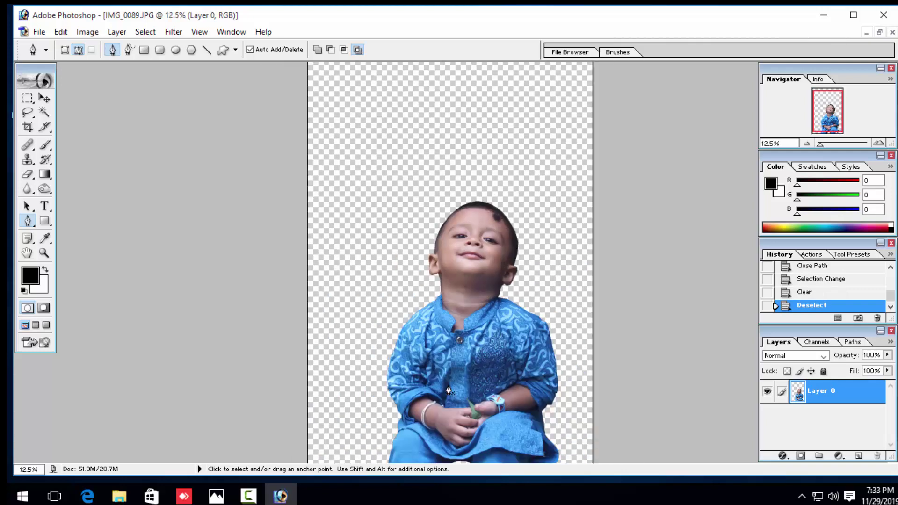
key(ctrl+plus)
key(ctrl+plus)
key(ctrl+plus)
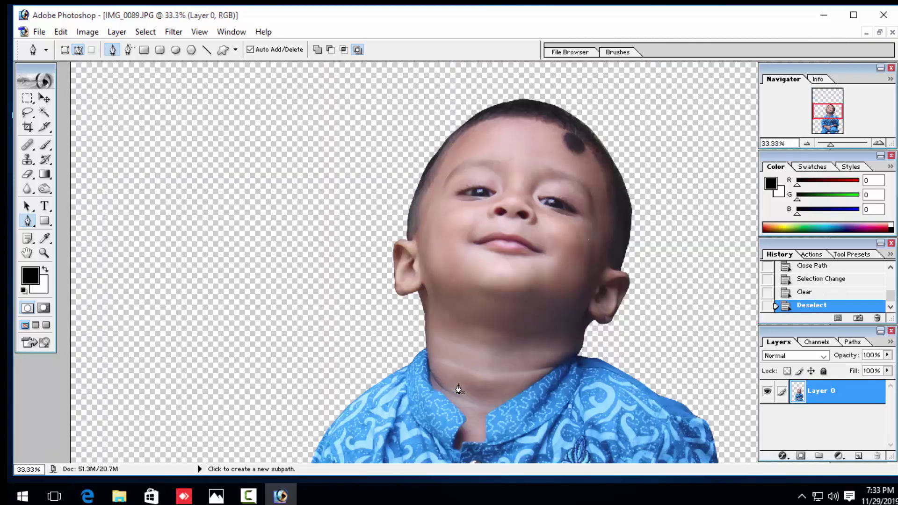
Apply the Noise Ninja noise-reduction filter to the cutout
click(173, 32)
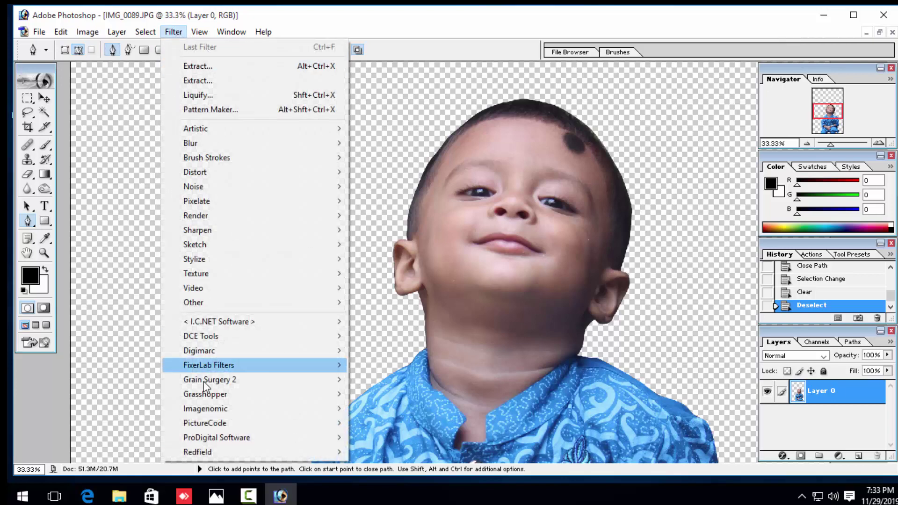
mouse_move(205, 423)
click(388, 423)
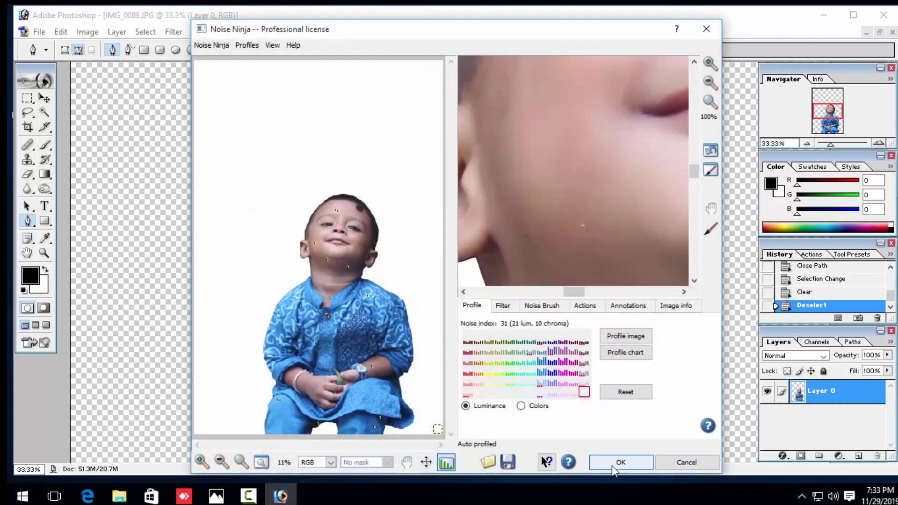
click(615, 464)
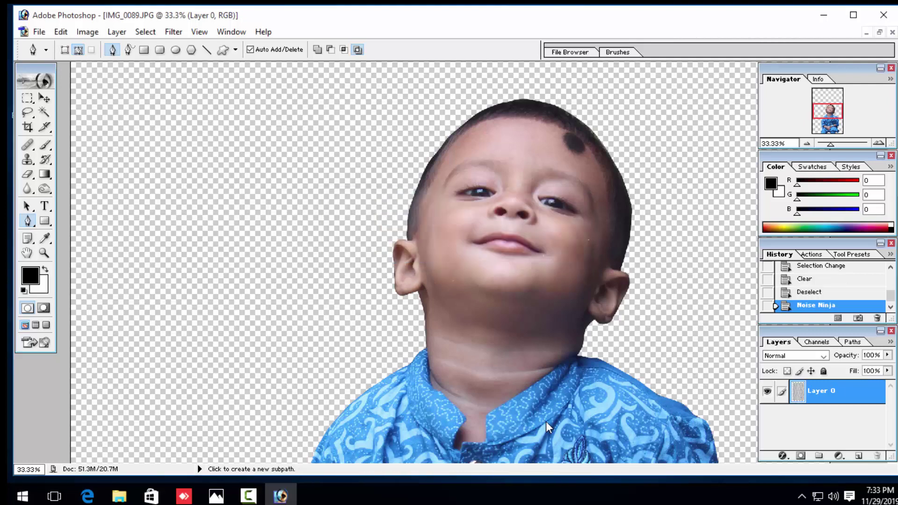
Apply Imagenomic Noiseware Professional after previewing the child's eye and nose
click(173, 31)
mouse_move(205, 408)
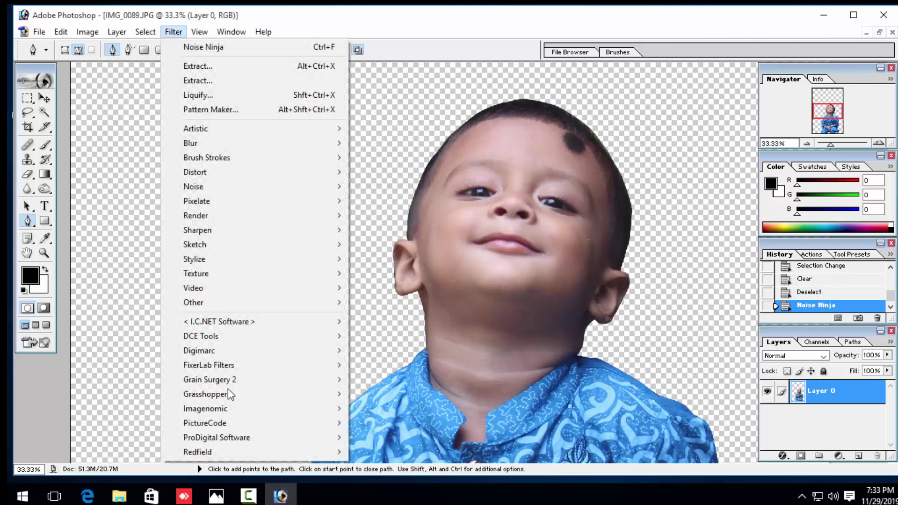
click(360, 422)
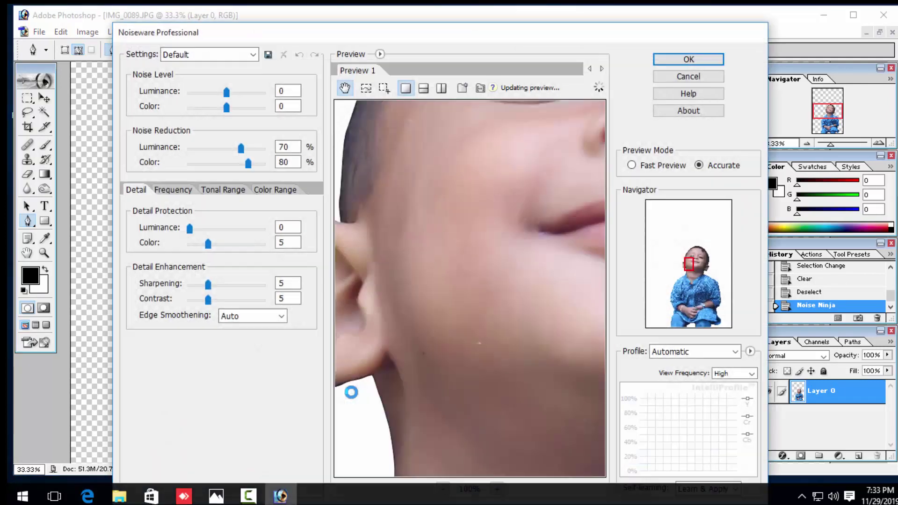
drag(525, 266, 404, 441)
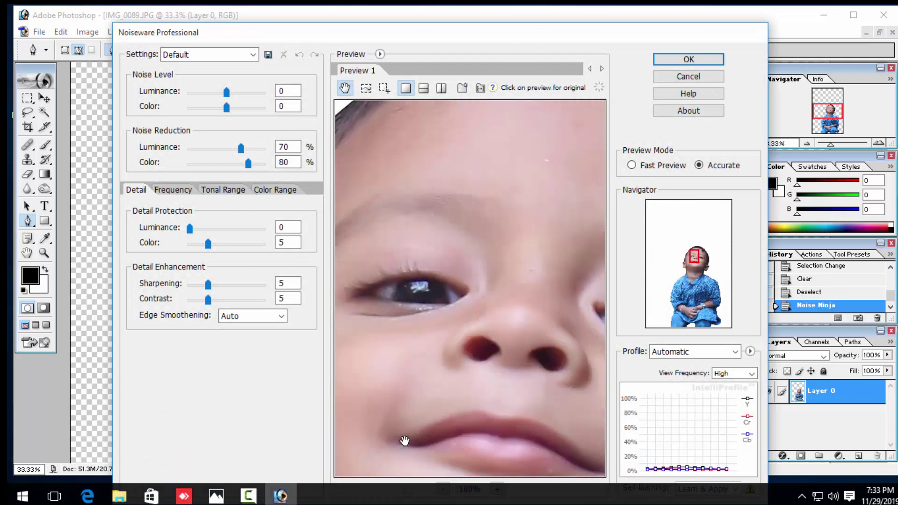
click(688, 60)
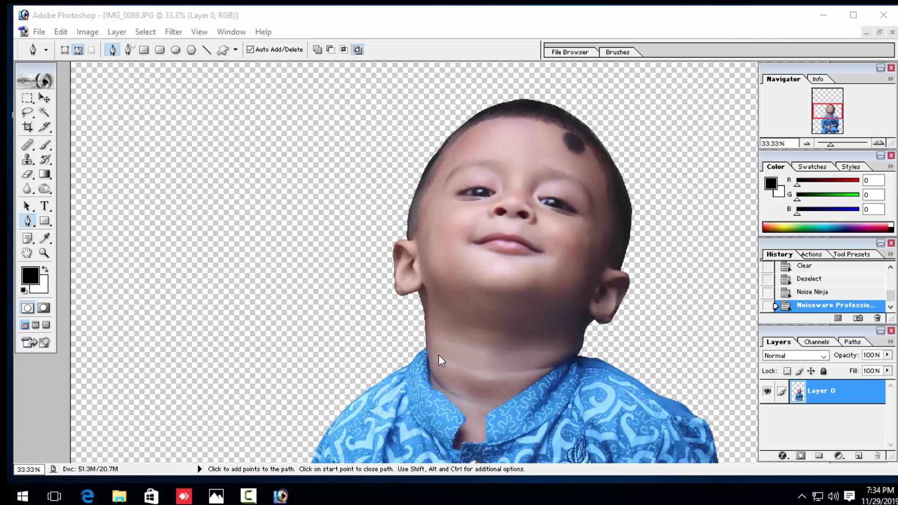
Nudge Layer 0 slightly right, then float the photo window and move it right
click(505, 285)
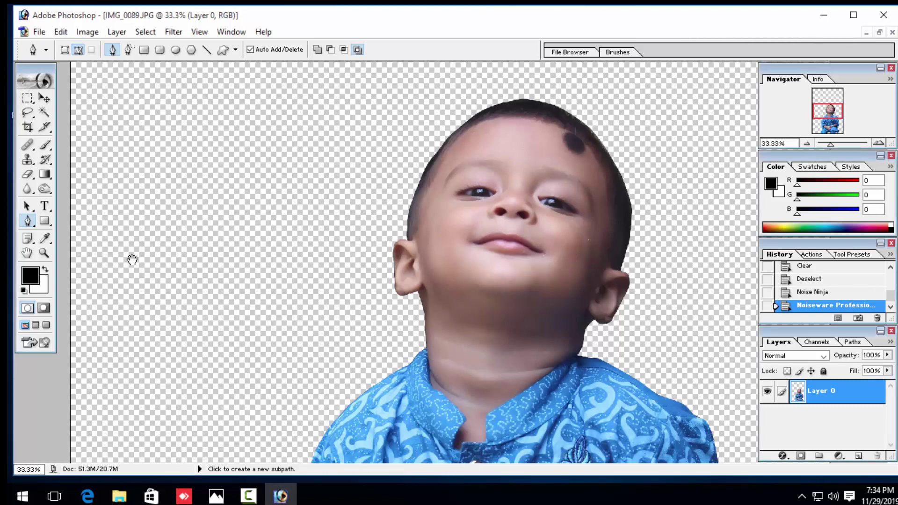
mouse_move(132, 260)
mouse_down()
mouse_move(130, 380)
mouse_move(220, 270)
mouse_up()
key(z)
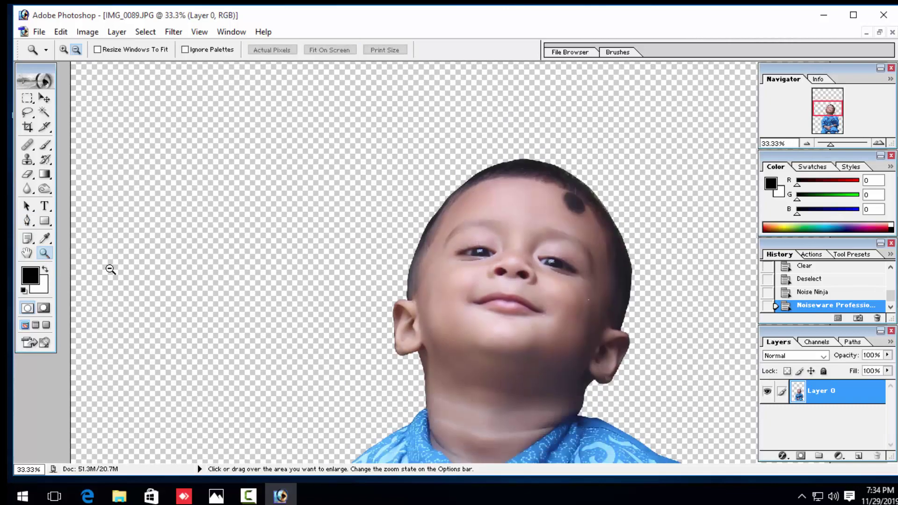
click(256, 283)
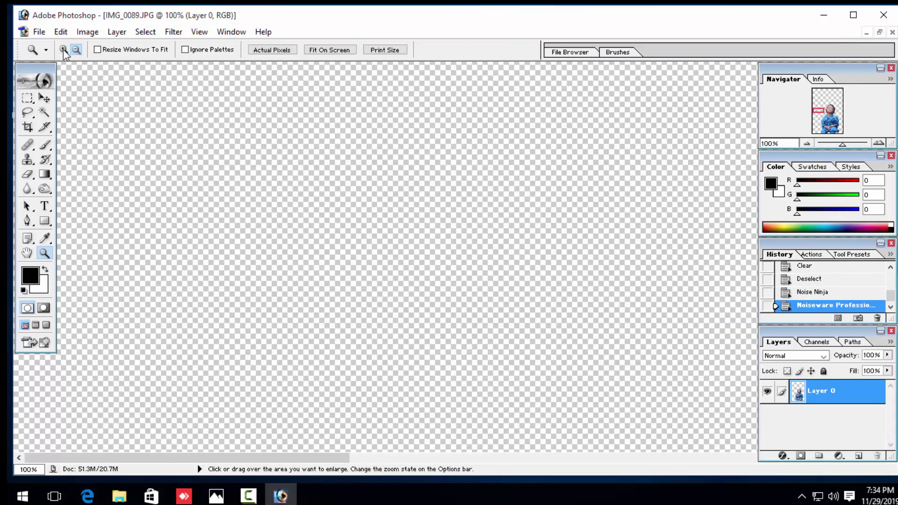
click(244, 224)
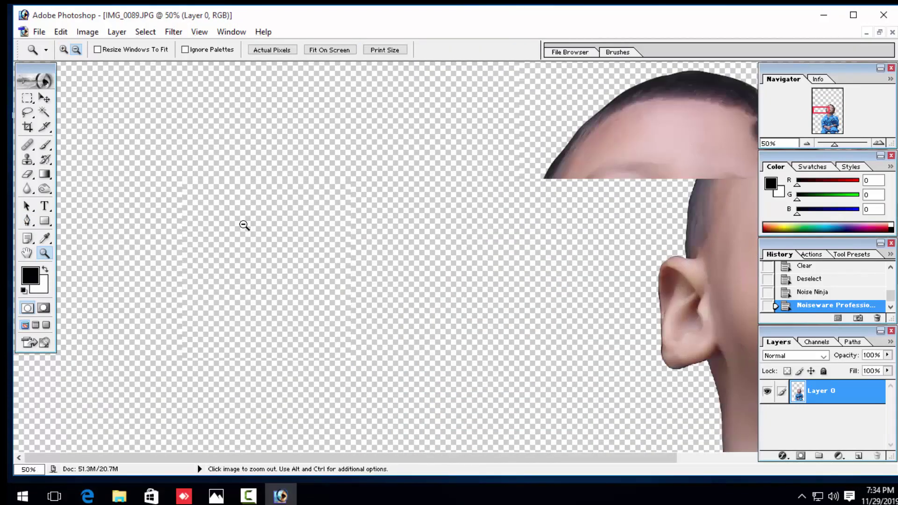
click(244, 224)
click(245, 225)
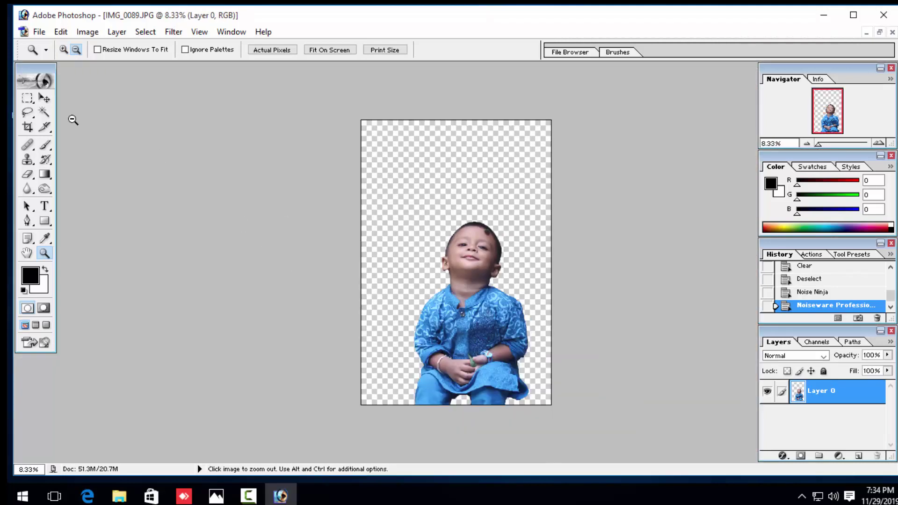
click(44, 98)
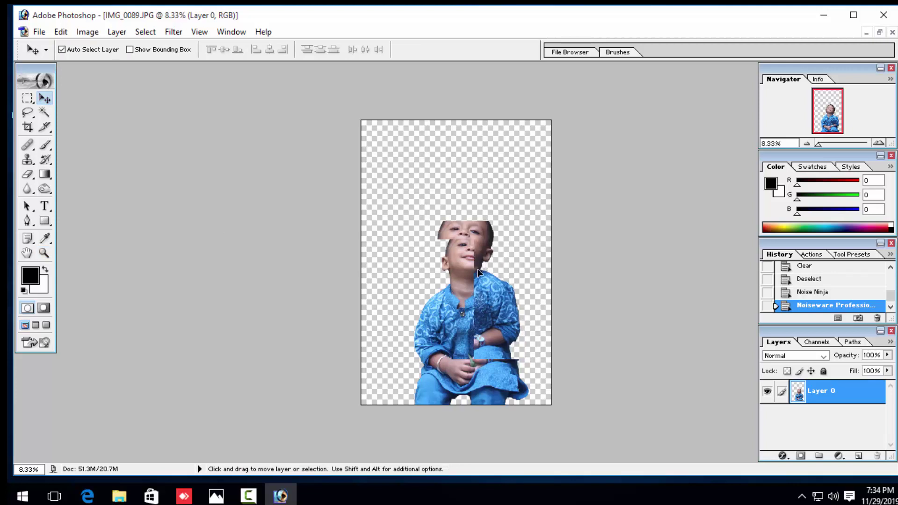
mouse_move(476, 314)
mouse_down()
mouse_move(435, 207)
mouse_move(493, 283)
mouse_move(490, 319)
mouse_up()
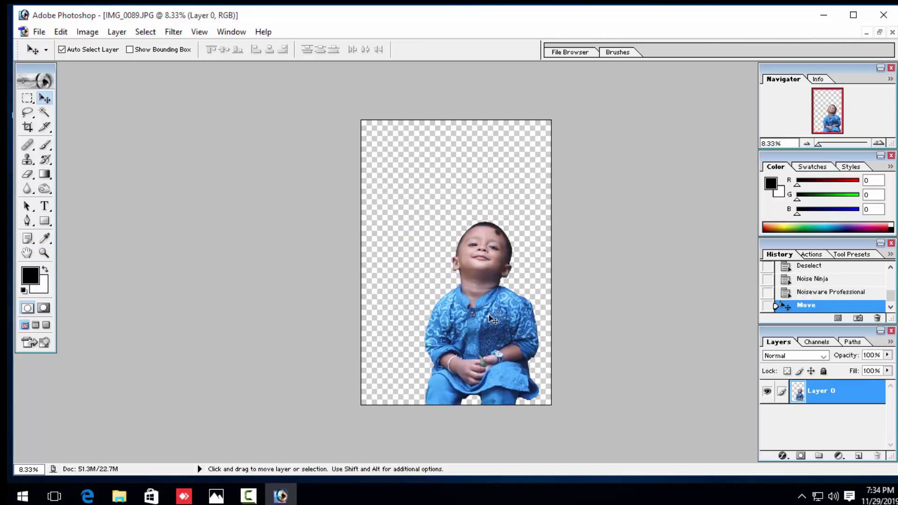
click(878, 33)
drag(235, 83, 533, 120)
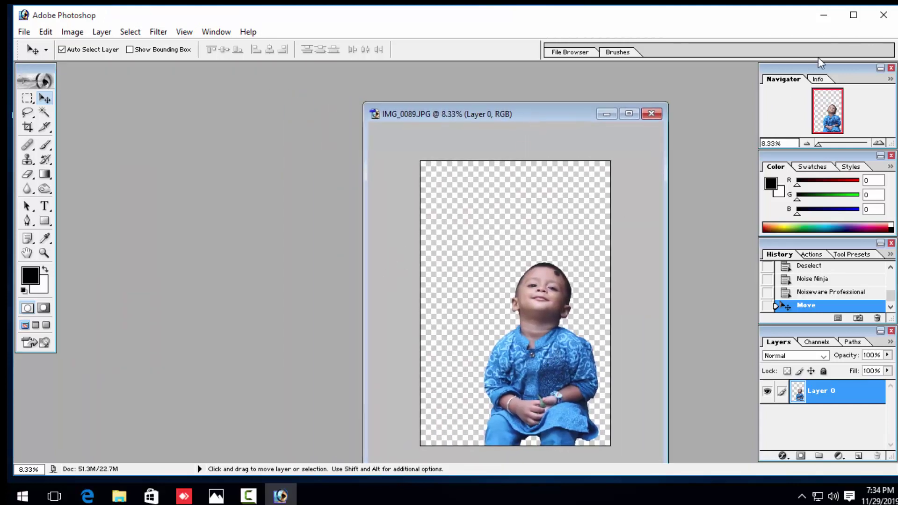
Drag the floral artwork and the 01 image file from the desktop into Photoshop
click(823, 15)
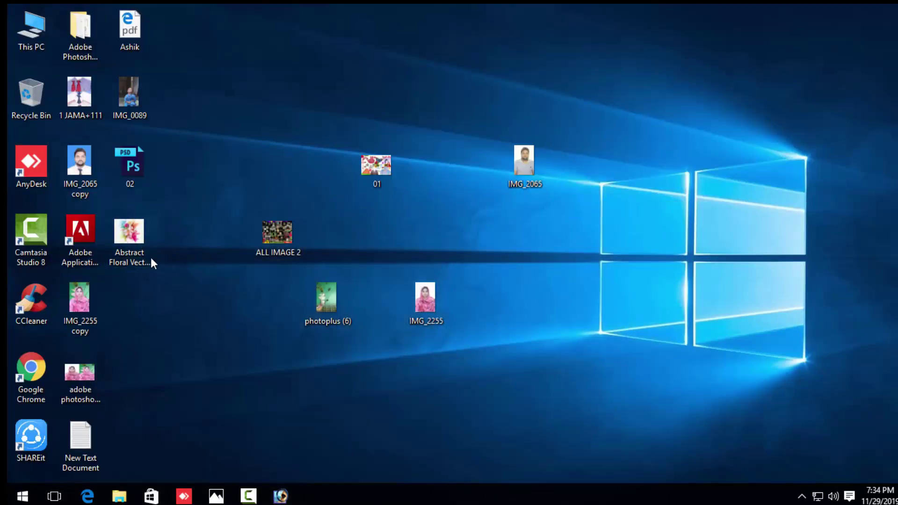
mouse_move(134, 235)
mouse_down()
mouse_move(292, 499)
mouse_move(228, 284)
mouse_up()
click(823, 16)
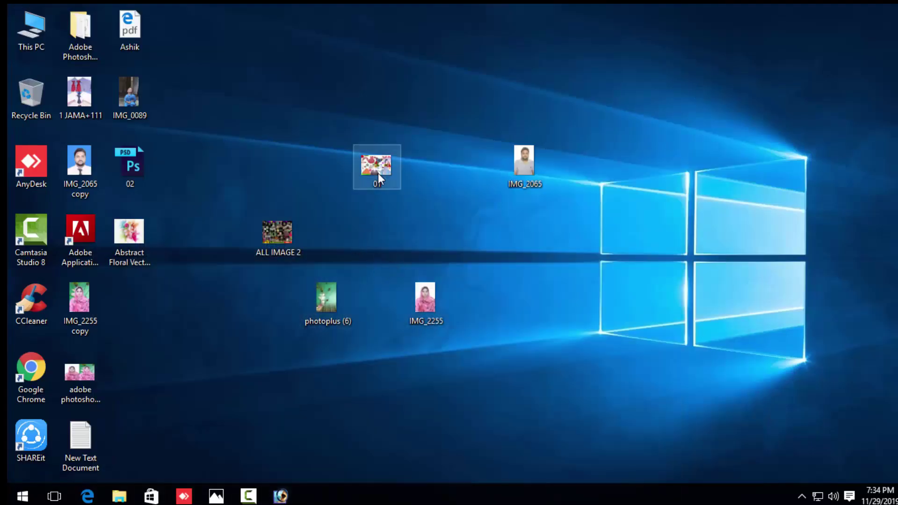
drag(378, 173, 257, 425)
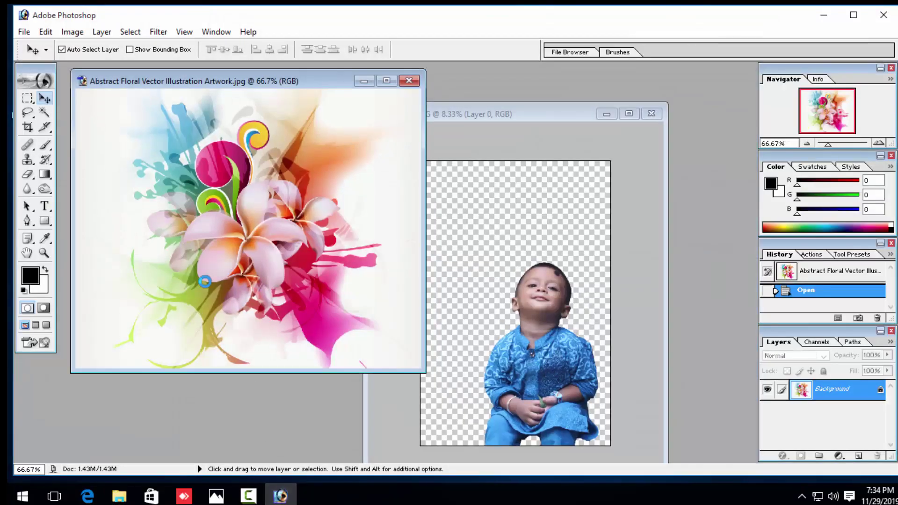
drag(287, 481, 205, 280)
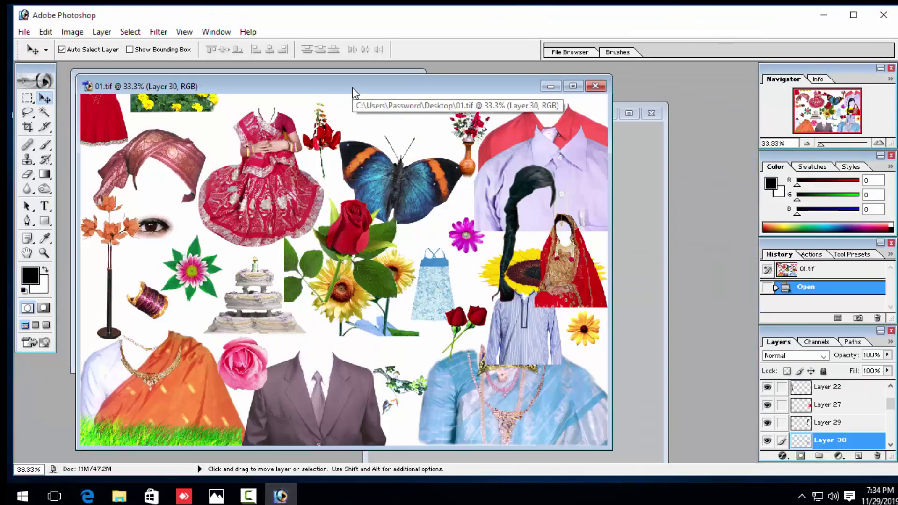
scroll(364, 340, up, 2)
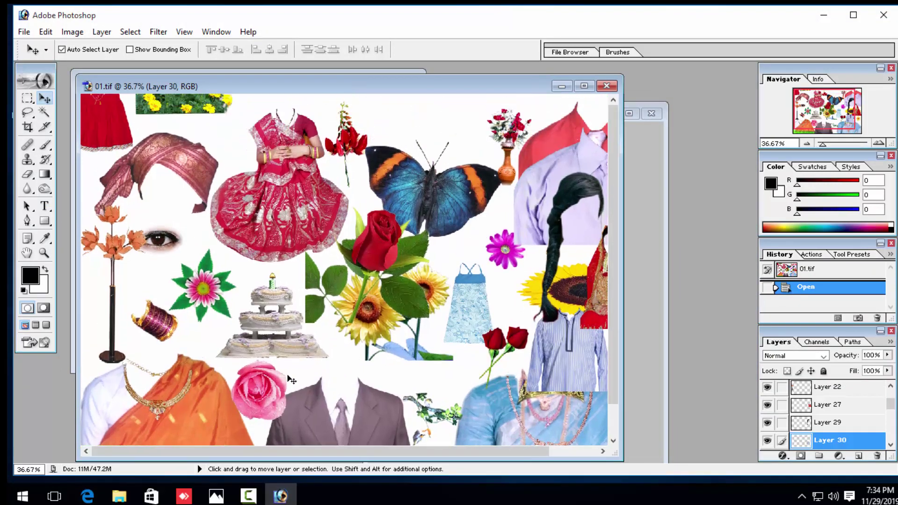
scroll(357, 331, down, 2)
scroll(357, 331, down, 1)
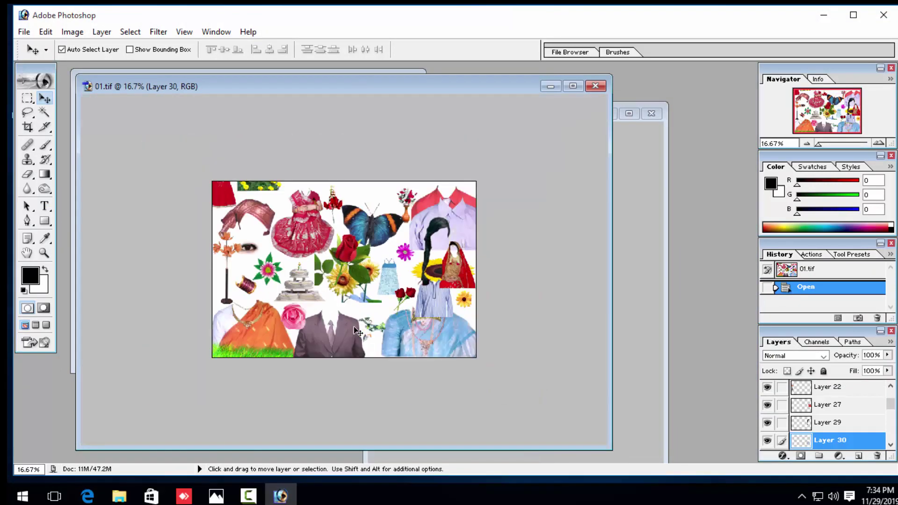
Close 01.tif and open the 02.psd cutout collection from the desktop
click(595, 85)
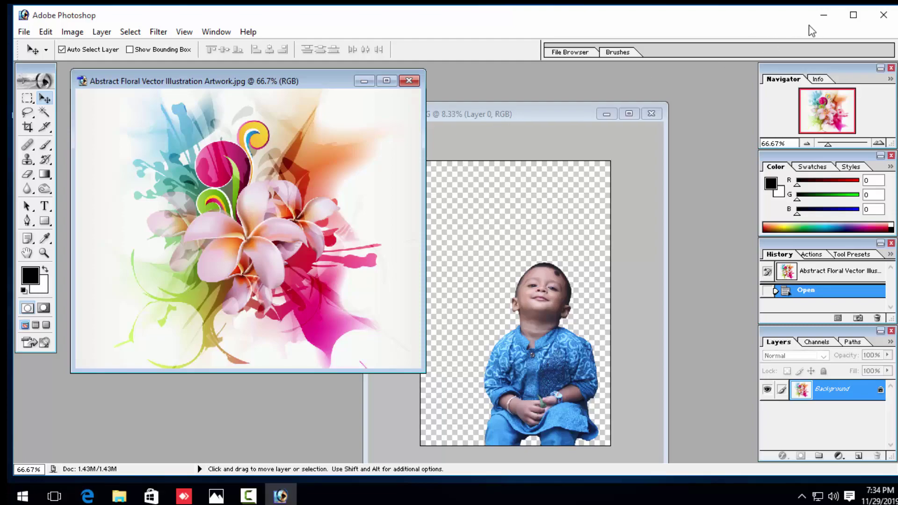
click(823, 15)
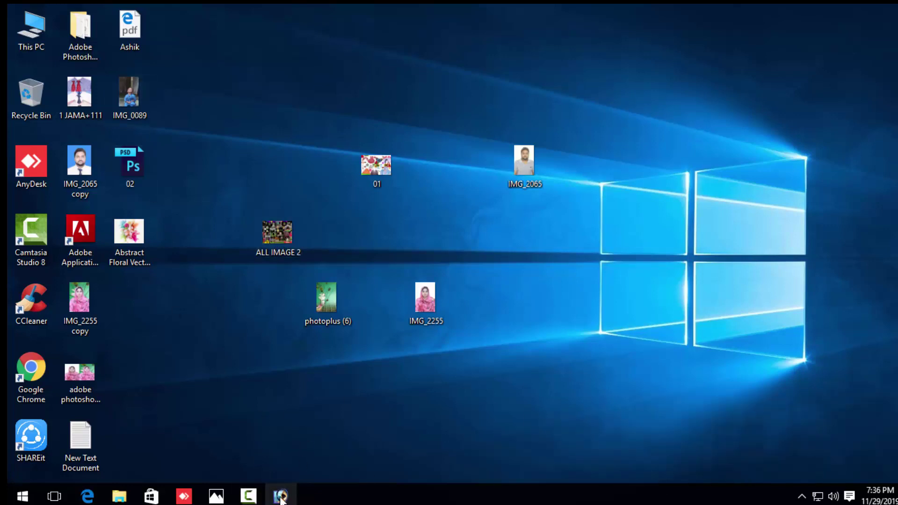
click(280, 496)
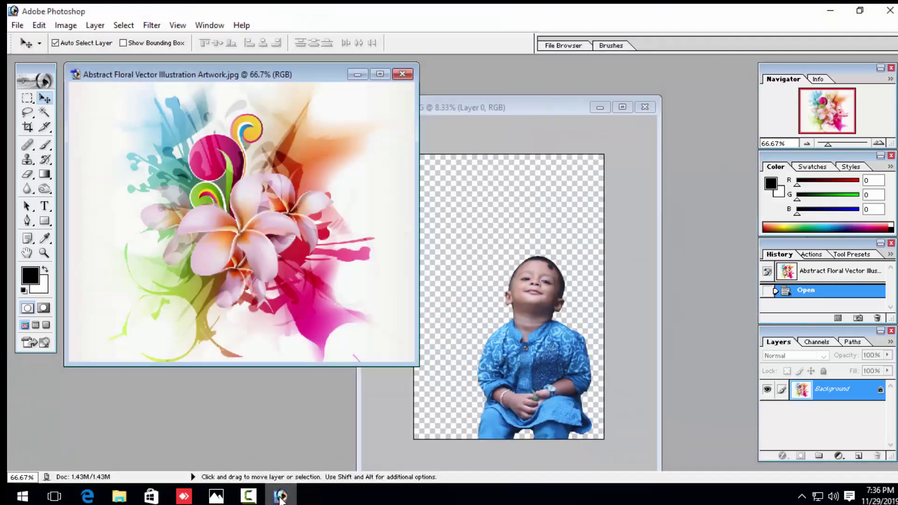
click(830, 10)
drag(129, 231, 267, 218)
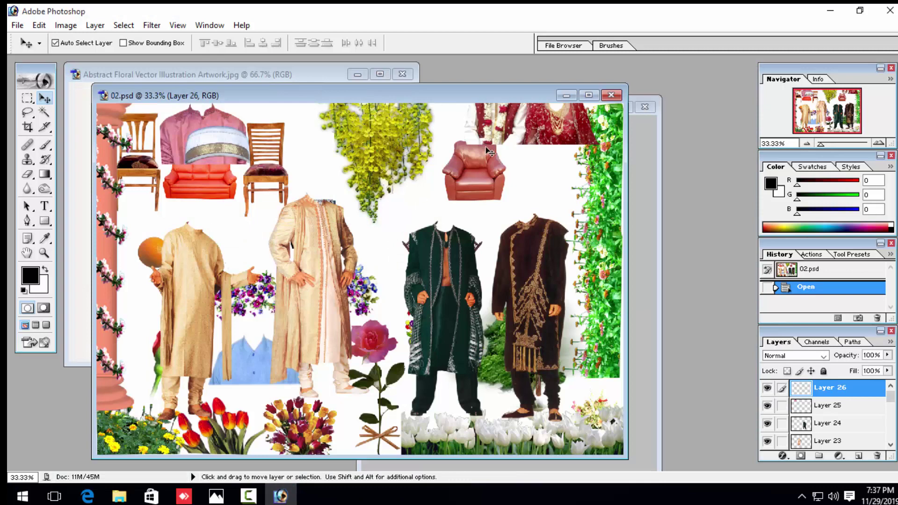
Place the 02.psd and child photo windows side by side; copy in the armchair, then undo
drag(497, 94, 298, 123)
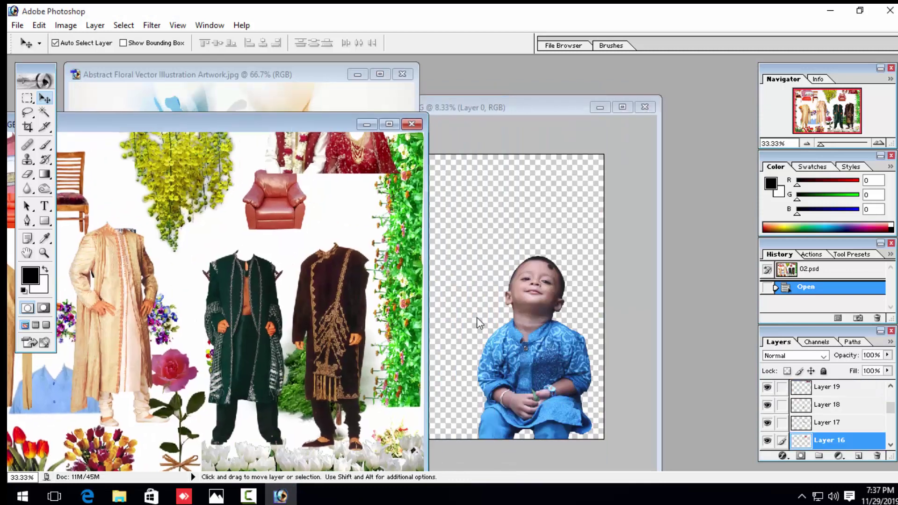
click(536, 247)
drag(551, 358, 534, 350)
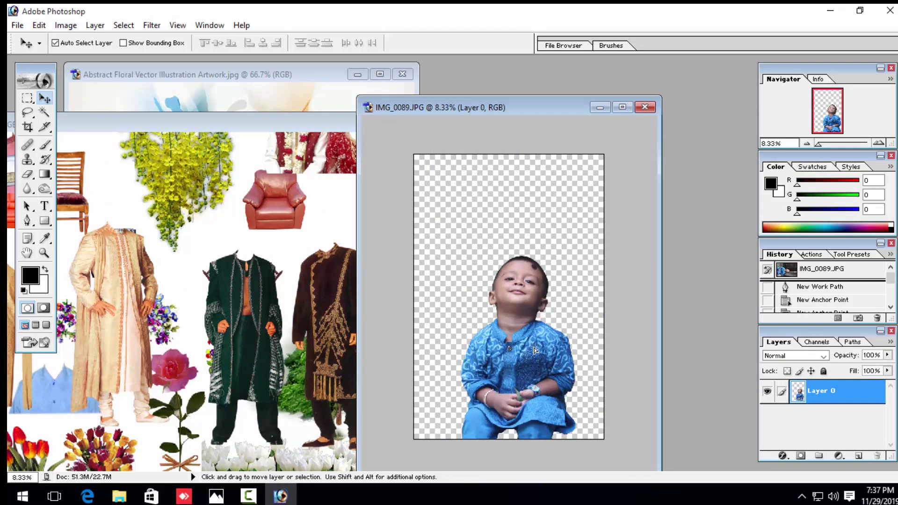
drag(415, 111, 444, 113)
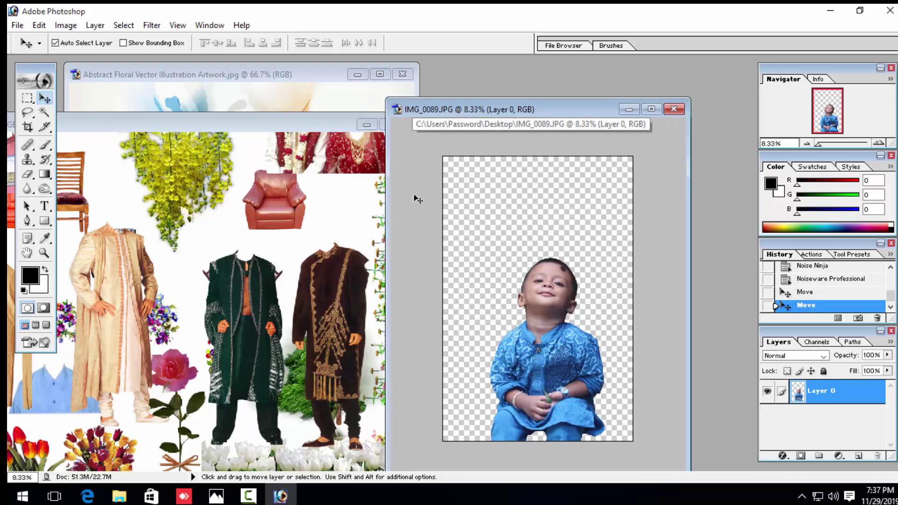
mouse_move(275, 201)
mouse_down()
mouse_move(487, 264)
mouse_move(489, 274)
mouse_up()
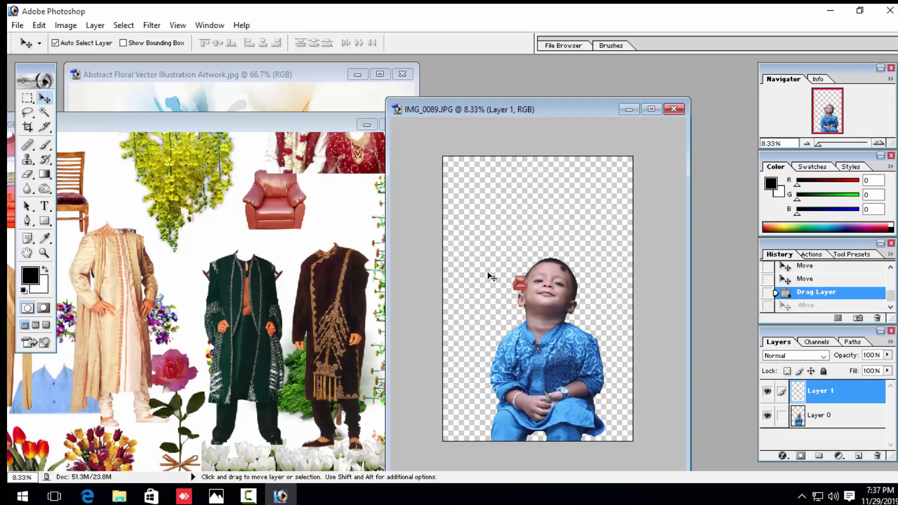
key(ctrl+alt+z)
key(ctrl+alt+z)
Check the Crop tool's size presets and bring the child photo back to the front
key(c)
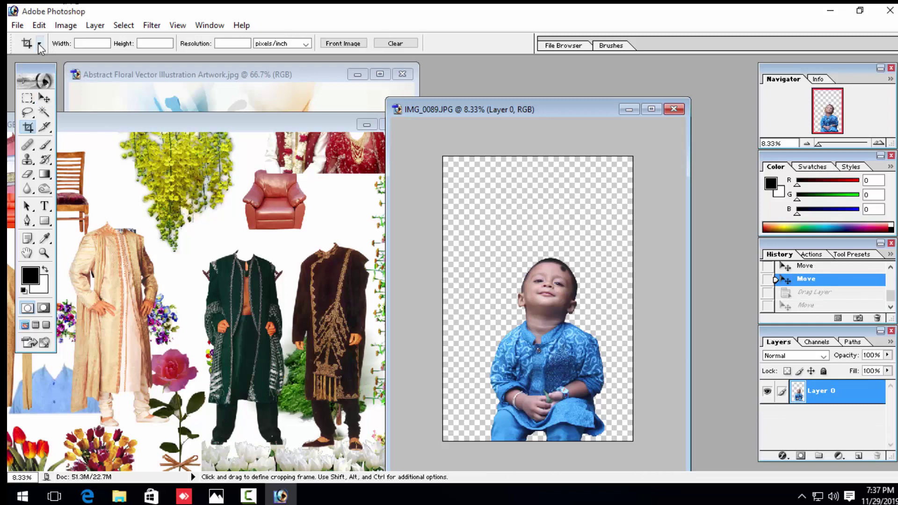
click(40, 44)
click(91, 44)
click(44, 98)
click(290, 207)
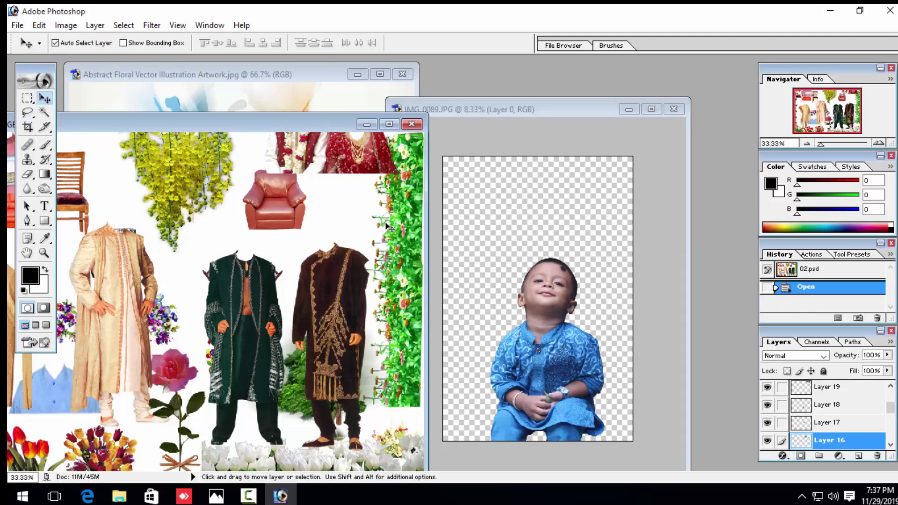
click(511, 265)
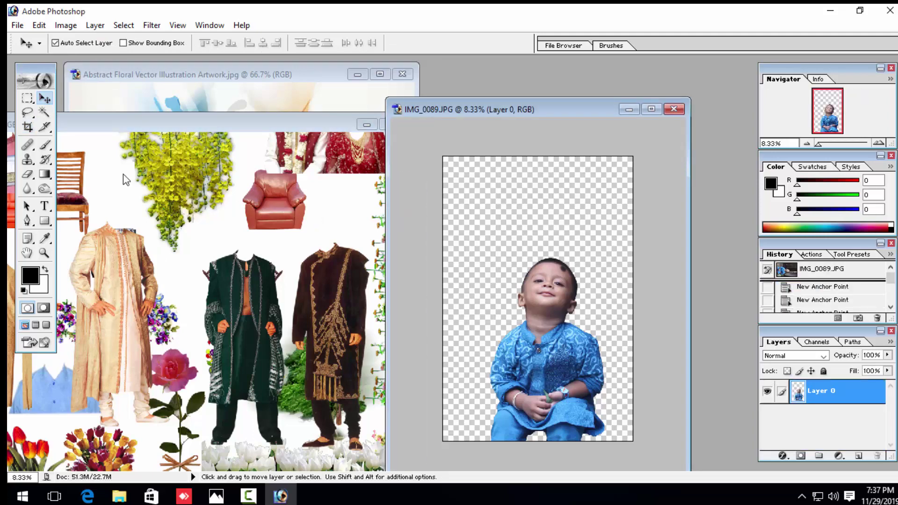
Crop the child photo to a fixed 3.5×5 inch, 300-resolution frame around the seated child
click(28, 126)
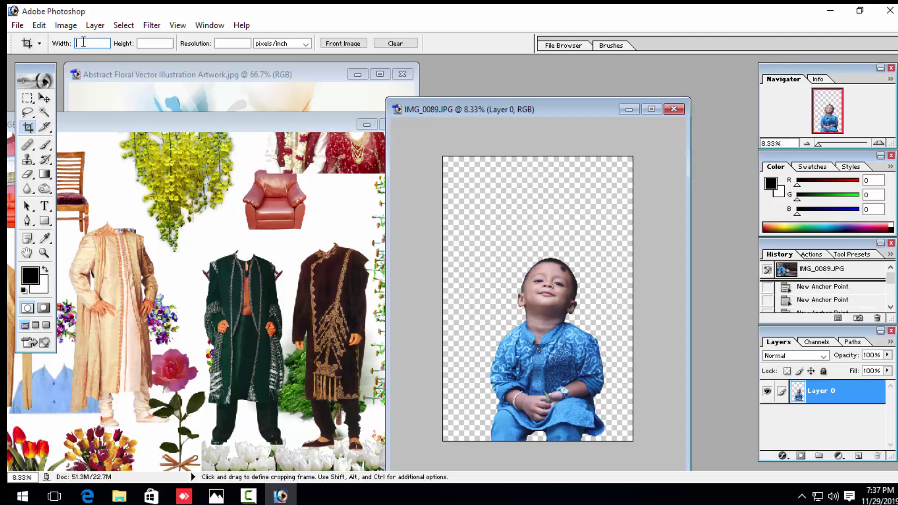
text(3.5)
drag(443, 189, 619, 440)
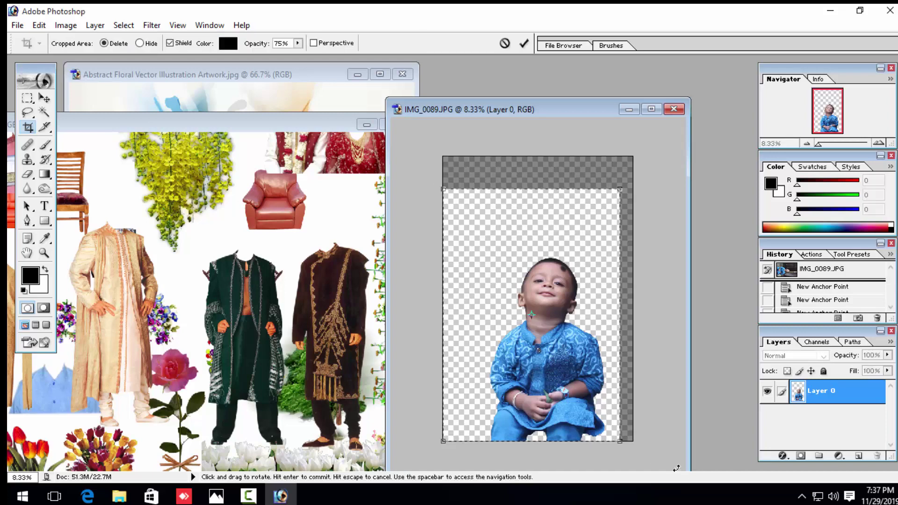
key(Return)
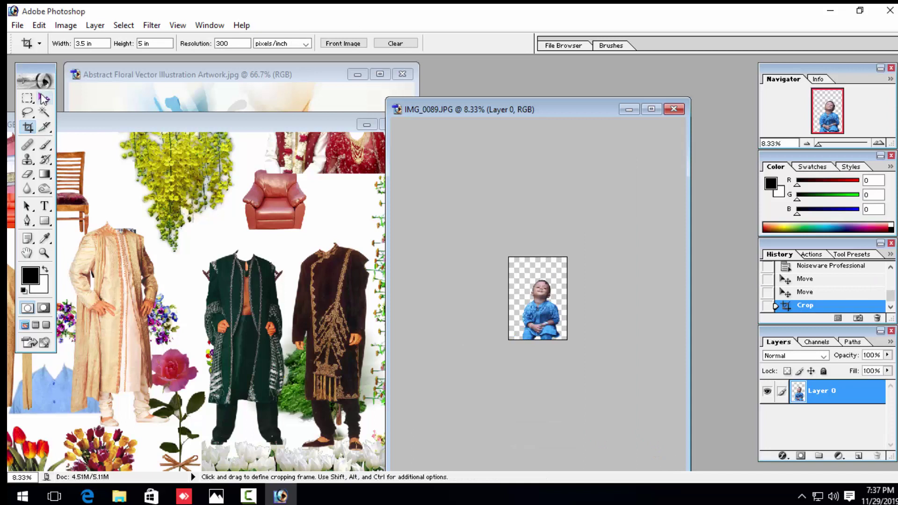
click(44, 98)
Bring the orange armchair into the child photo and enlarge it to about 246%
mouse_move(275, 201)
mouse_down()
mouse_move(562, 279)
mouse_move(548, 283)
mouse_up()
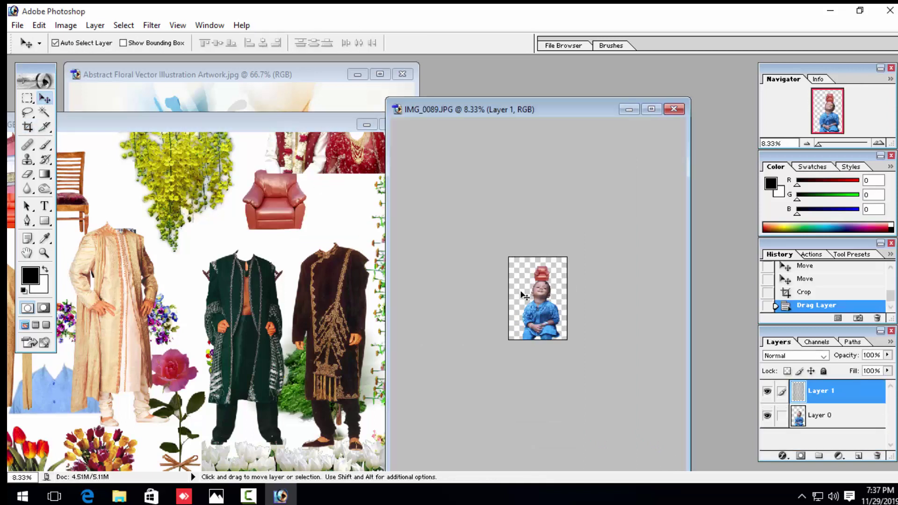
click(651, 109)
key(ctrl+plus)
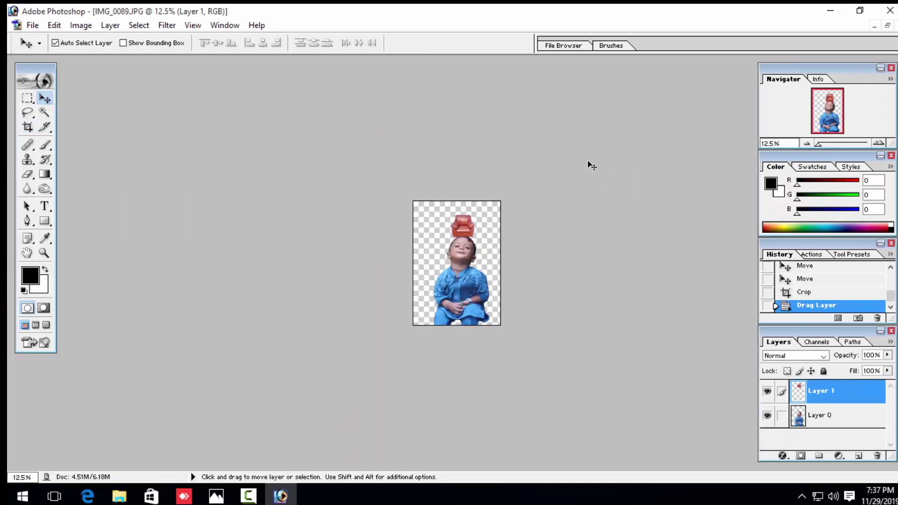
key(ctrl+plus)
key(ctrl+plus)
key(ctrl+plus)
drag(494, 173, 458, 164)
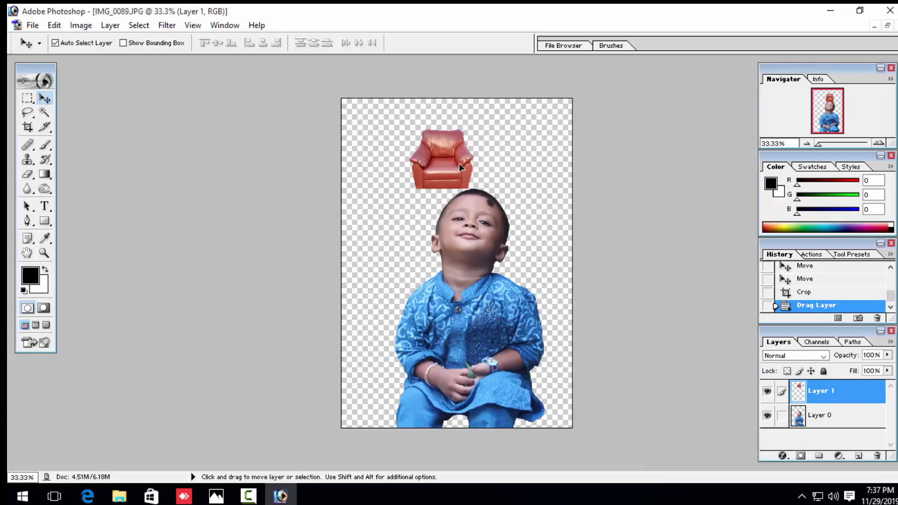
key(ctrl+t)
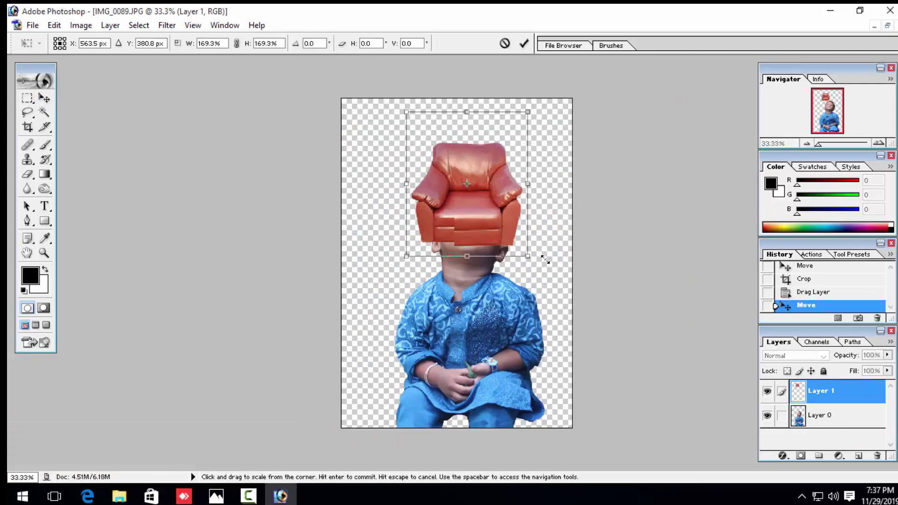
drag(474, 193, 573, 313)
key(Return)
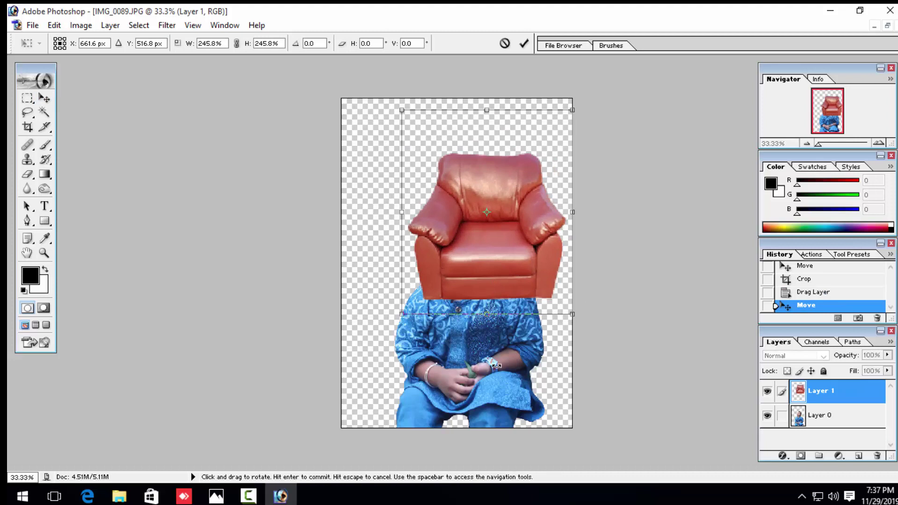
Put the child's layer above the armchair, then enlarge the armchair to span the canvas width
click(519, 343)
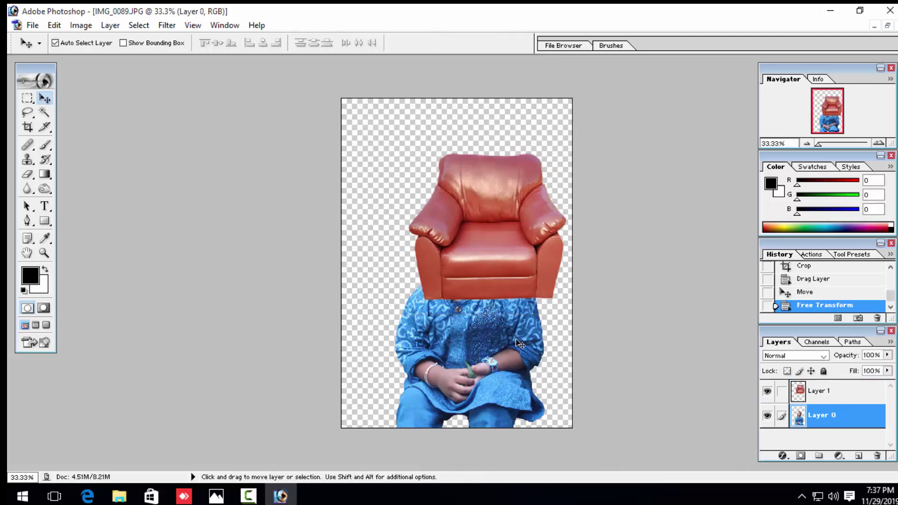
key(ctrl+bracketright)
drag(527, 245, 500, 364)
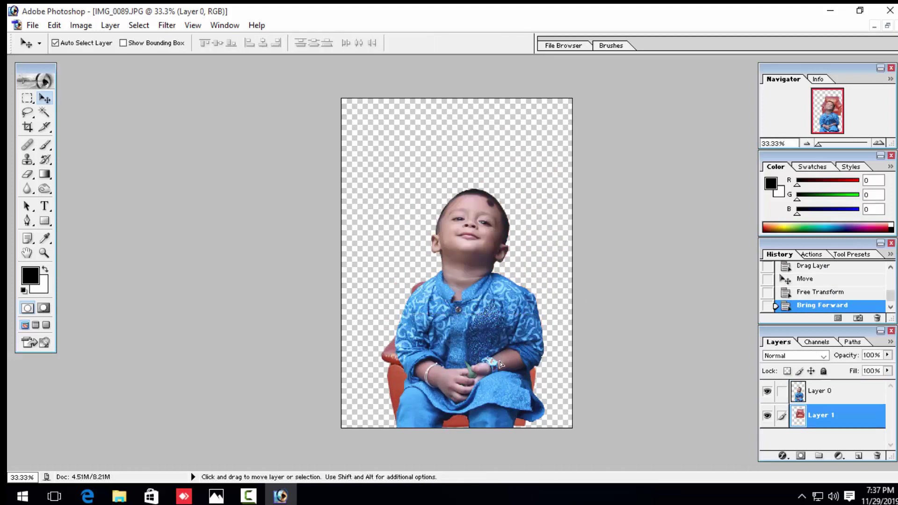
key(ctrl+t)
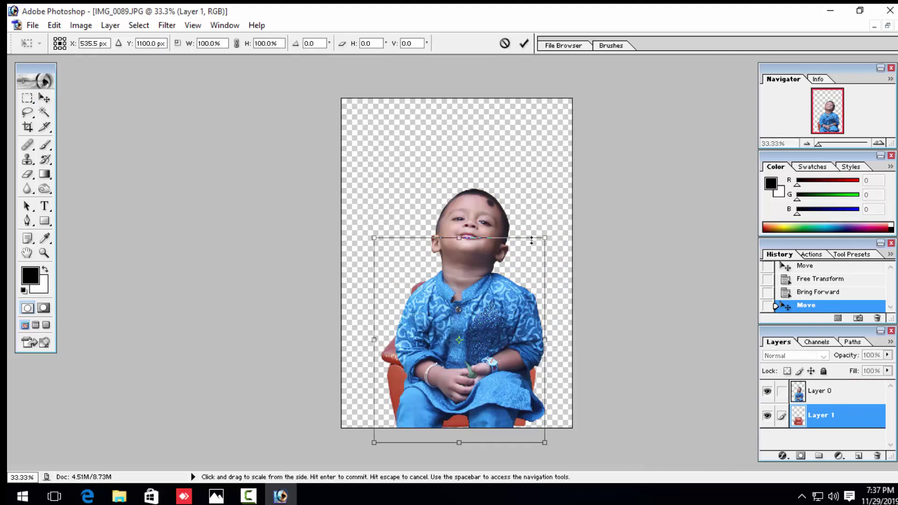
drag(547, 237, 600, 170)
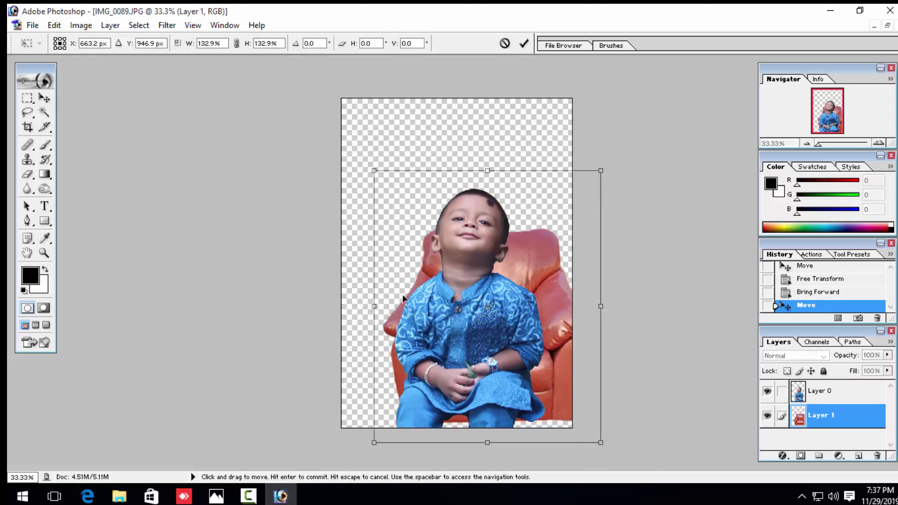
drag(374, 171, 318, 103)
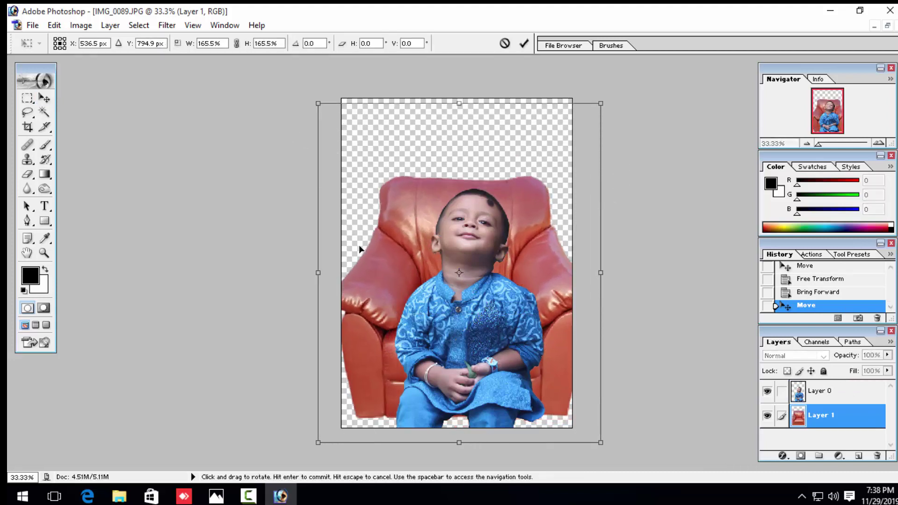
key(Return)
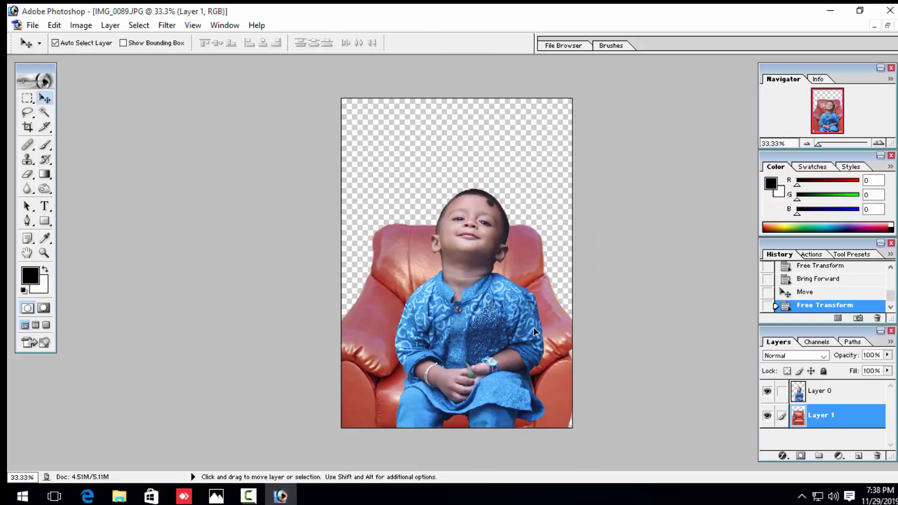
Reposition the armchair slightly and scale it up a little more
drag(534, 335, 538, 342)
drag(539, 345, 536, 343)
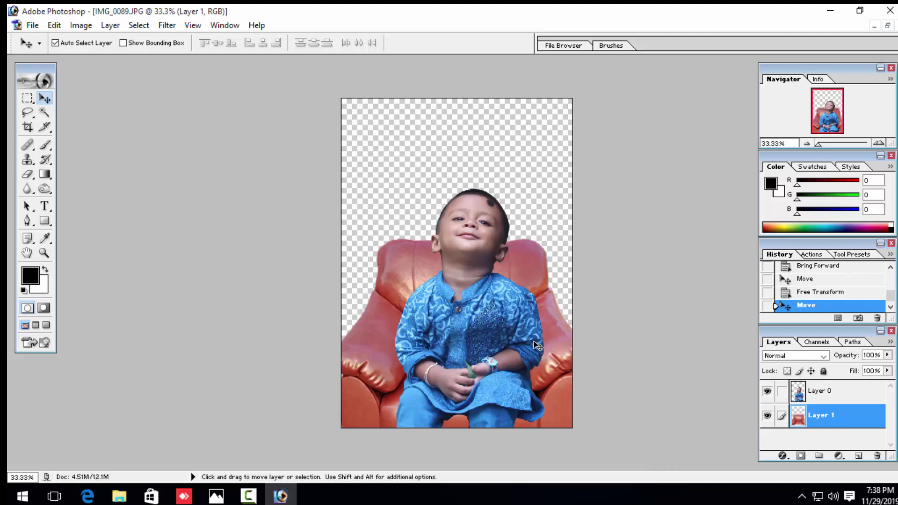
key(ctrl+t)
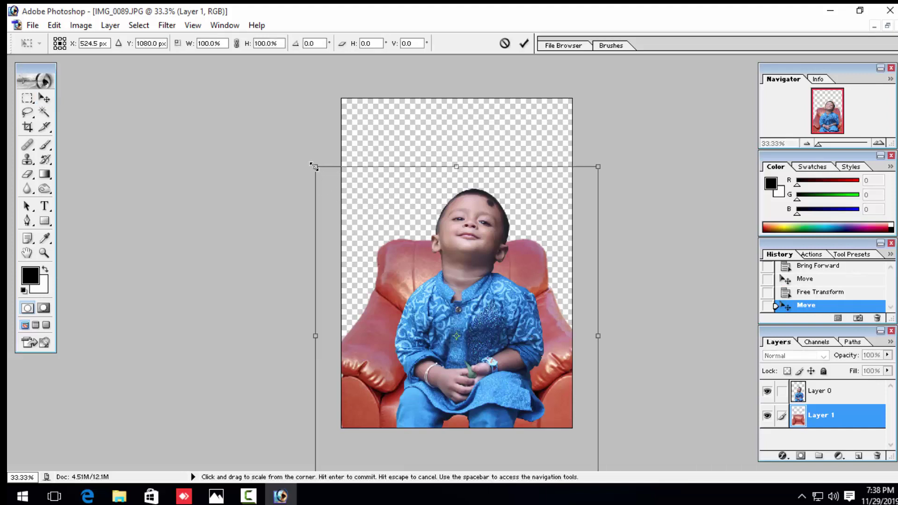
drag(314, 166, 305, 154)
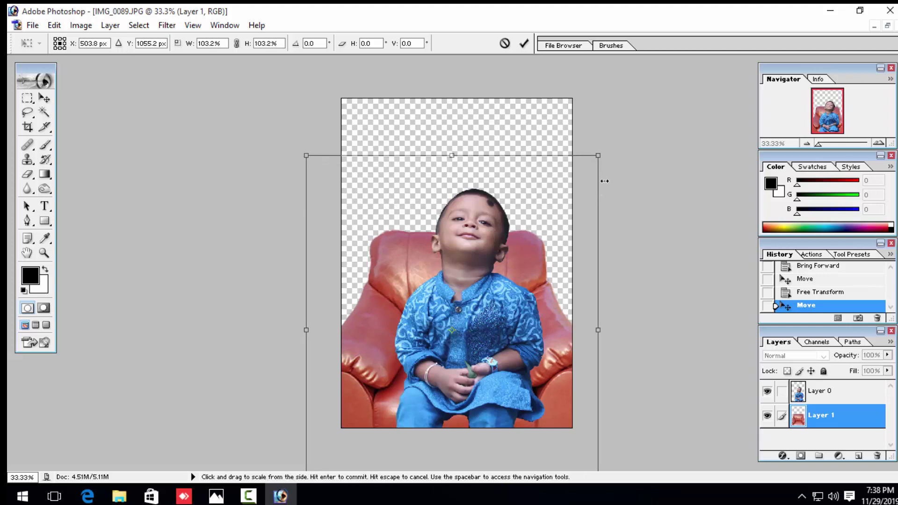
drag(600, 154, 605, 146)
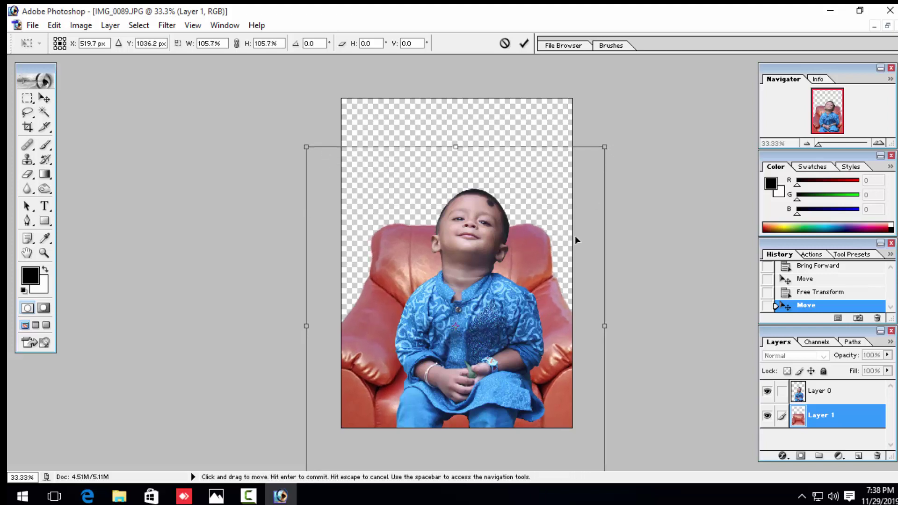
key(Return)
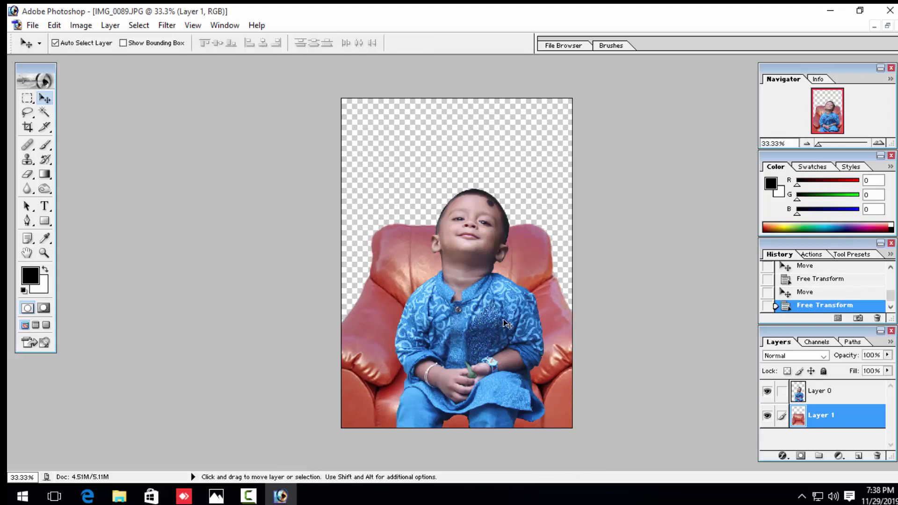
Nudge the child's layer three steps left, then reselect the armchair layer
click(506, 322)
key(Left)
key(Left)
key(Left)
key(Left)
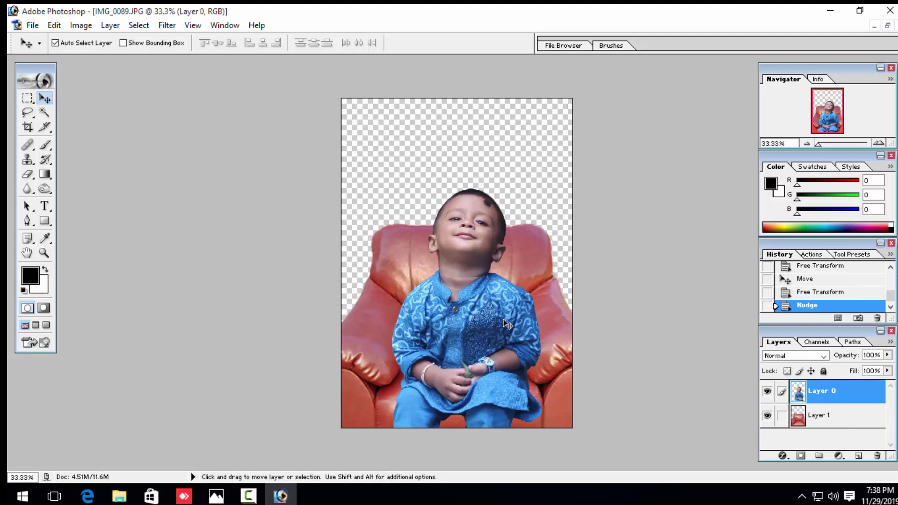
key(Left)
key(Left)
key(Left)
key(Left)
key(Left)
key(Left)
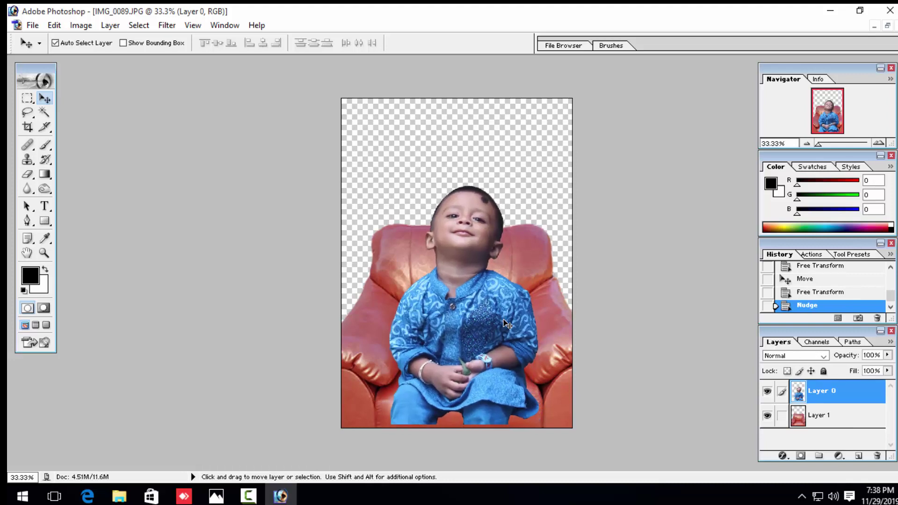
key(Left)
key(Left)
key(Left)
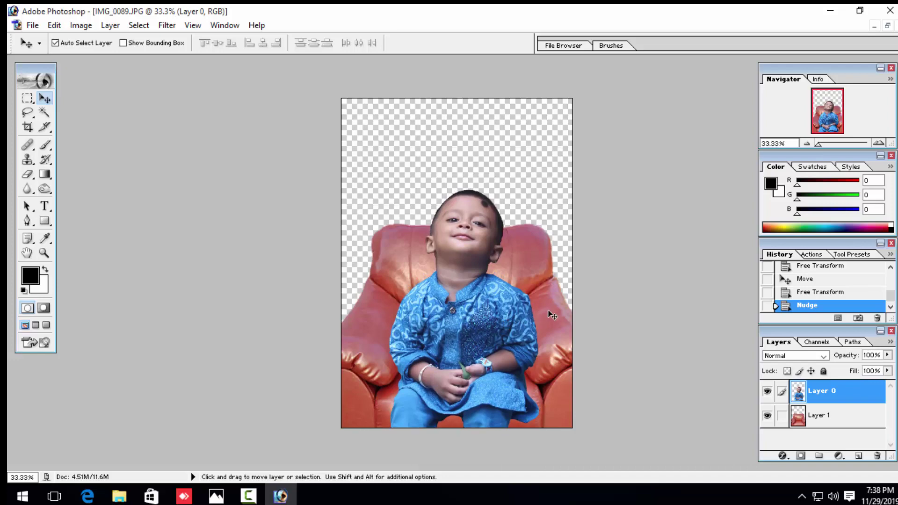
click(552, 311)
Stretch the armchair layer to about 103% height behind the child
click(885, 25)
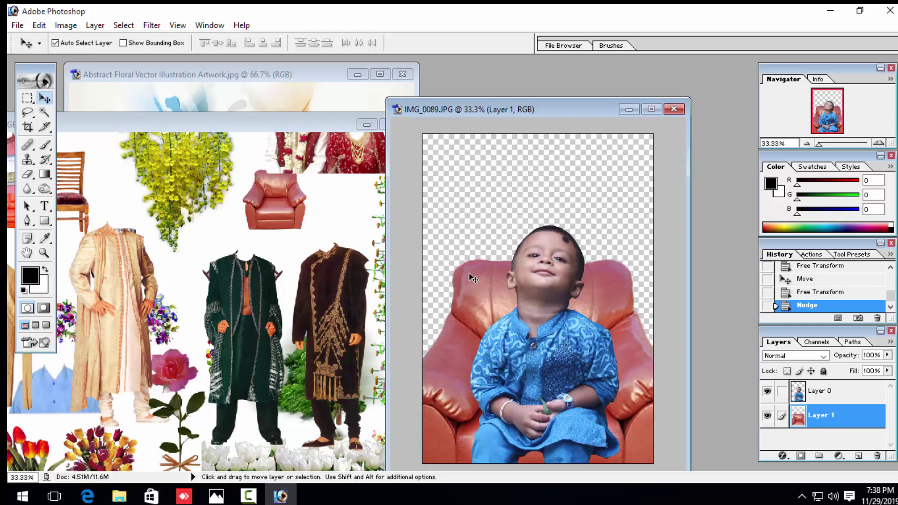
key(ctrl+t)
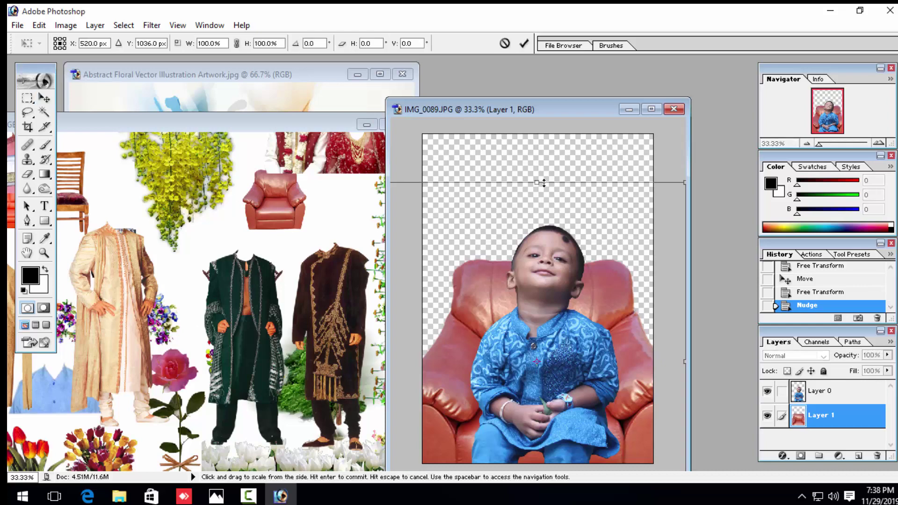
drag(538, 183, 537, 171)
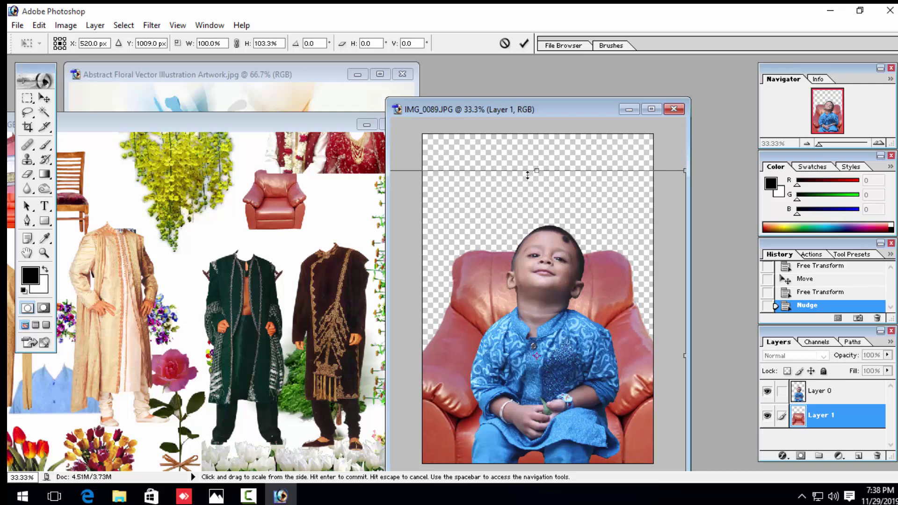
key(Return)
Copy the floral artwork into the child photo and enlarge it to cover the canvas
click(243, 98)
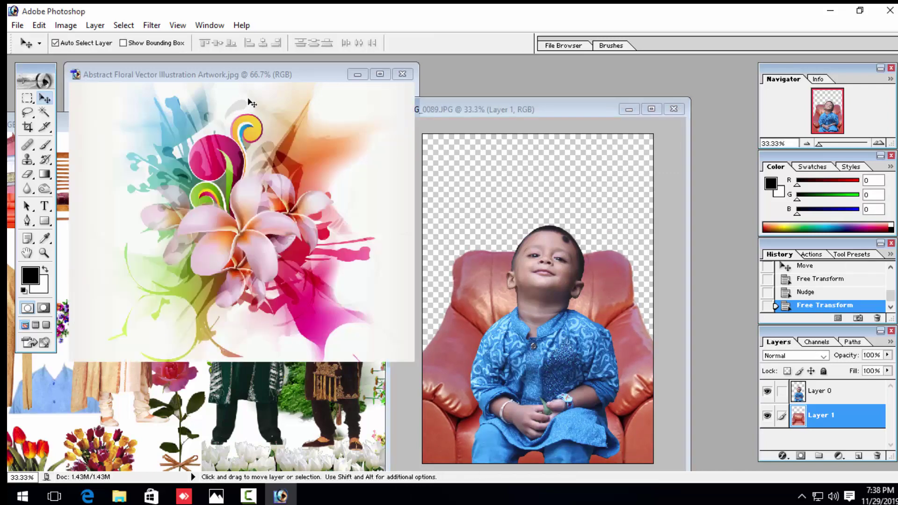
drag(255, 185, 520, 181)
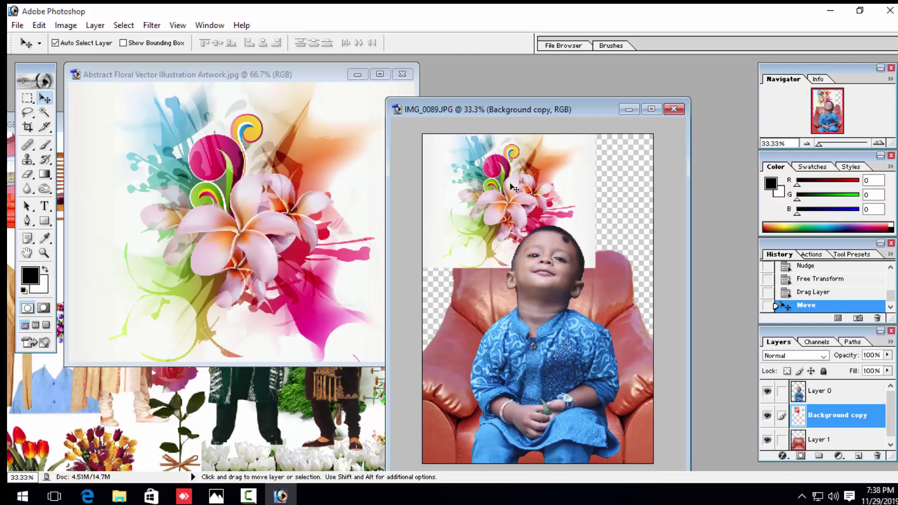
key(ctrl+t)
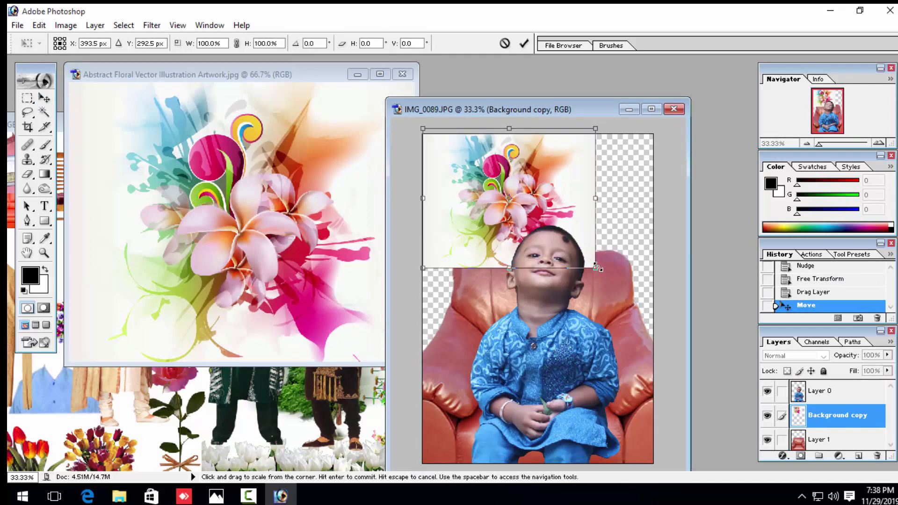
drag(596, 267, 672, 385)
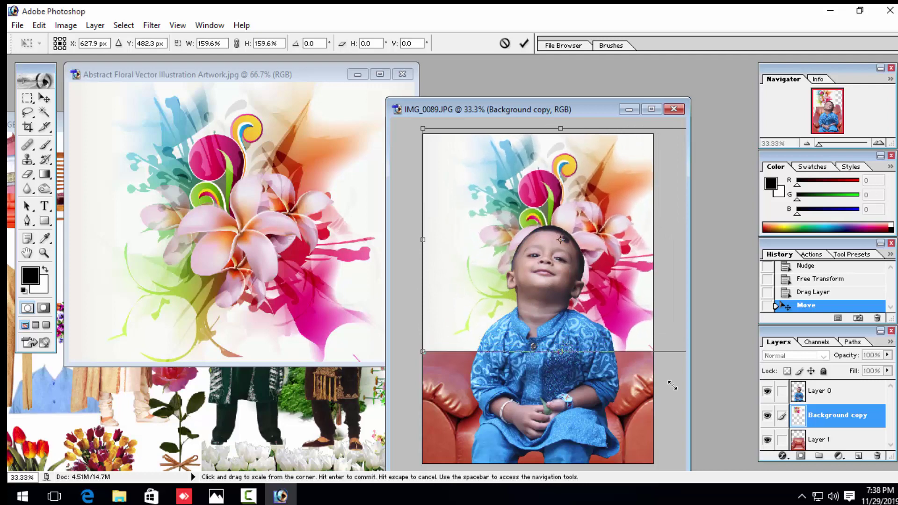
key(Return)
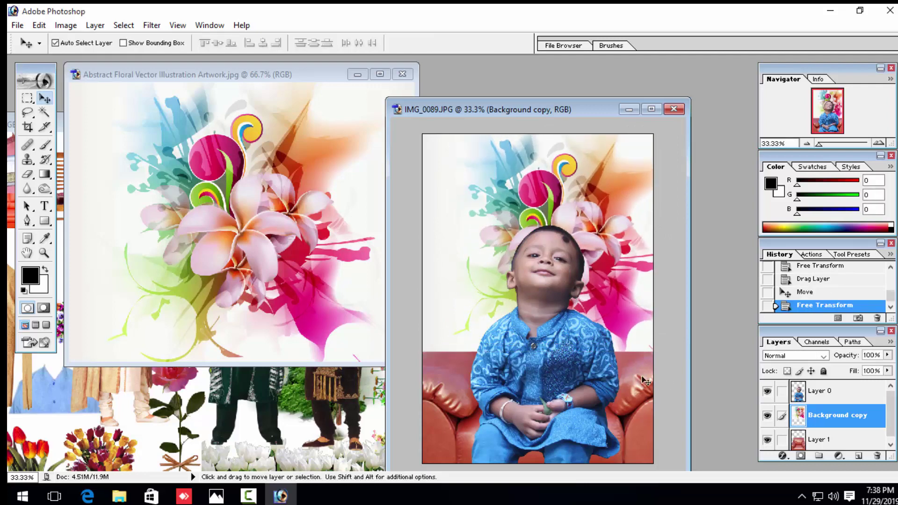
Raise the armchair above the floral layer, then rescale the floral layer toward 137%
click(643, 382)
key(ctrl+bracketright)
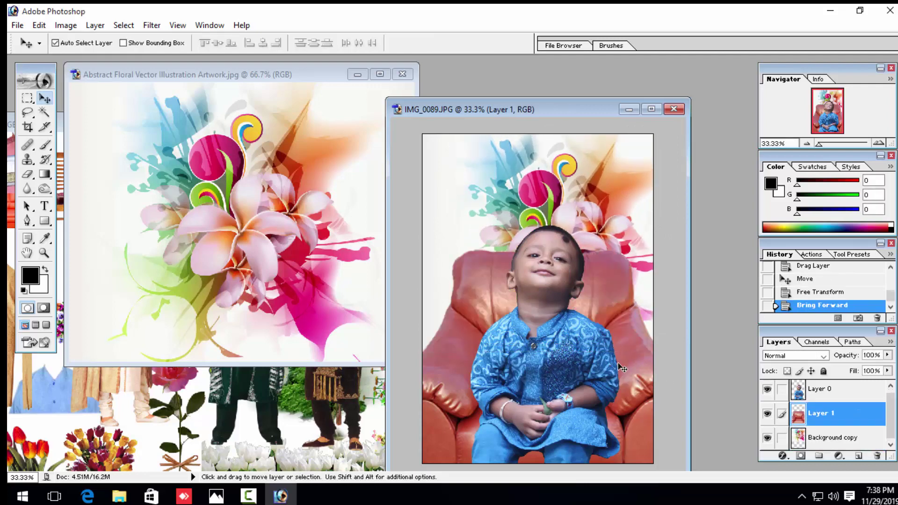
click(621, 205)
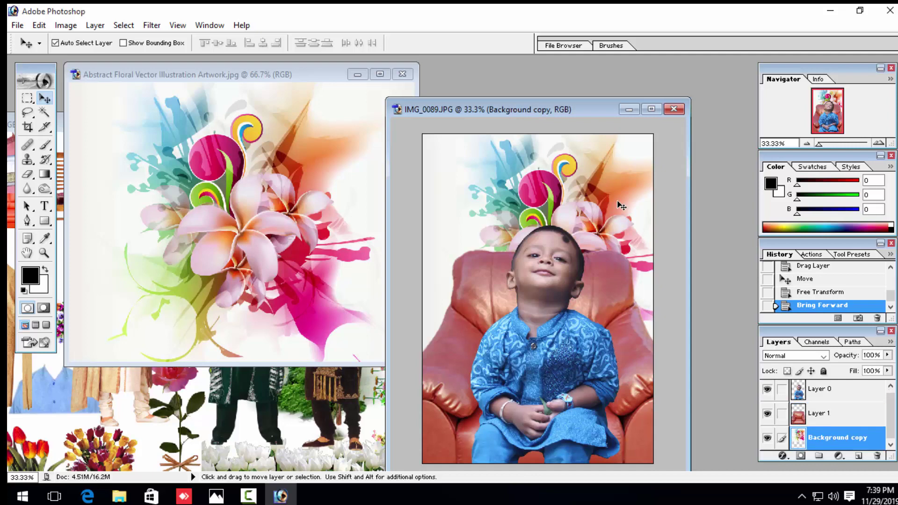
key(ctrl+t)
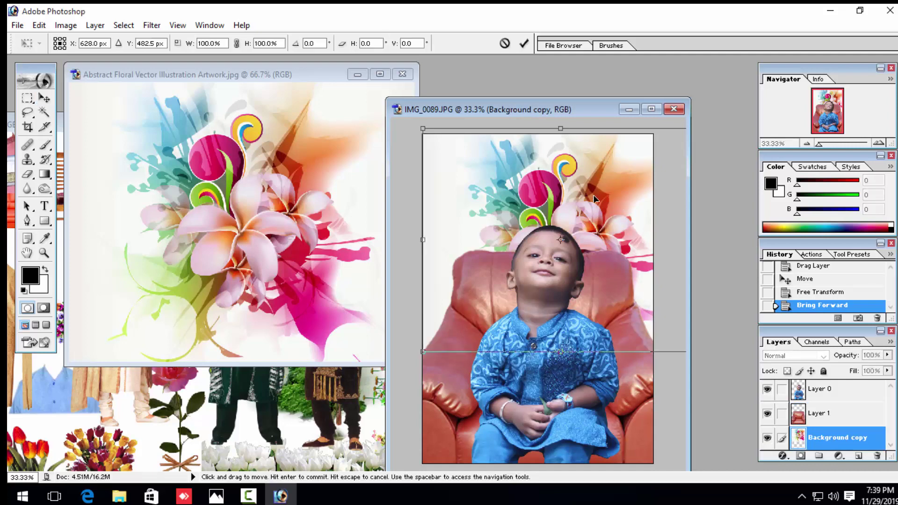
key(ctrl+minus)
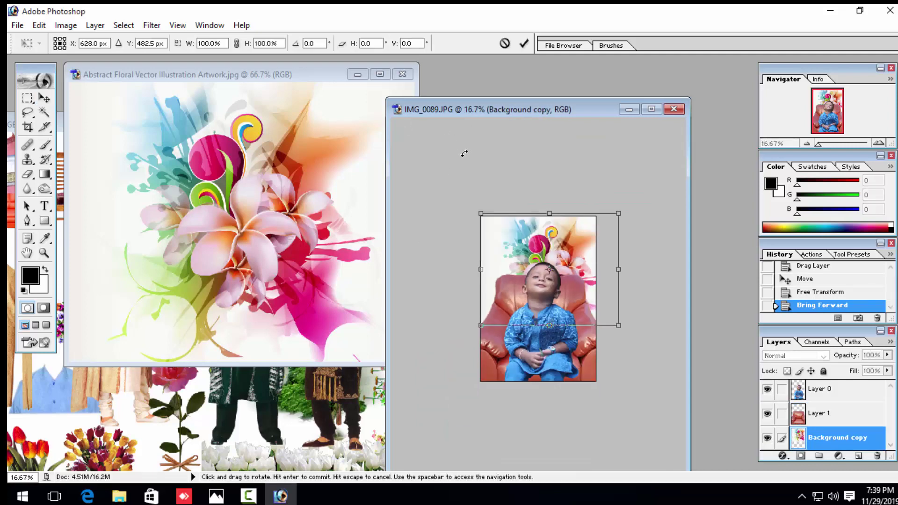
mouse_move(618, 213)
mouse_down()
mouse_move(612, 209)
mouse_move(645, 192)
mouse_up()
mouse_move(489, 210)
mouse_down()
mouse_move(466, 212)
mouse_move(434, 174)
mouse_up()
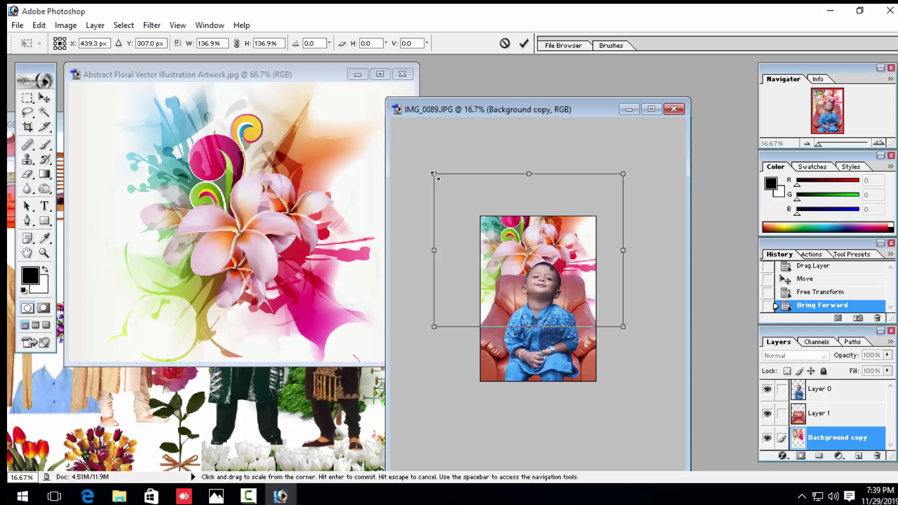
Stretch the floral layer to about 170% by 185%, with its swirls behind the boy's head
click(651, 109)
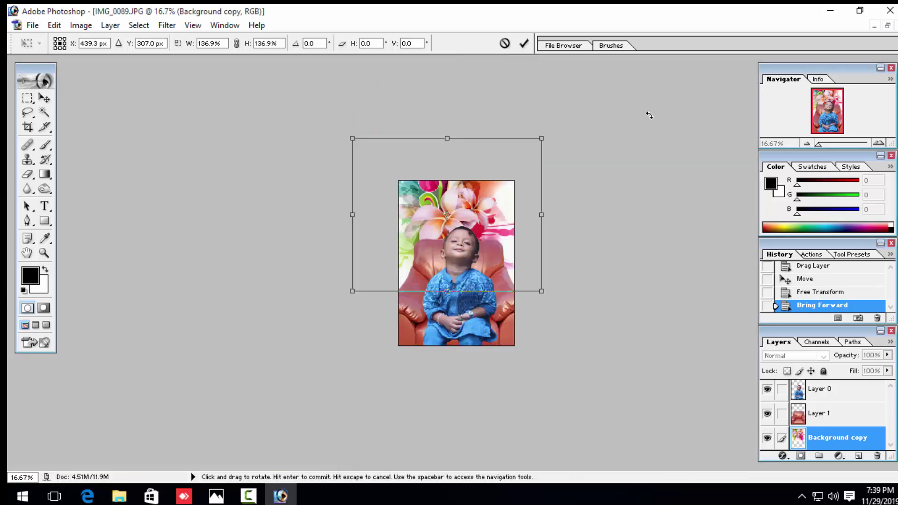
key(ctrl+plus)
key(ctrl+plus)
scroll(605, 134, up, 1)
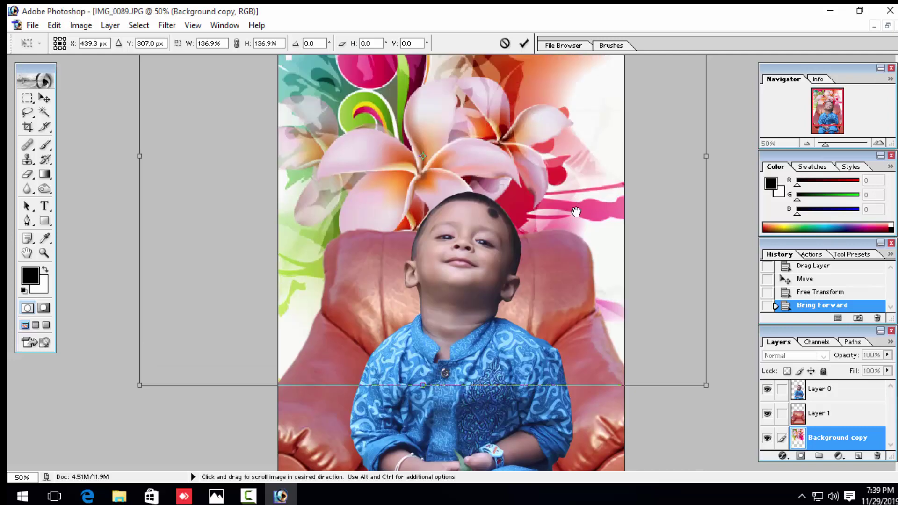
key(ctrl+minus)
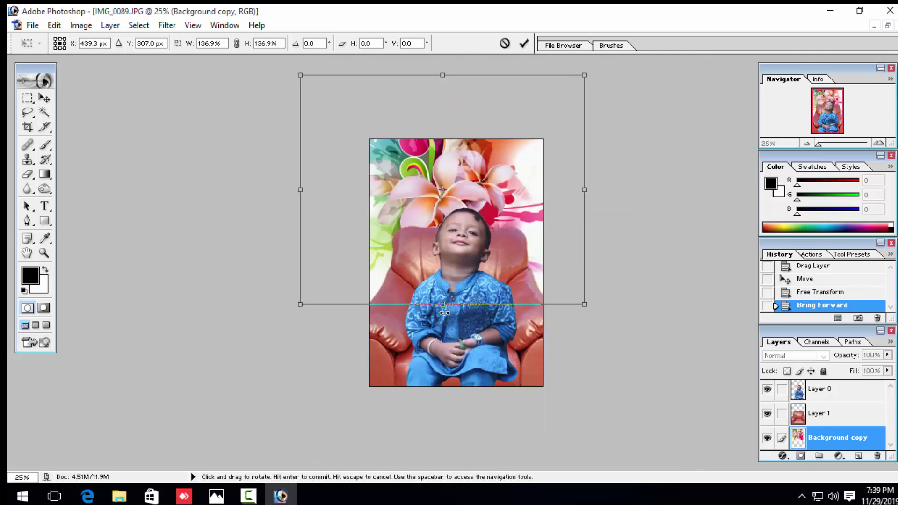
drag(441, 317, 452, 349)
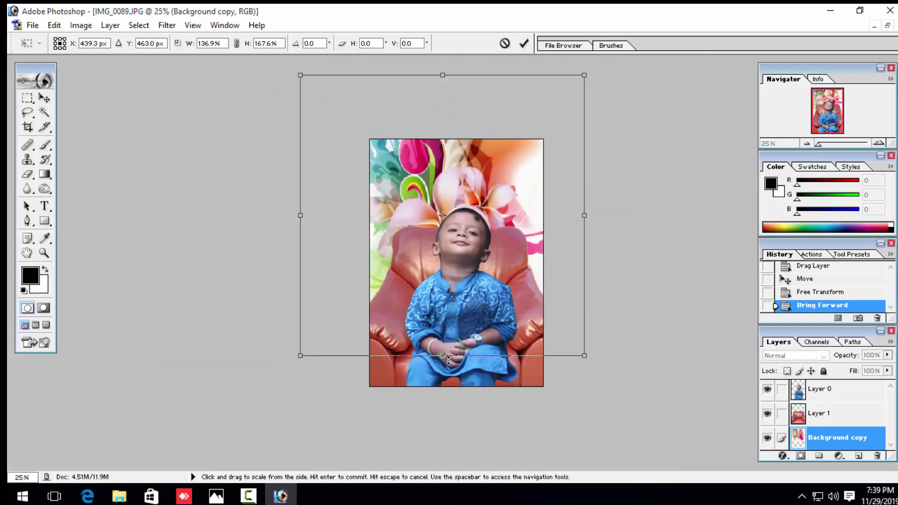
drag(585, 226, 609, 226)
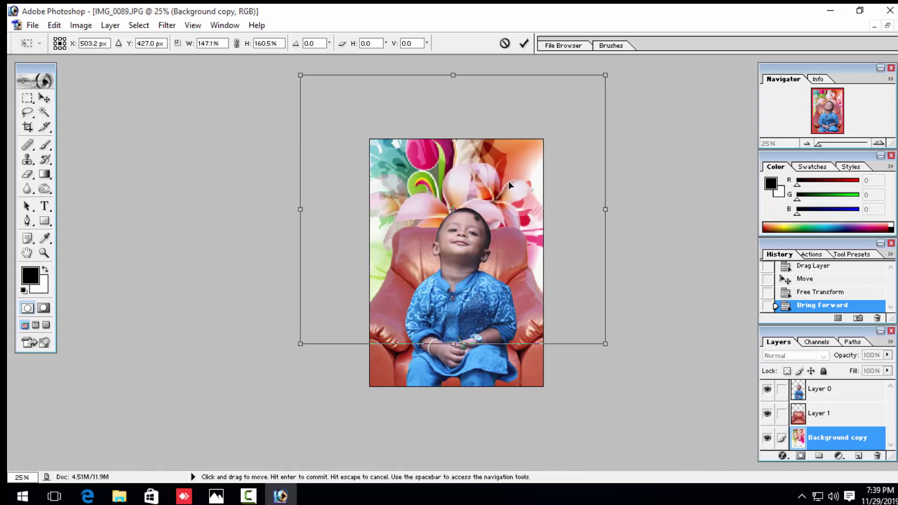
mouse_move(509, 183)
mouse_down()
mouse_move(458, 211)
mouse_move(458, 226)
mouse_up()
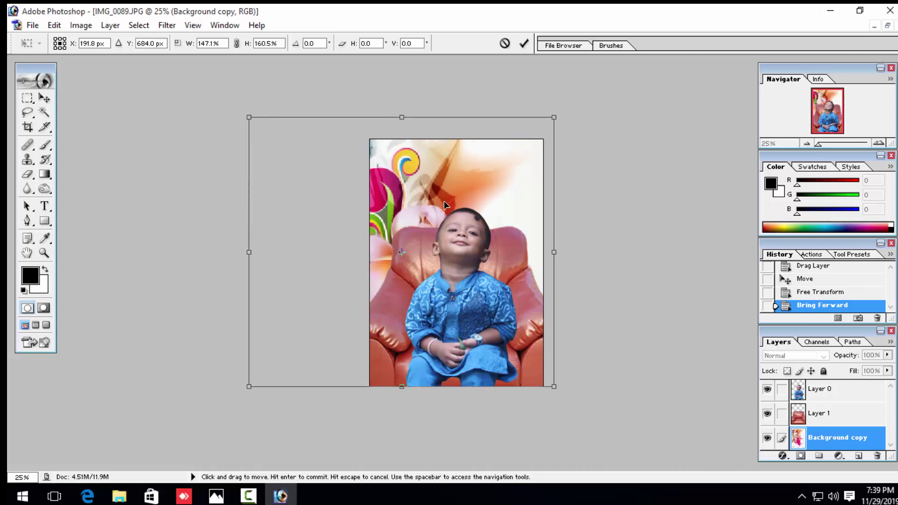
drag(476, 176, 529, 175)
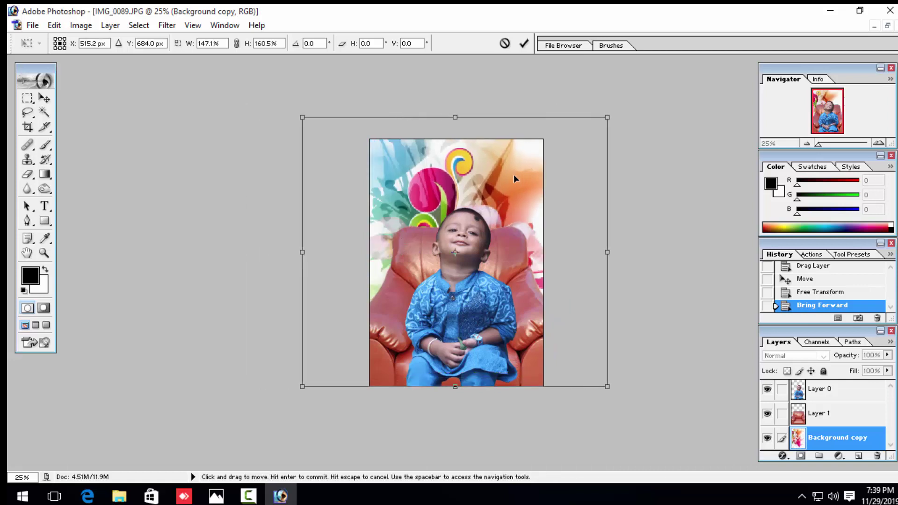
drag(473, 181, 547, 194)
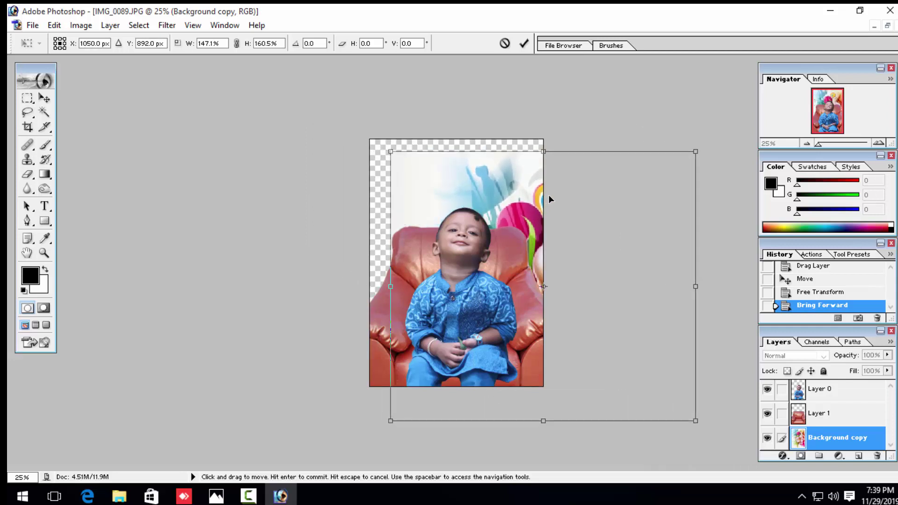
drag(399, 156, 352, 115)
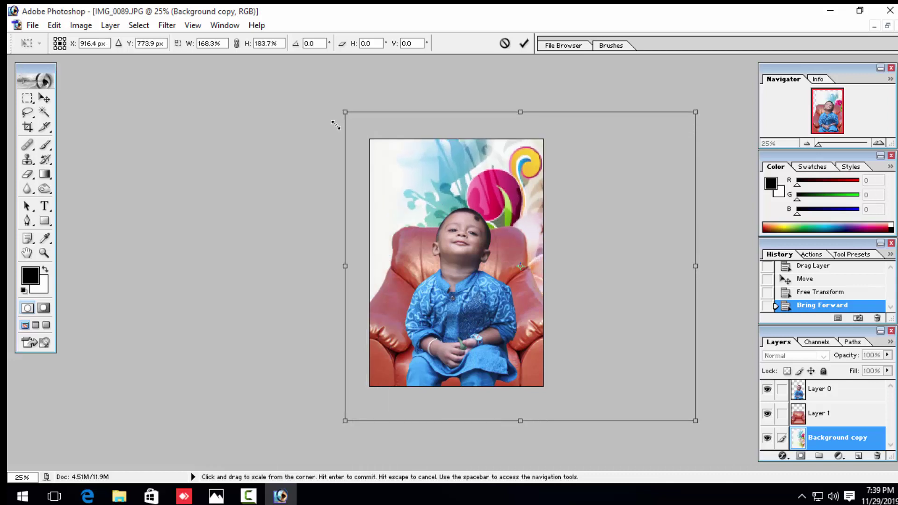
drag(464, 187, 430, 191)
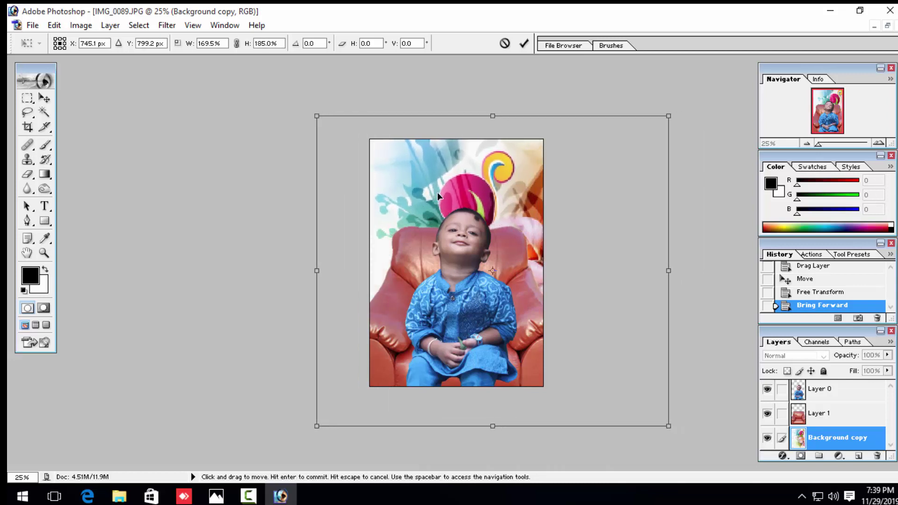
Commit the floral transform and zoom in close on the boy's face
key(Return)
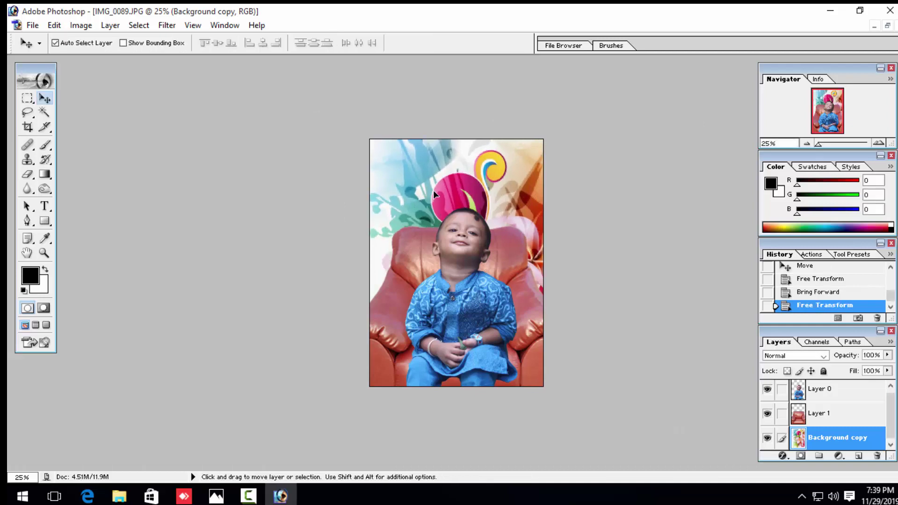
key(ctrl+minus)
key(ctrl+plus)
key(ctrl+plus)
key(ctrl+plus)
key(ctrl+plus)
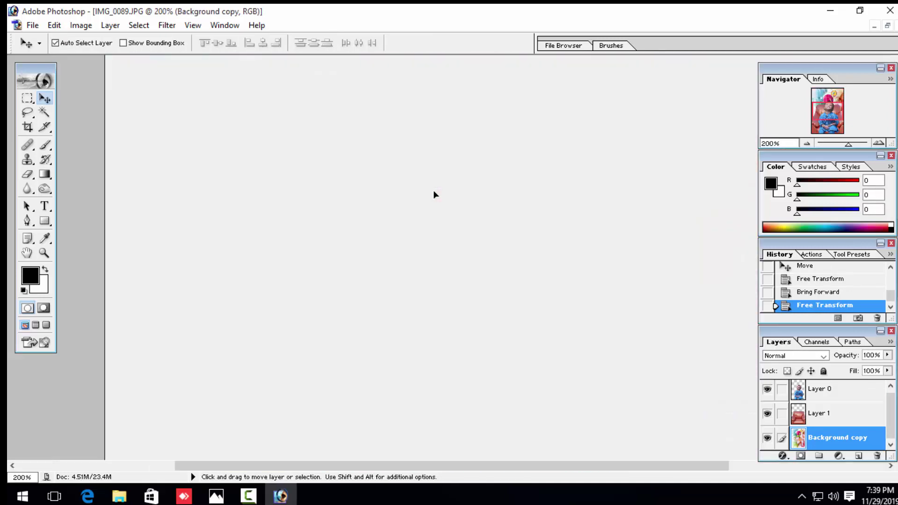
key(ctrl+minus)
key(ctrl+minus)
key(ctrl+plus)
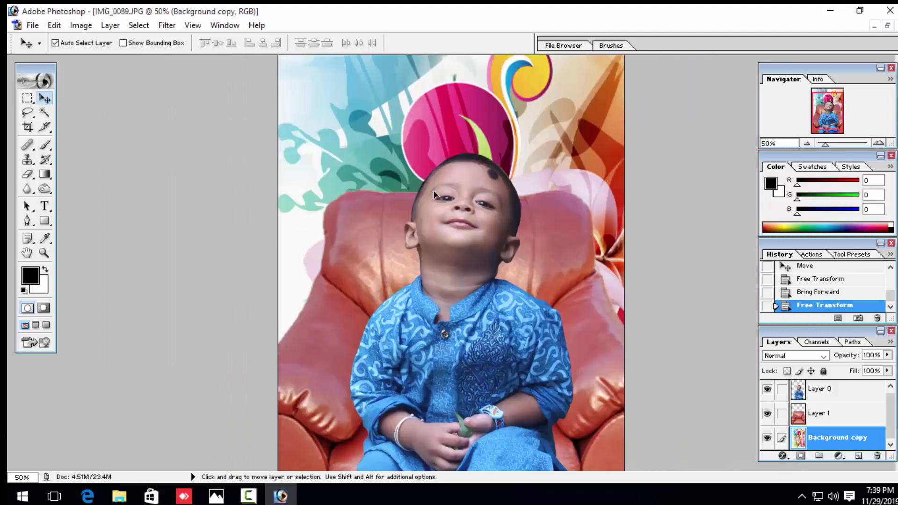
click(250, 496)
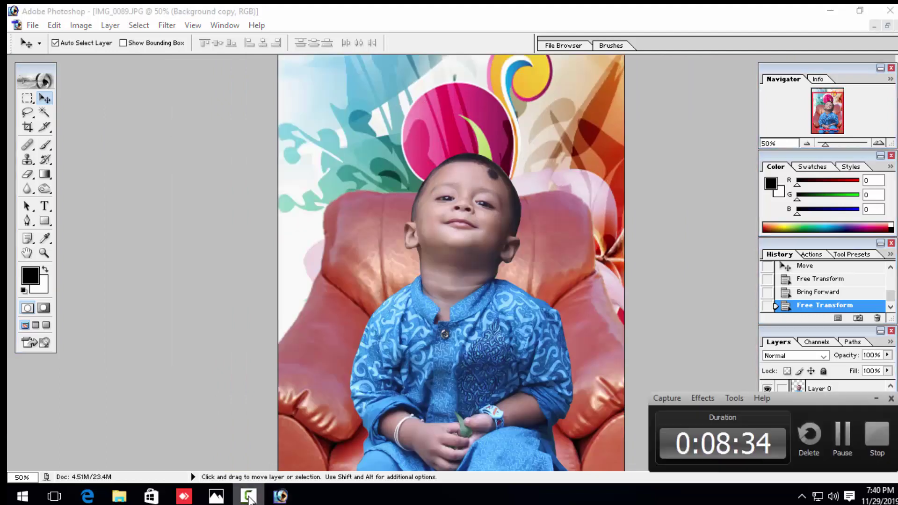
click(249, 496)
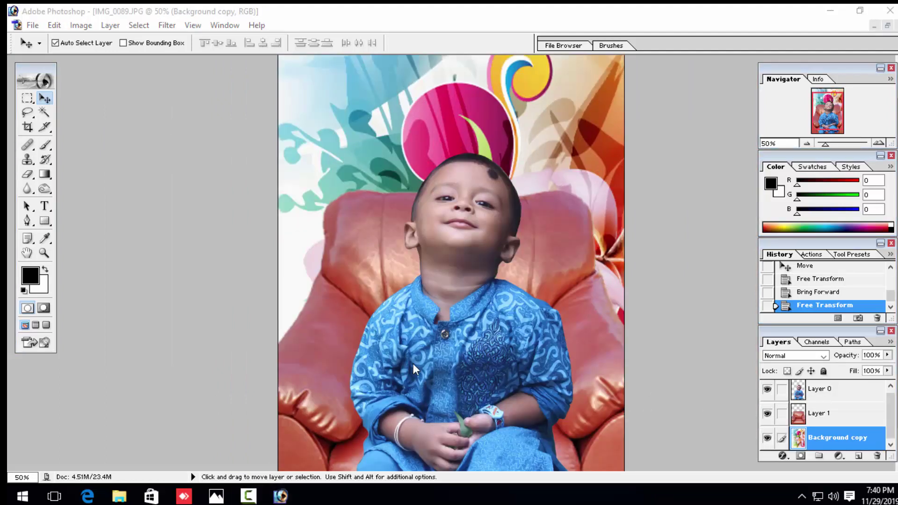
click(68, 234)
key(ctrl+plus)
key(ctrl+plus)
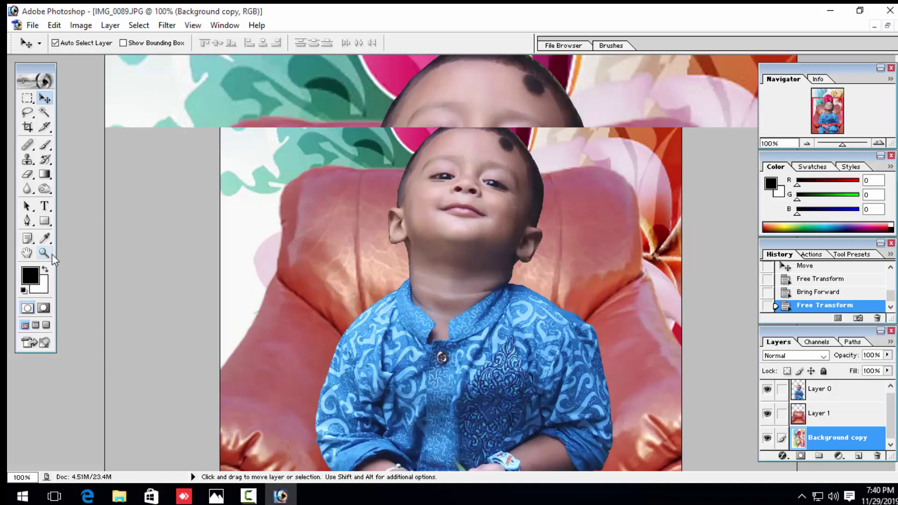
key(ctrl+plus)
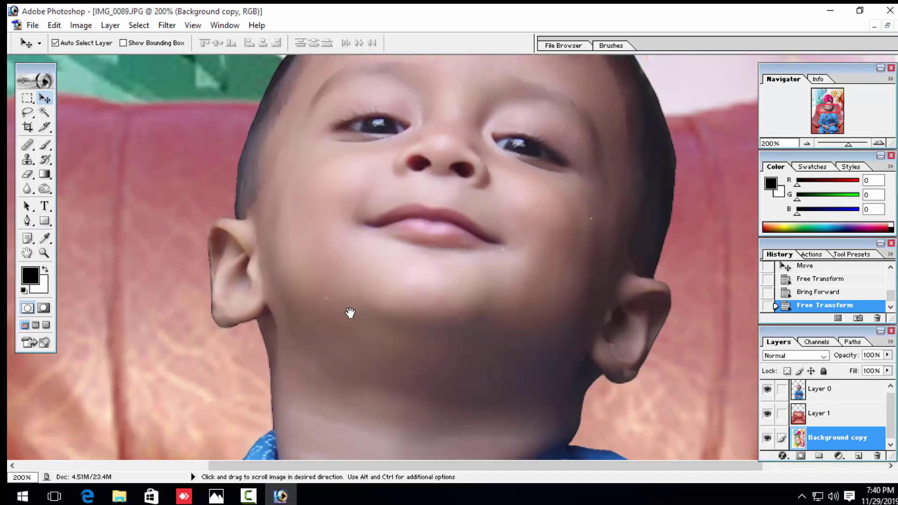
mouse_move(350, 313)
mouse_down()
mouse_move(462, 318)
mouse_move(433, 302)
mouse_up()
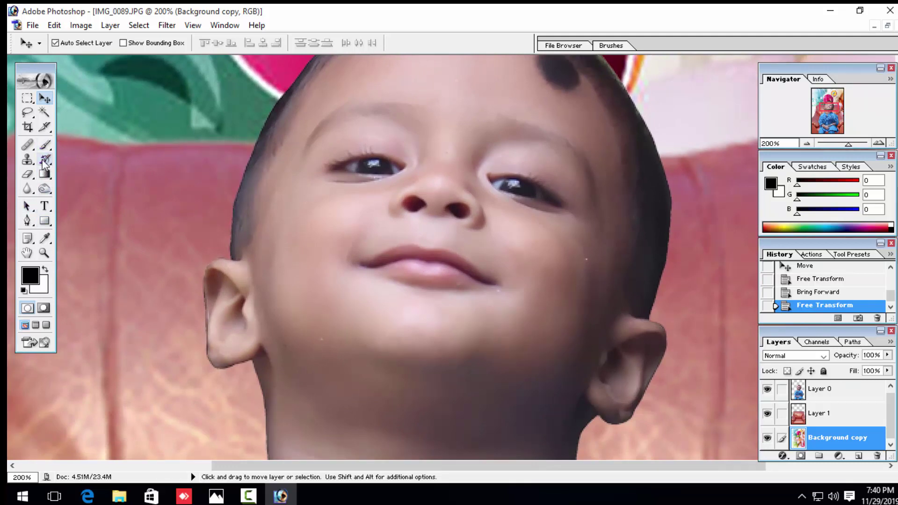
Heal the chin blemishes on Layer 0 with a size-10 Healing Brush sampled from clean skin
click(28, 145)
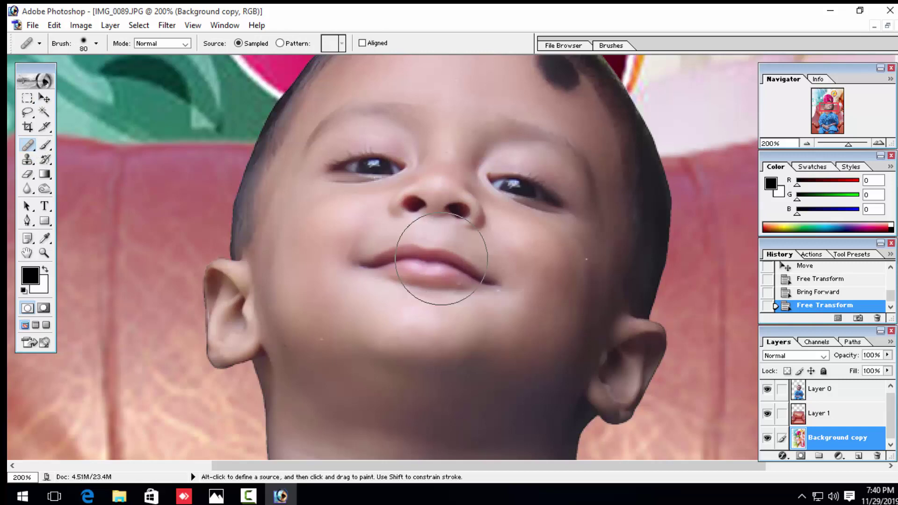
key(bracketleft)
key(bracketleft)
key(bracketleft)
key(bracketleft)
key(bracketleft)
key(bracketleft)
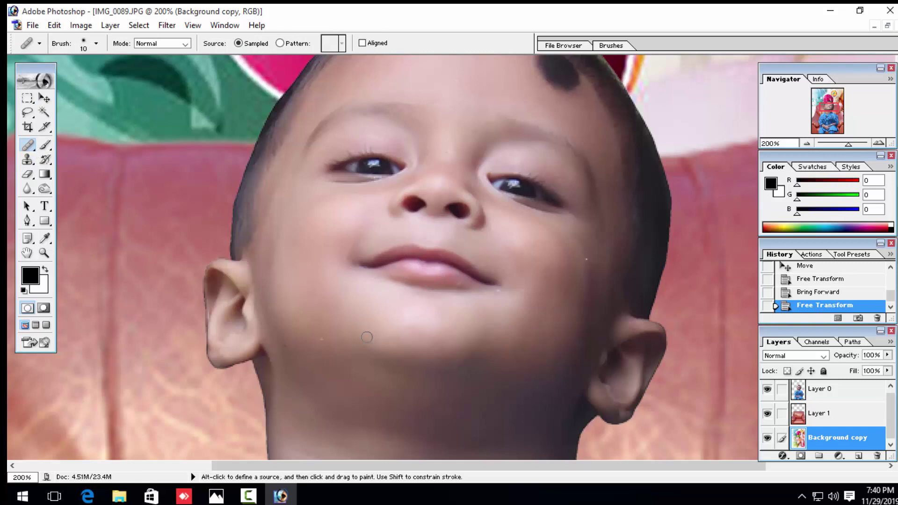
alt+click(329, 341)
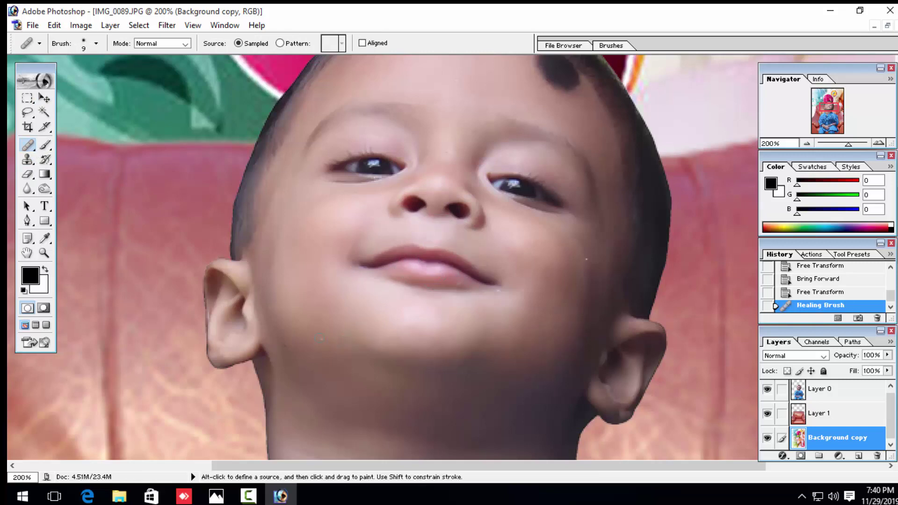
click(323, 339)
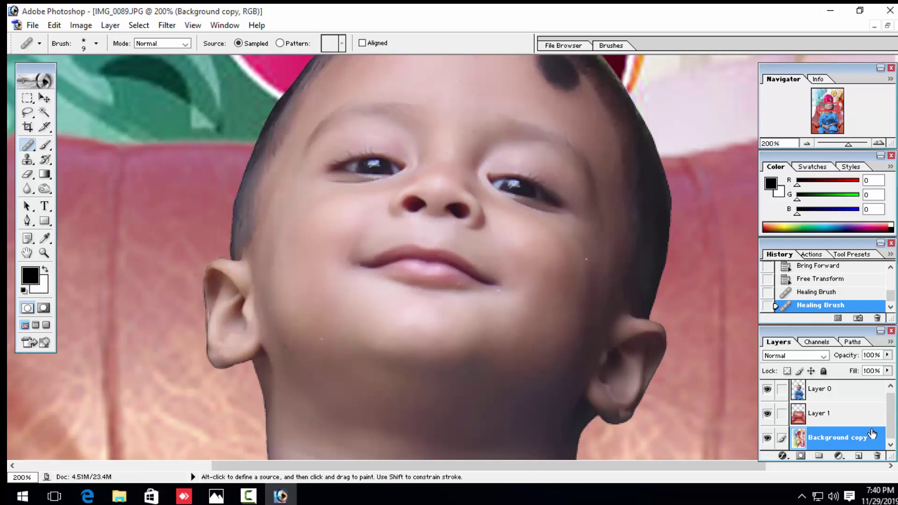
click(814, 397)
alt+click(355, 347)
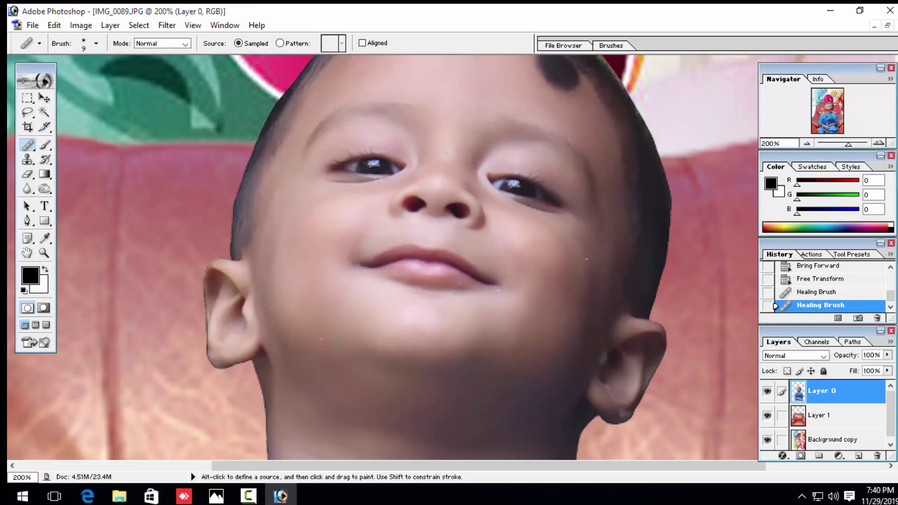
click(325, 339)
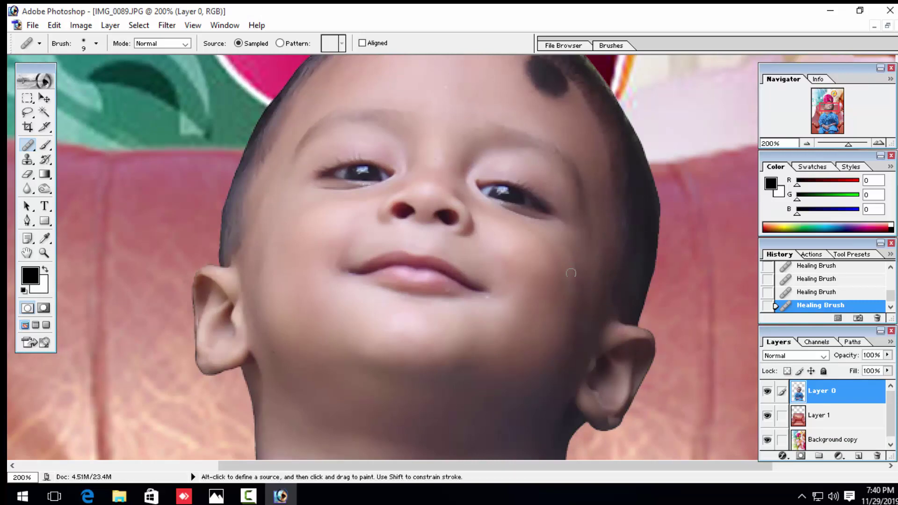
Inspect the forehead, cheek and ear up close, then zoom back out to the whole child
drag(514, 260, 510, 345)
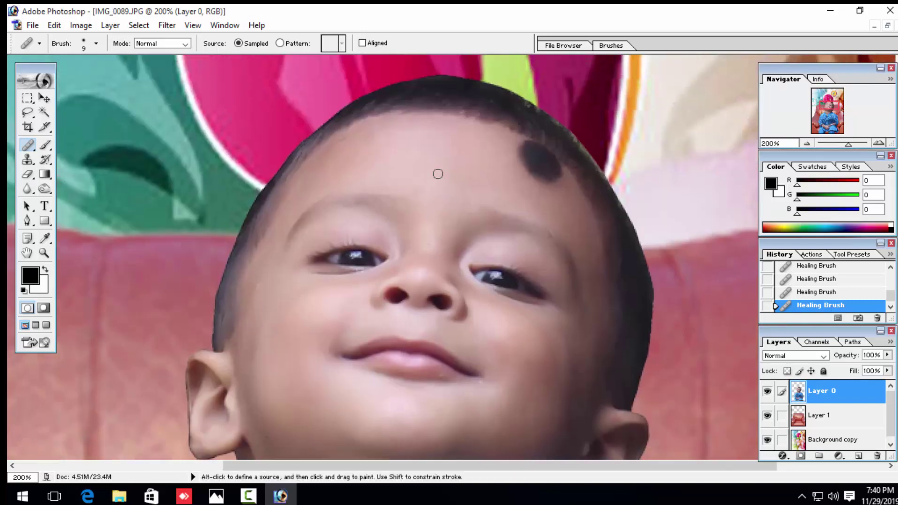
click(44, 252)
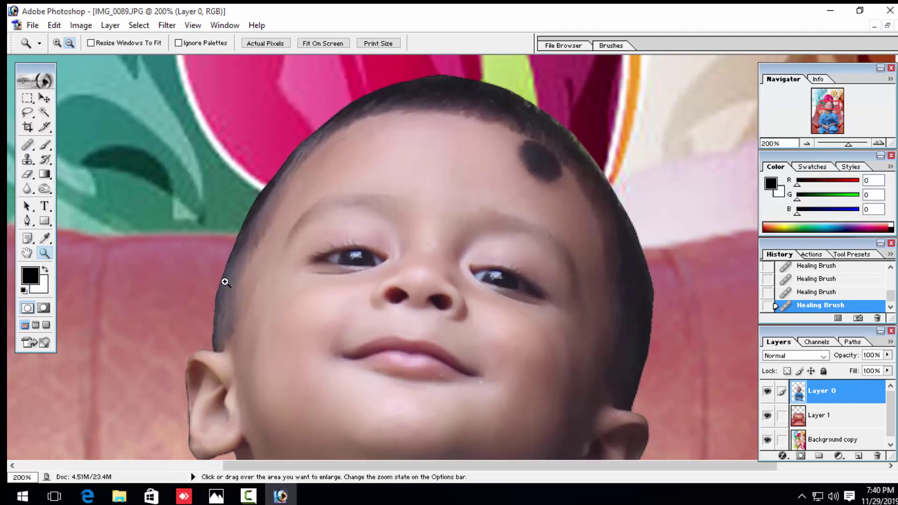
click(387, 305)
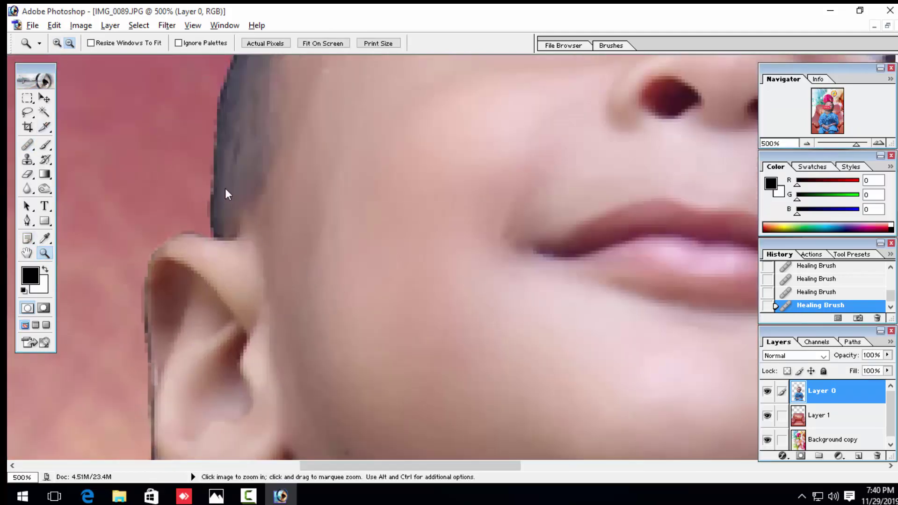
key(alt)
alt+click(502, 315)
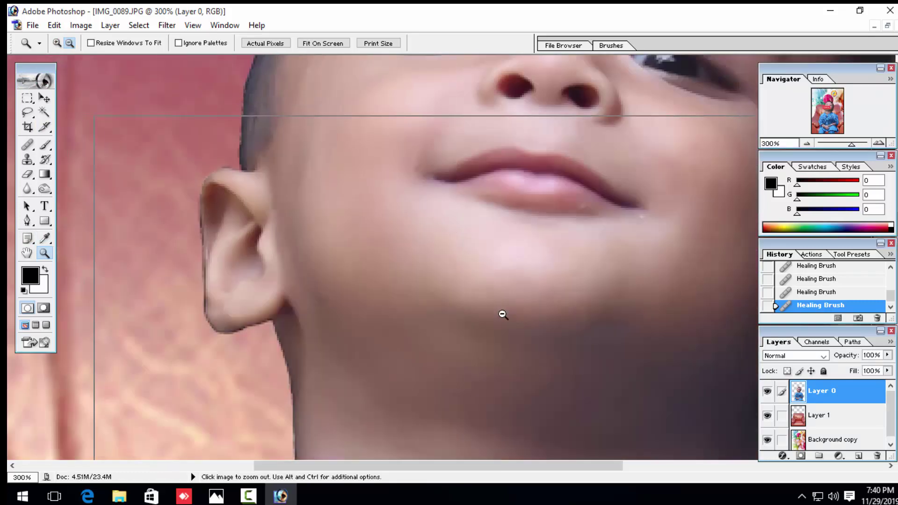
alt+click(502, 314)
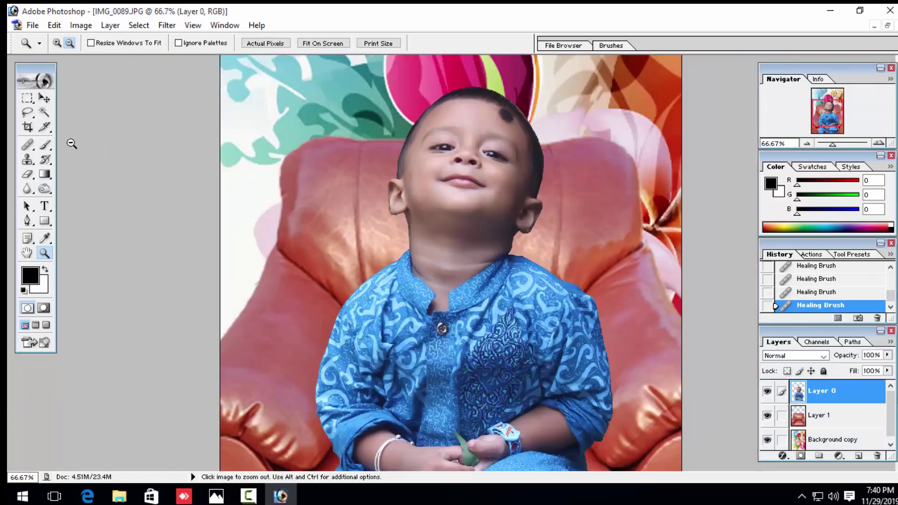
Apply Selective Color to the Reds with Cyan about -52 and Black -86
click(44, 98)
click(80, 25)
mouse_move(110, 59)
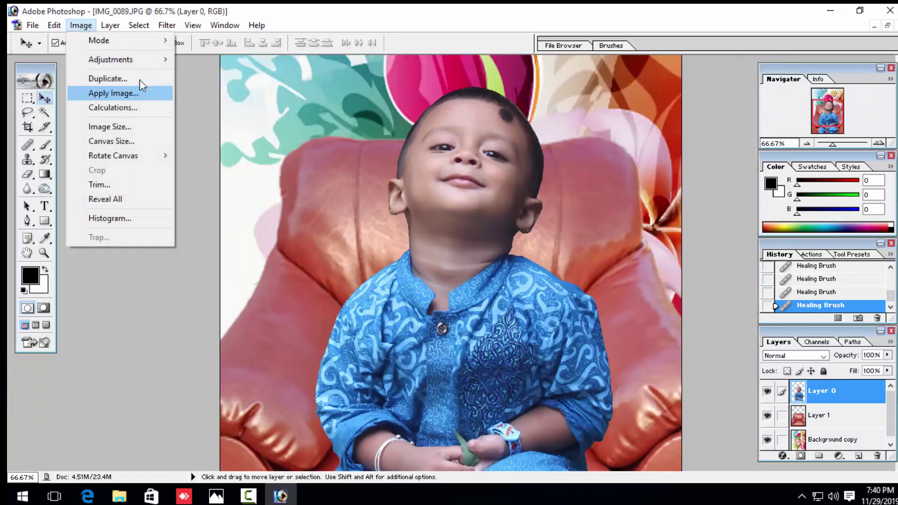
click(223, 208)
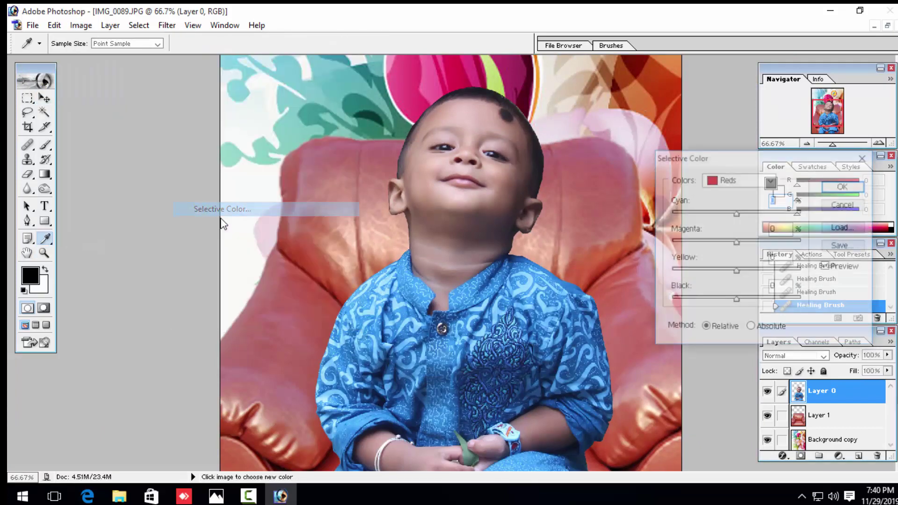
drag(736, 301, 694, 309)
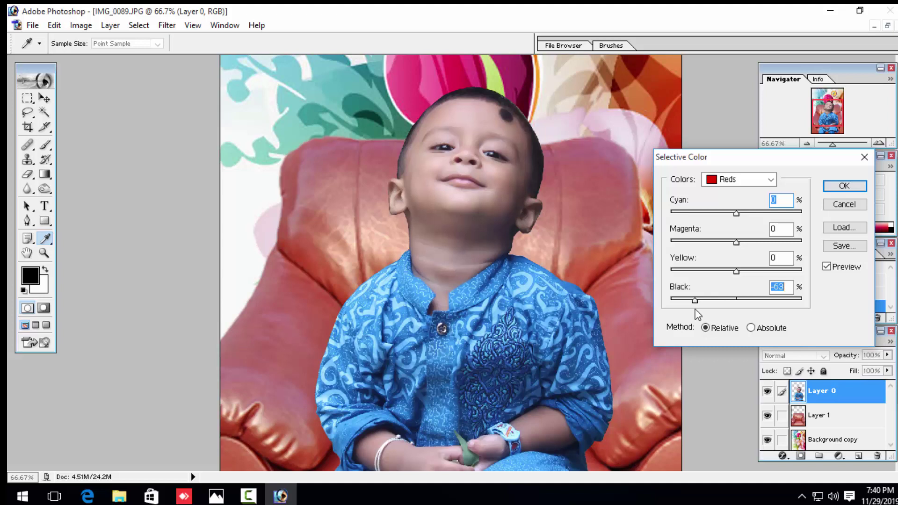
mouse_move(736, 214)
mouse_down()
mouse_move(695, 219)
mouse_move(702, 216)
mouse_up()
drag(695, 304, 680, 304)
key(Return)
Apply a Channel Mixer to the child layer with Blue output and a small Green value
key(v)
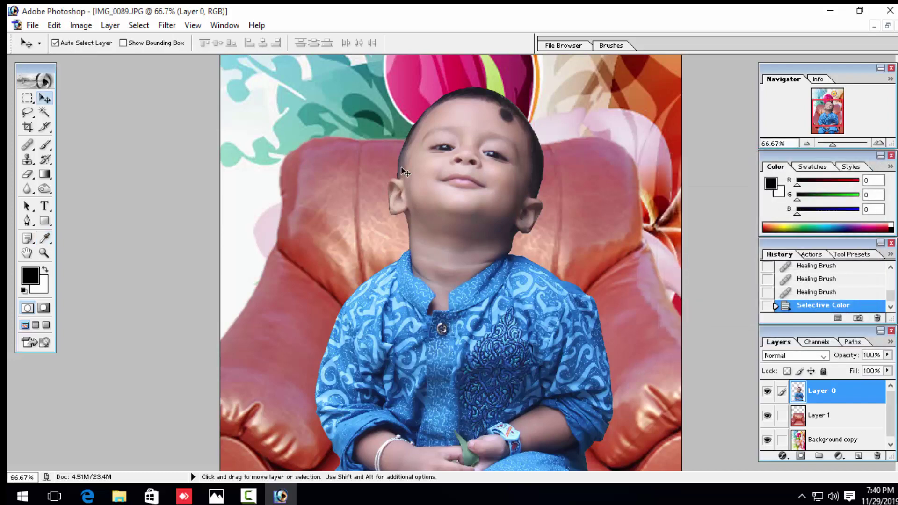
click(77, 26)
mouse_move(110, 59)
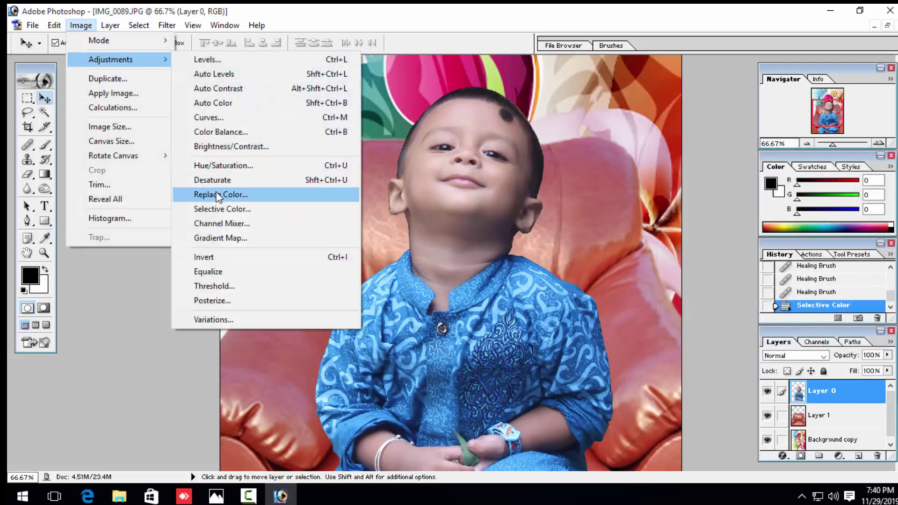
click(229, 224)
click(605, 185)
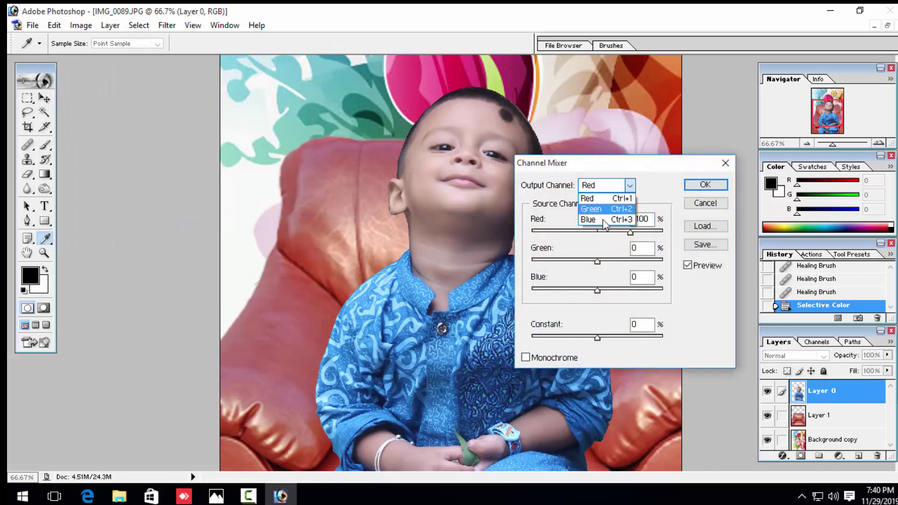
click(594, 220)
drag(616, 169, 719, 182)
click(738, 261)
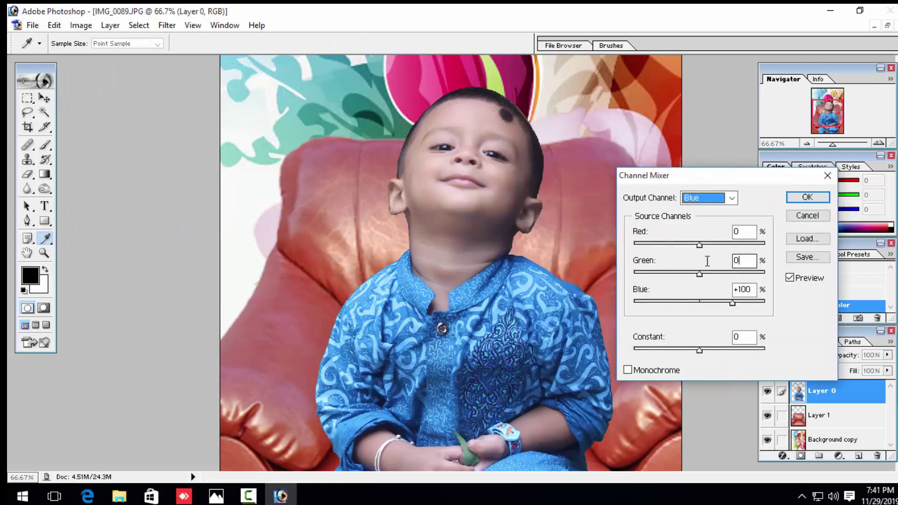
text(10)
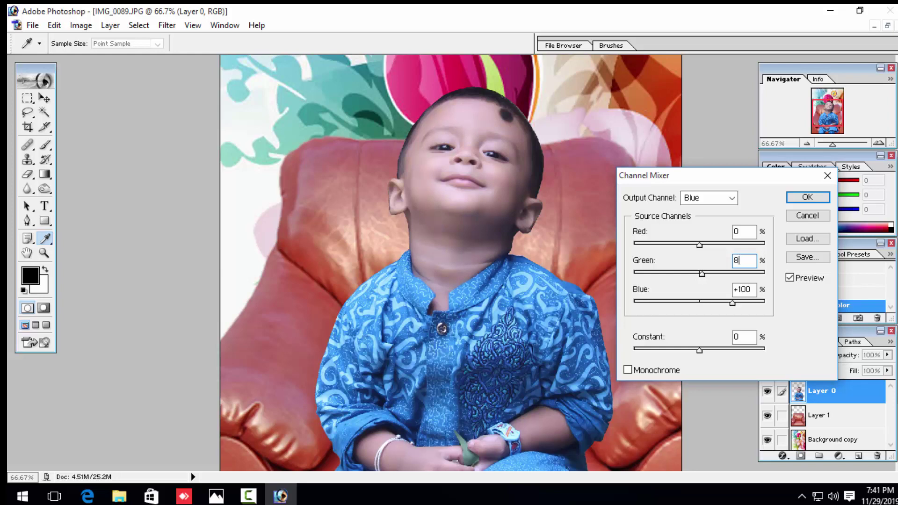
key(Return)
key(v)
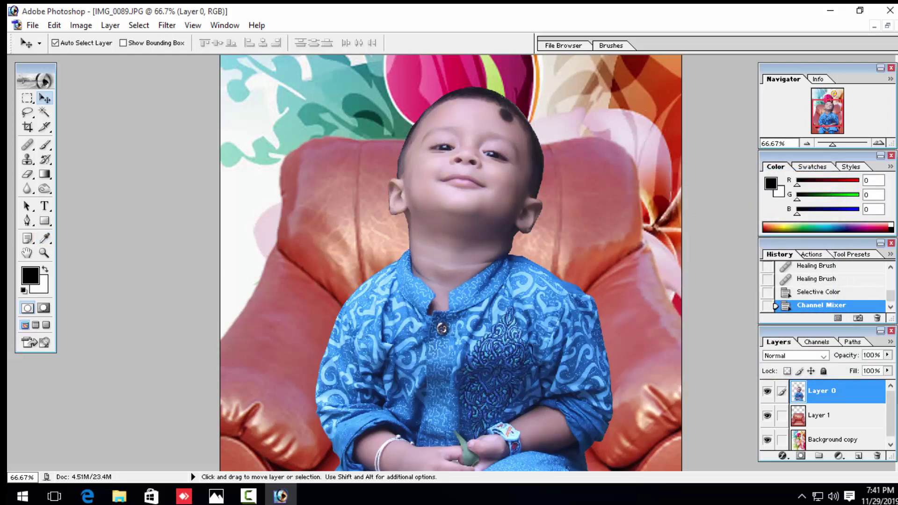
key(ctrl+minus)
key(ctrl+minus)
key(ctrl+minus)
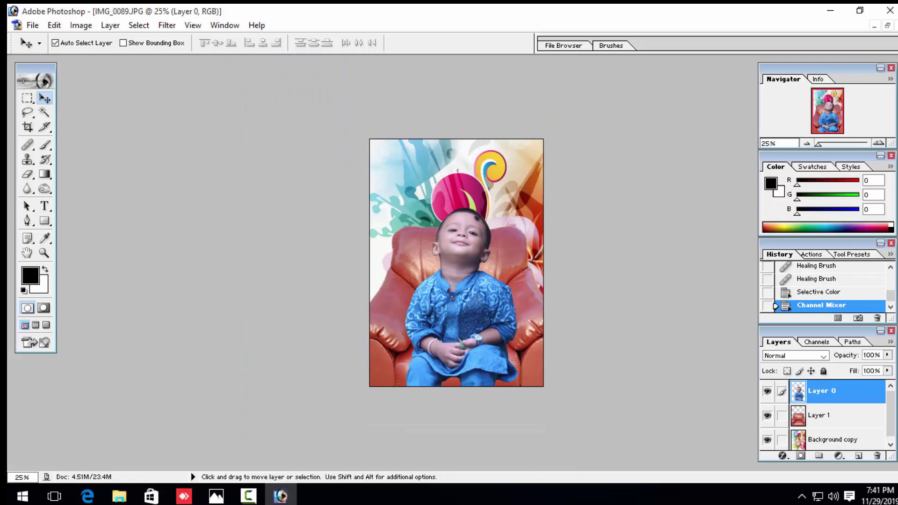
Zoom to 300% and centre the view on the child's mouth and chin
key(ctrl+plus)
key(ctrl+plus)
key(ctrl+plus)
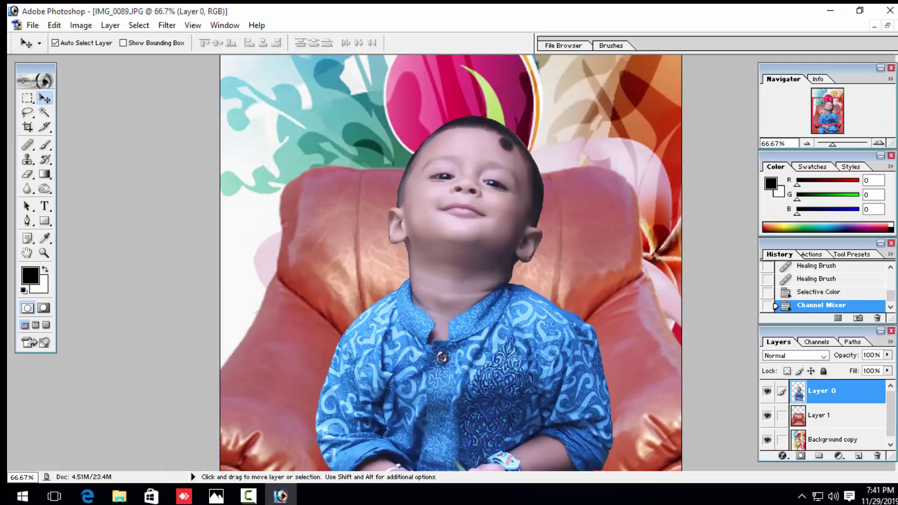
key(ctrl+plus)
key(ctrl+plus)
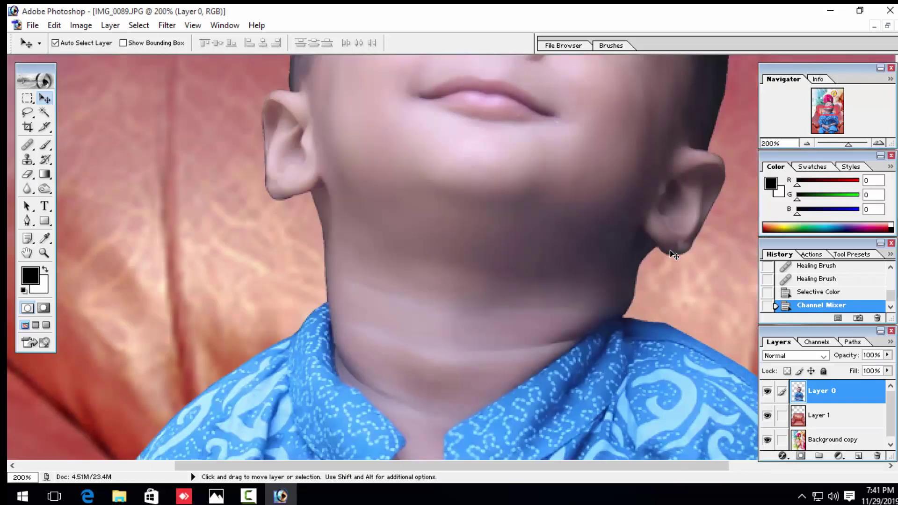
key(ctrl+minus)
key(ctrl+minus)
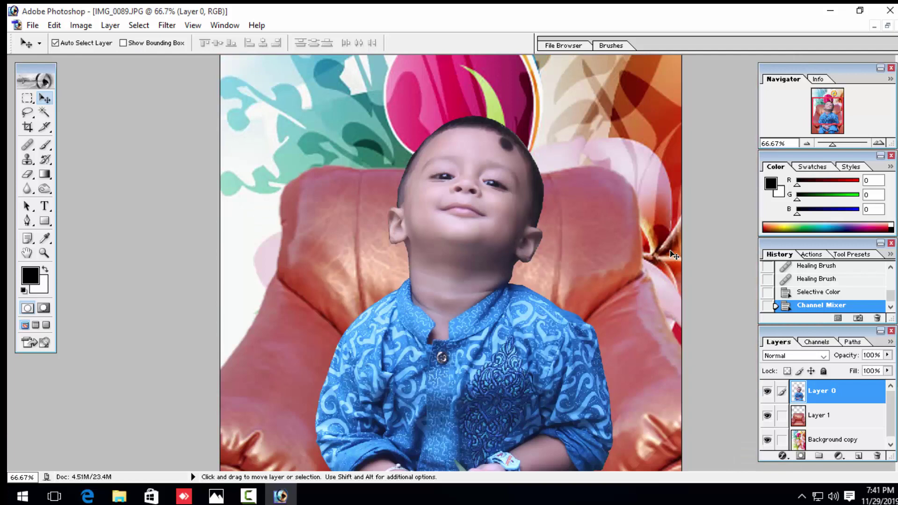
key(ctrl+minus)
key(ctrl+plus)
key(ctrl+plus)
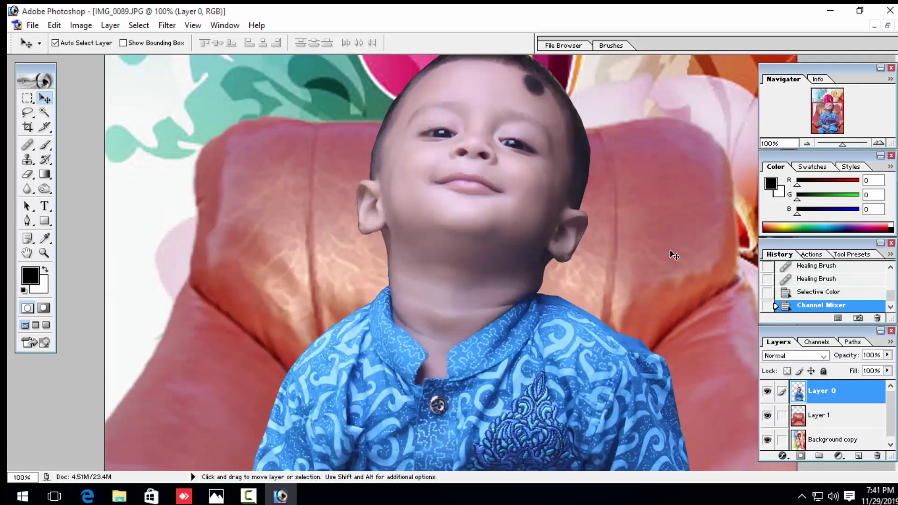
key(ctrl+plus)
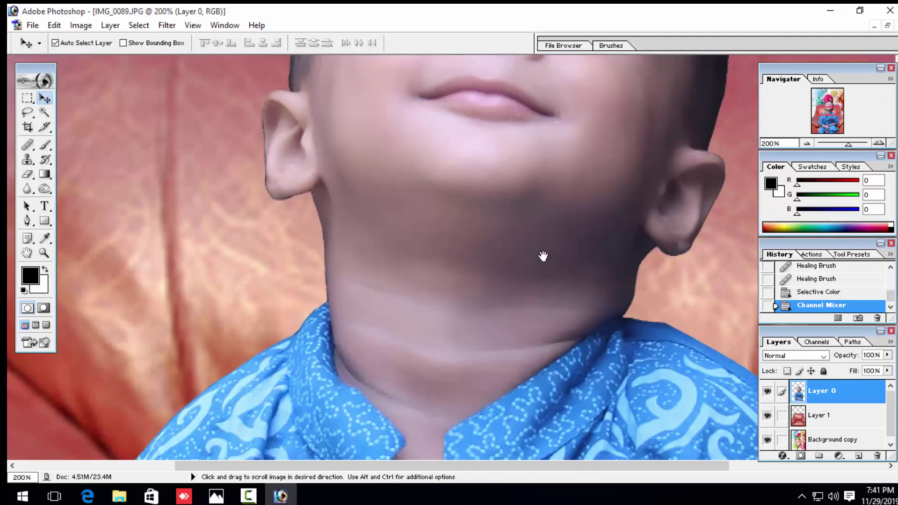
drag(480, 281, 475, 294)
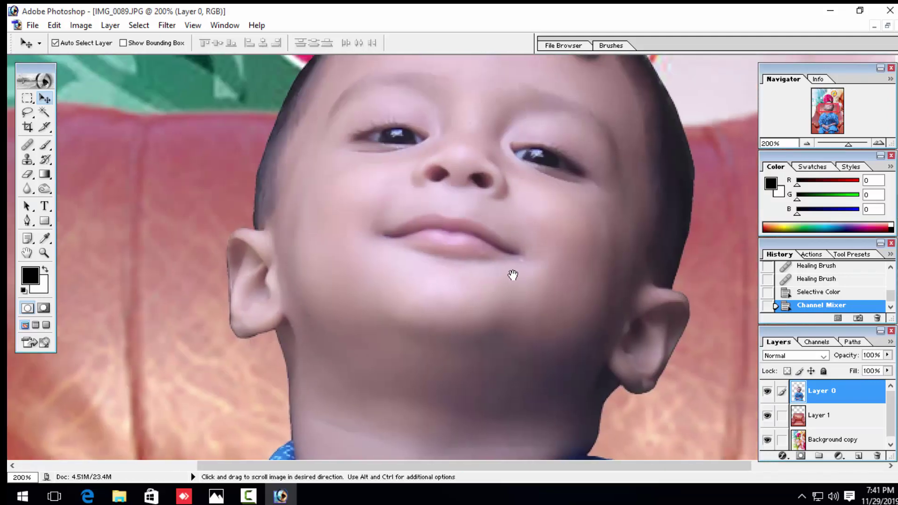
key(ctrl+plus)
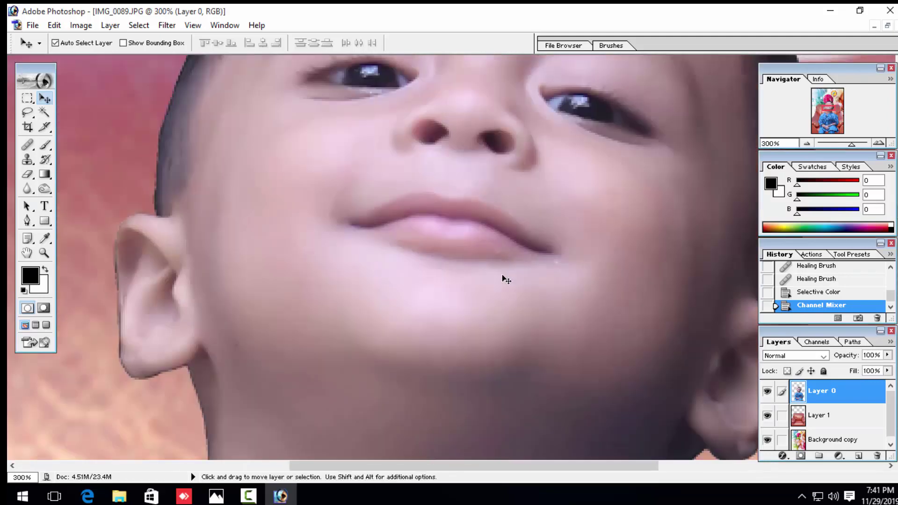
key(space)
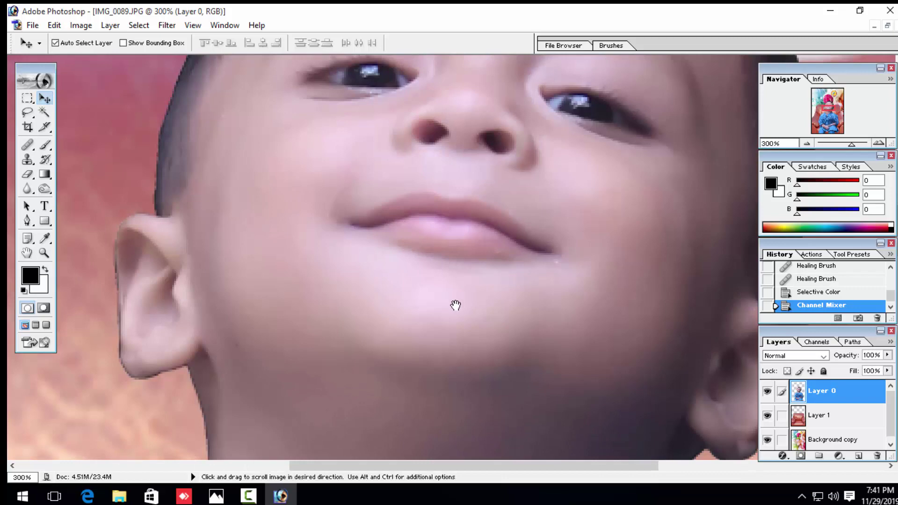
drag(455, 306, 433, 295)
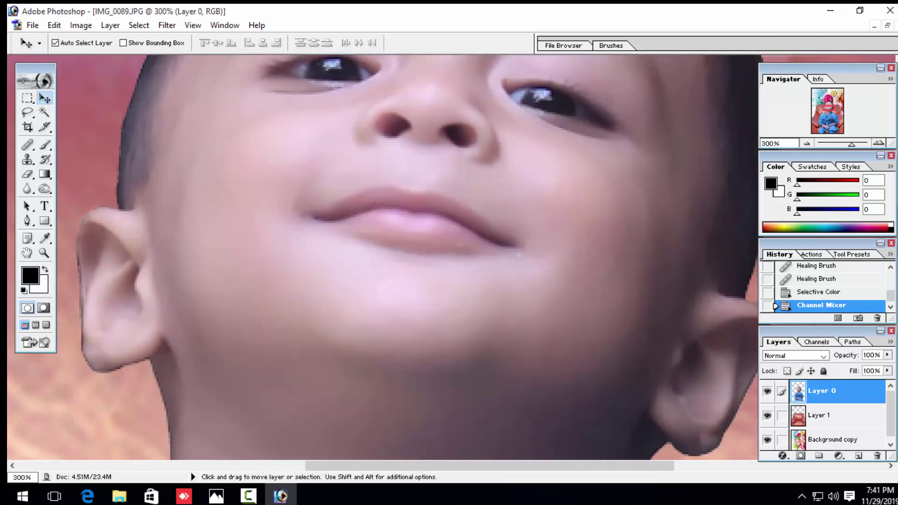
Heal the spots on the child's chin and the marks just under the lower lip
key(j)
click(518, 258)
click(515, 259)
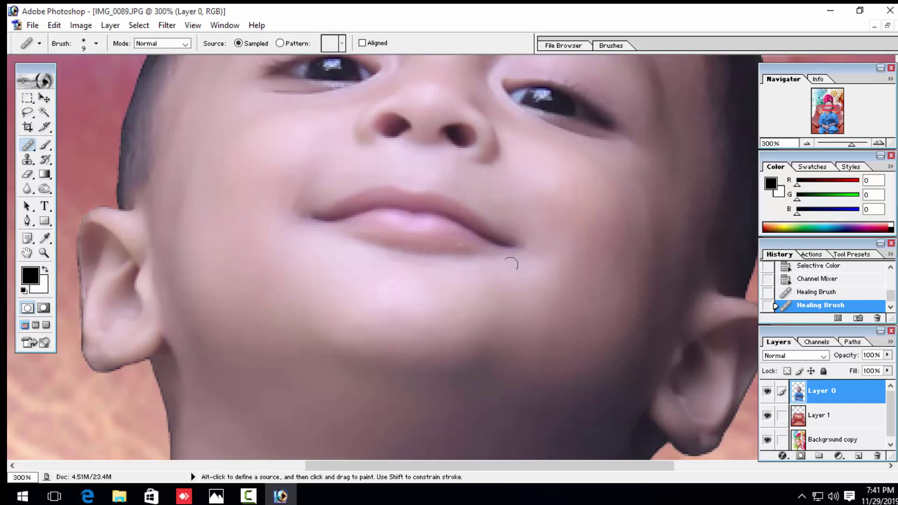
click(467, 256)
click(448, 269)
key(space)
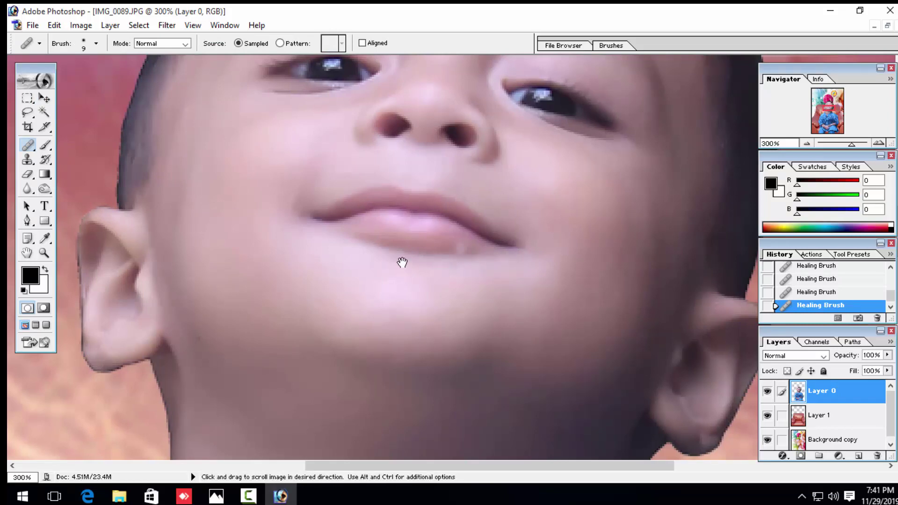
drag(402, 263, 428, 262)
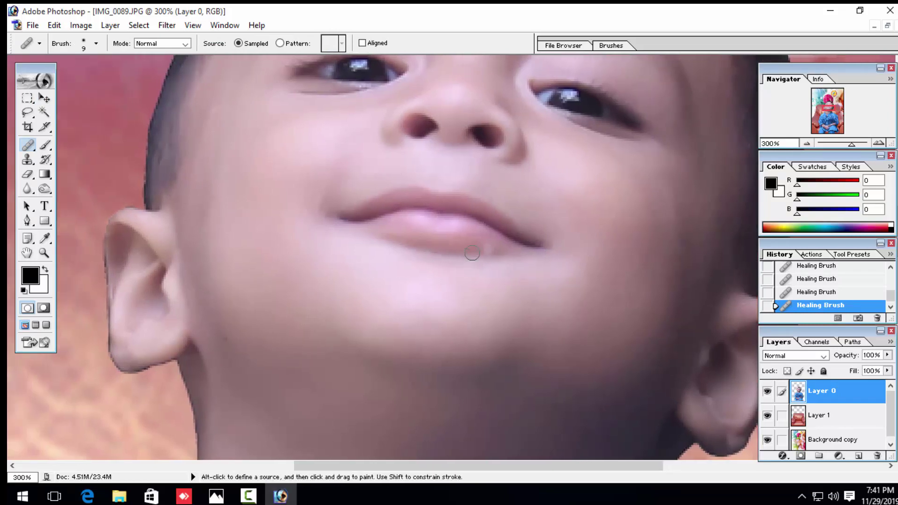
click(445, 254)
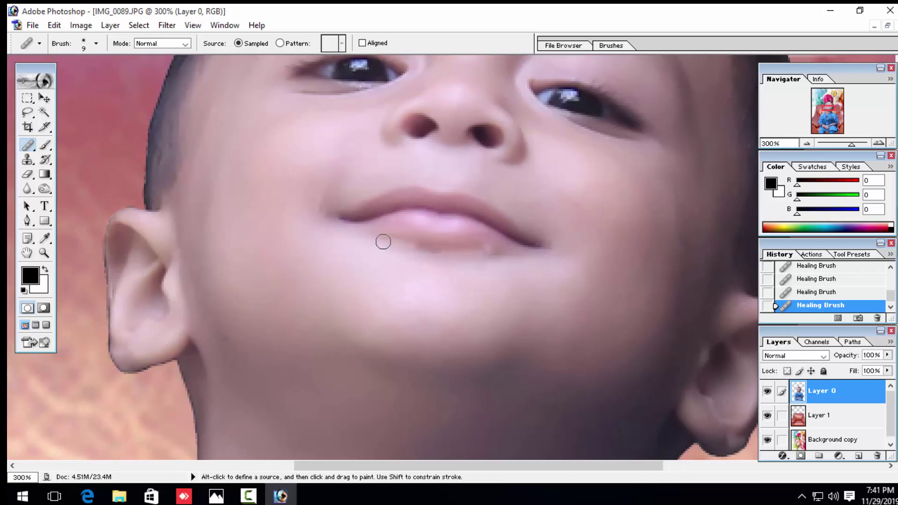
click(417, 247)
drag(507, 262, 481, 327)
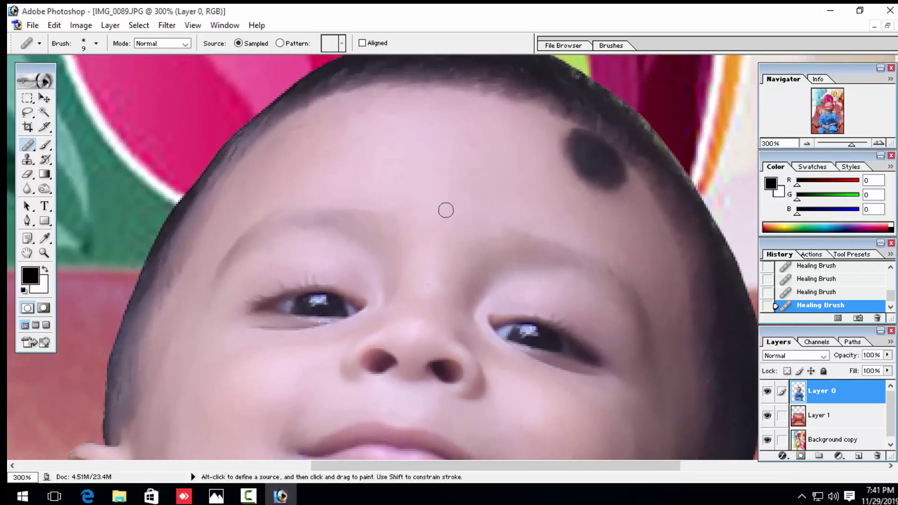
Darken the left and right eyebrows with a 20 px Burn brush, then view the whole image
click(48, 191)
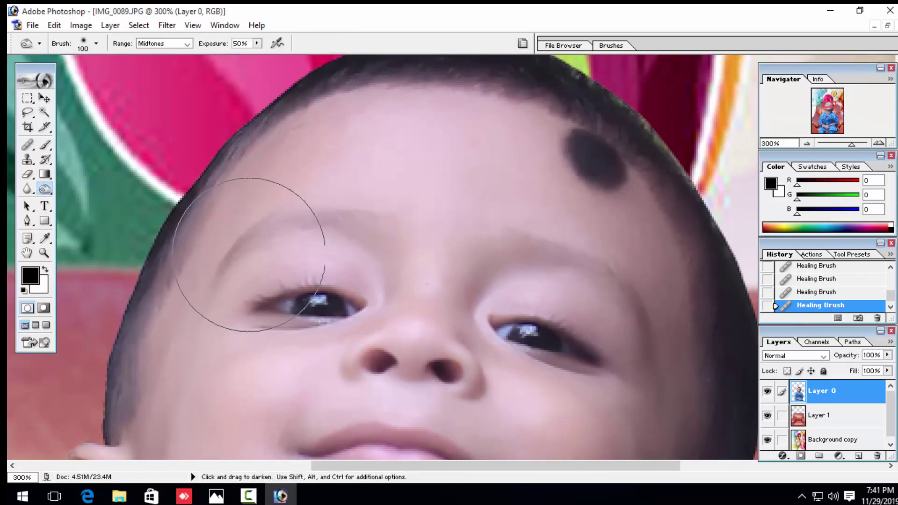
key(bracketleft)
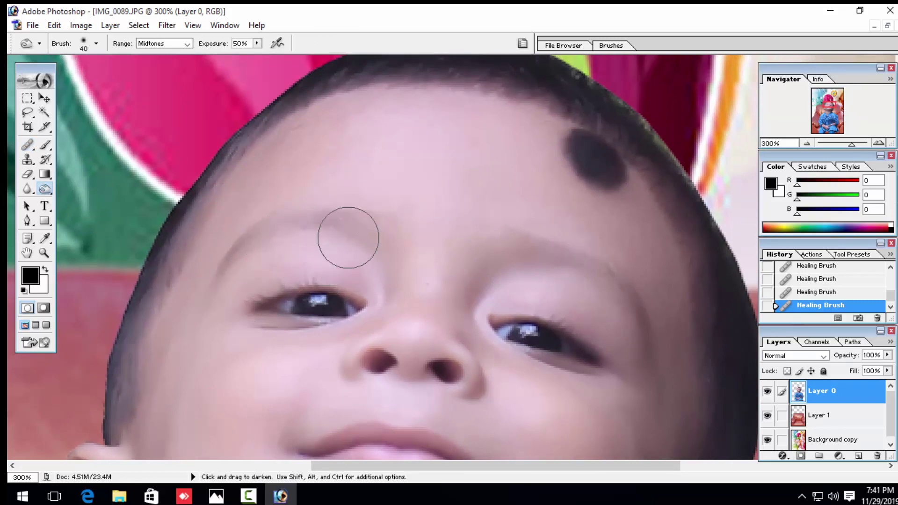
key(bracketleft)
key(bracketleft)
drag(341, 221, 218, 280)
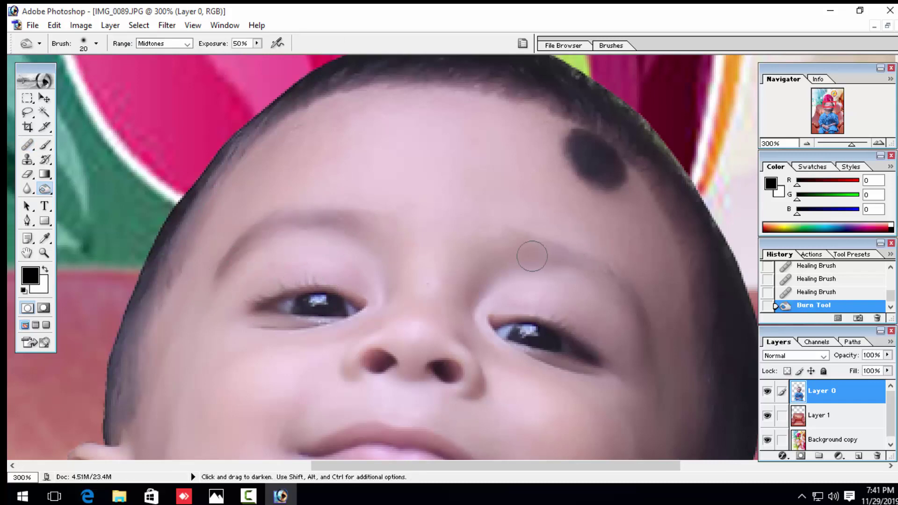
mouse_move(519, 255)
mouse_down()
mouse_move(655, 322)
mouse_move(650, 338)
mouse_up()
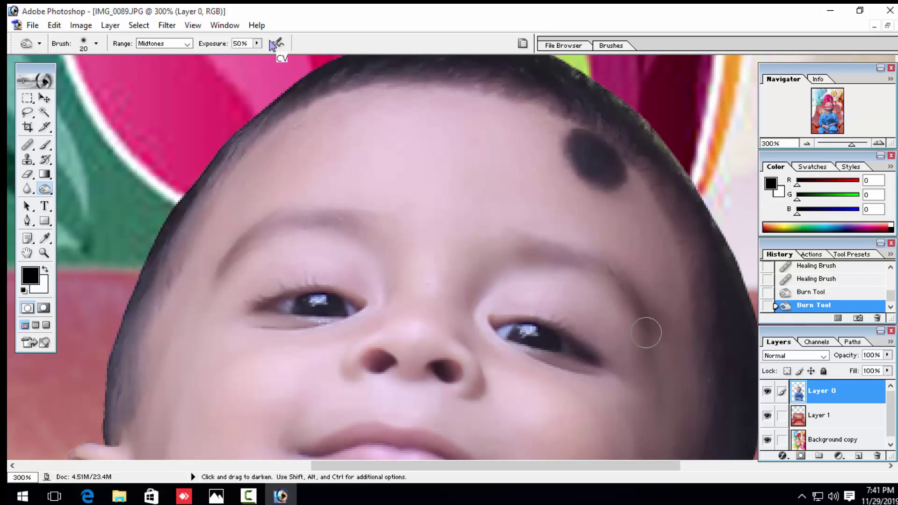
key(ctrl+0)
key(ctrl+minus)
key(ctrl+minus)
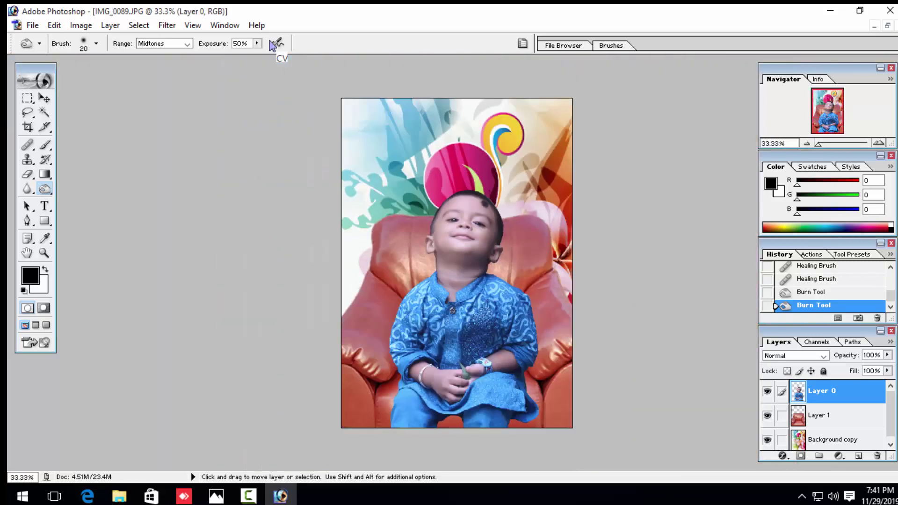
key(ctrl+plus)
key(ctrl+plus)
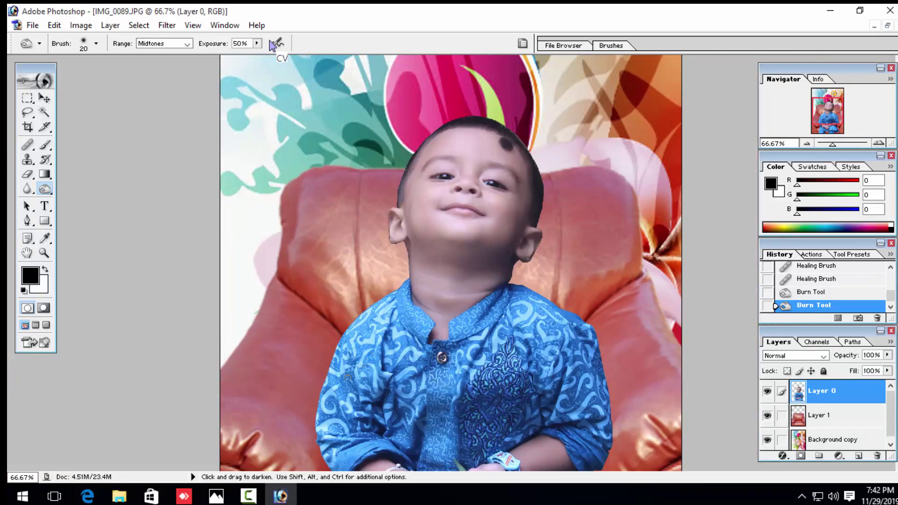
key(F10)
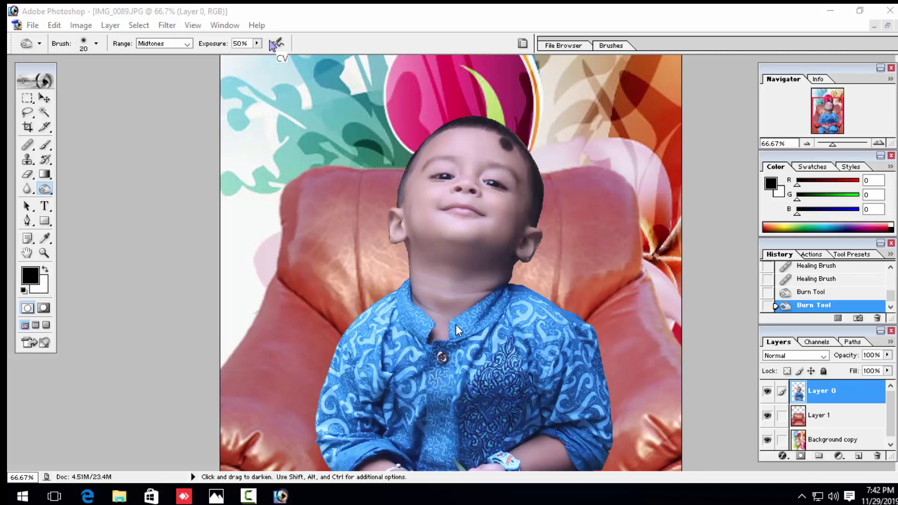
click(44, 252)
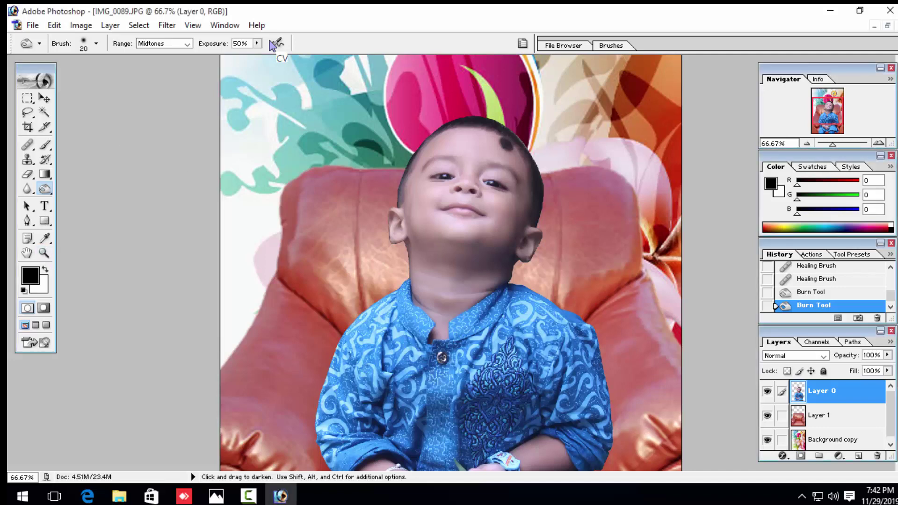
click(44, 252)
alt+click(415, 285)
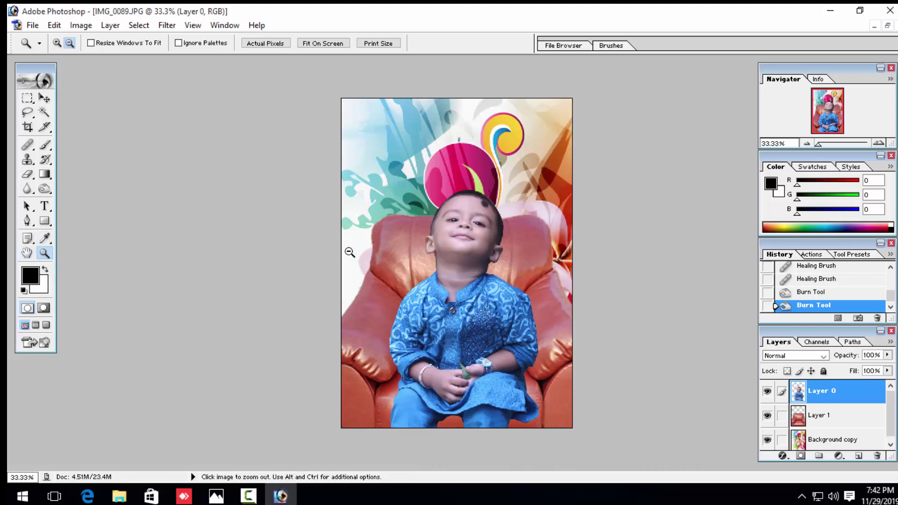
click(431, 248)
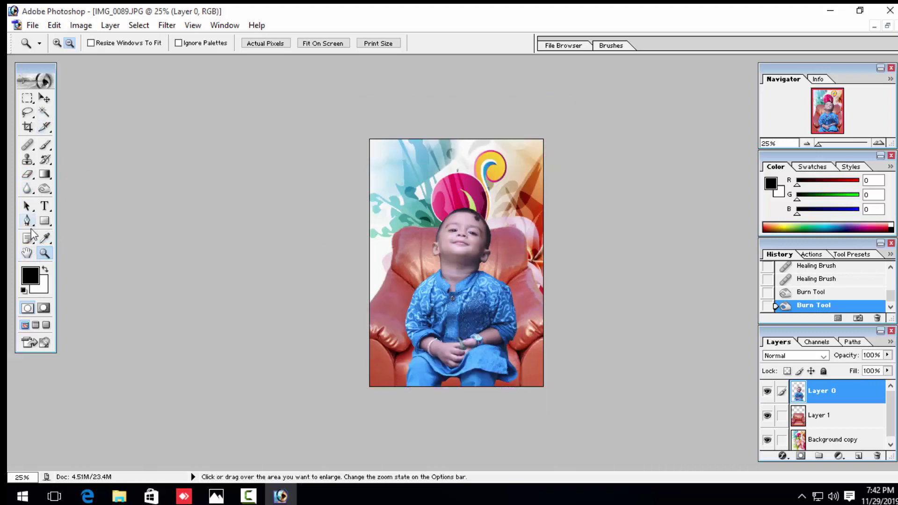